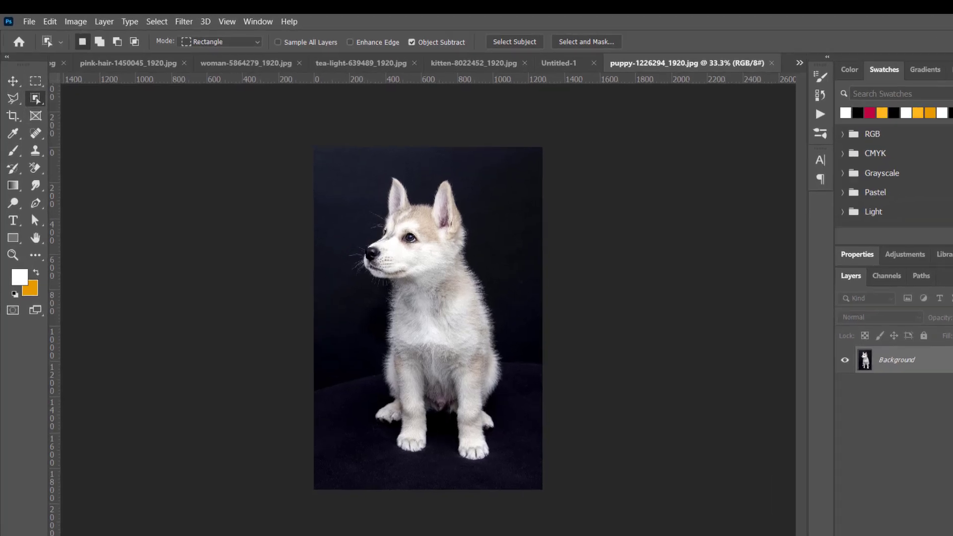
Select the husky puppy with the Object Selection tool and open Select and Mask.
{"action": "right_click", "coordinate": [32, 91]}
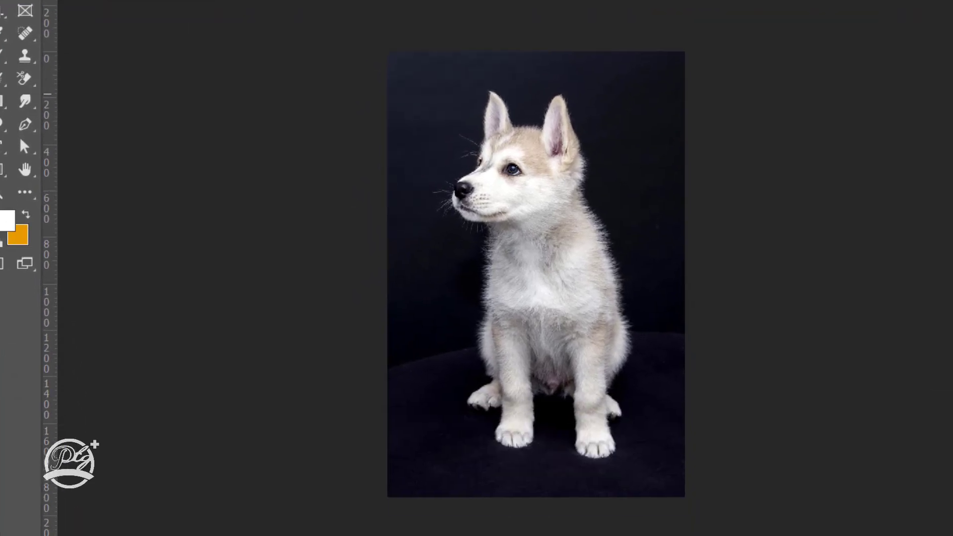
{"action": "left_click_drag", "start_coordinate": [425, 77], "coordinate": [658, 470]}
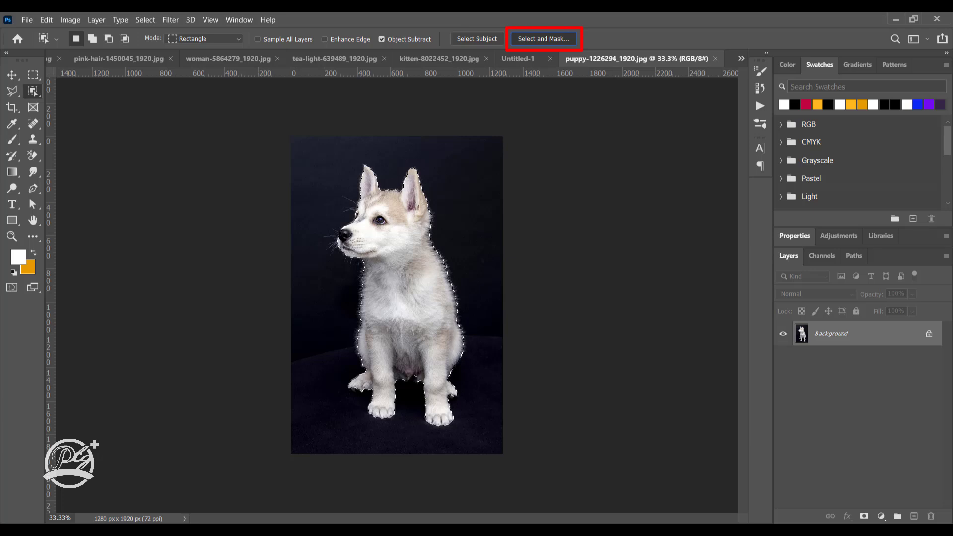
{"action": "key", "text": "alt+ctrl+r"}
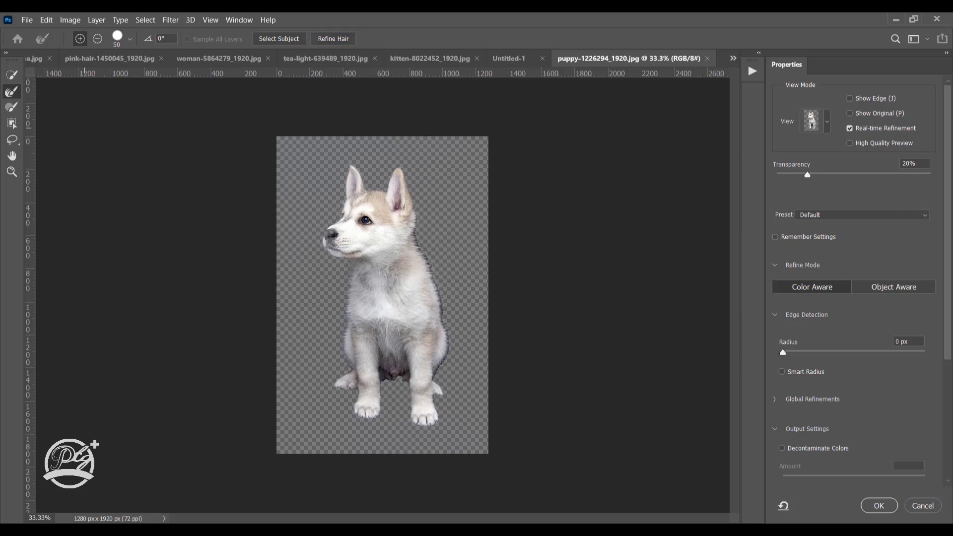
Zoom in and brush along the puppy's right and lower-right fur with the Refine Edge Brush.
{"action": "key", "text": "ctrl+plus"}
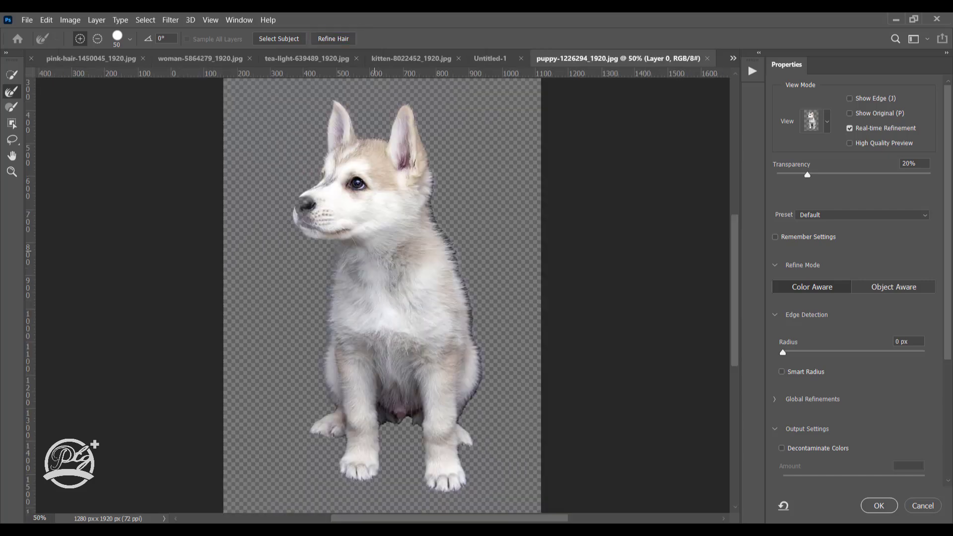
{"action": "key", "text": "ctrl+plus"}
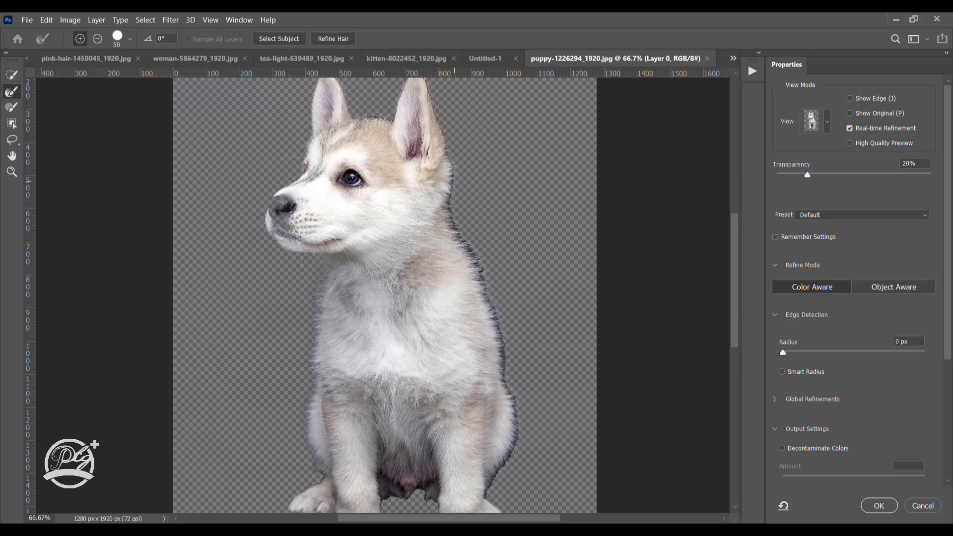
{"action": "left_click_drag", "start_coordinate": [449, 162], "coordinate": [489, 320]}
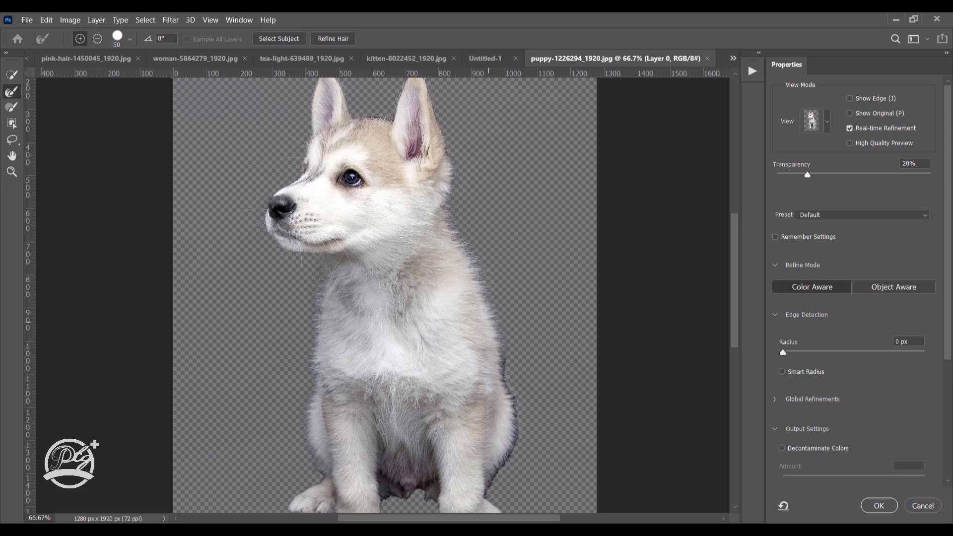
{"action": "left_click_drag", "start_coordinate": [503, 355], "coordinate": [515, 451]}
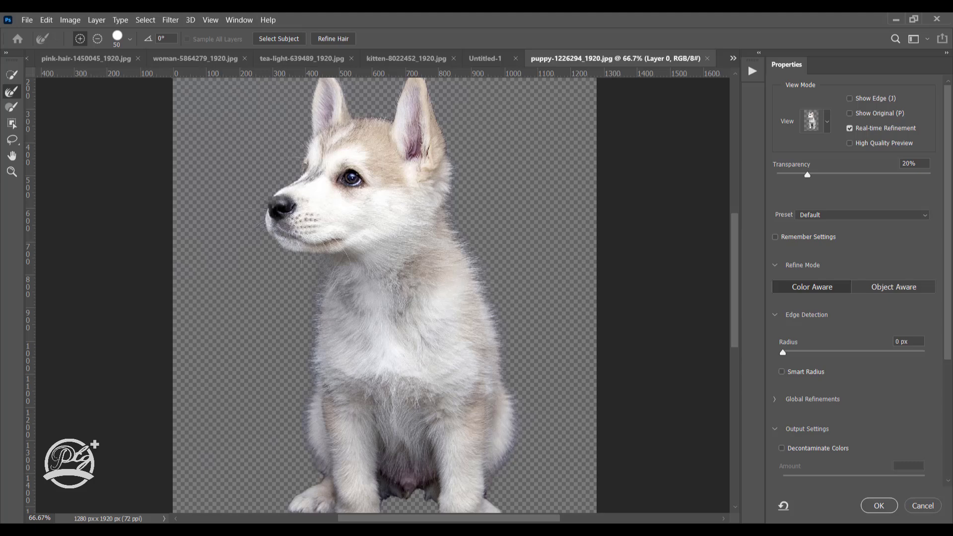
{"action": "scroll", "coordinate": [384, 295], "scroll_direction": "down", "scroll_amount": 5}
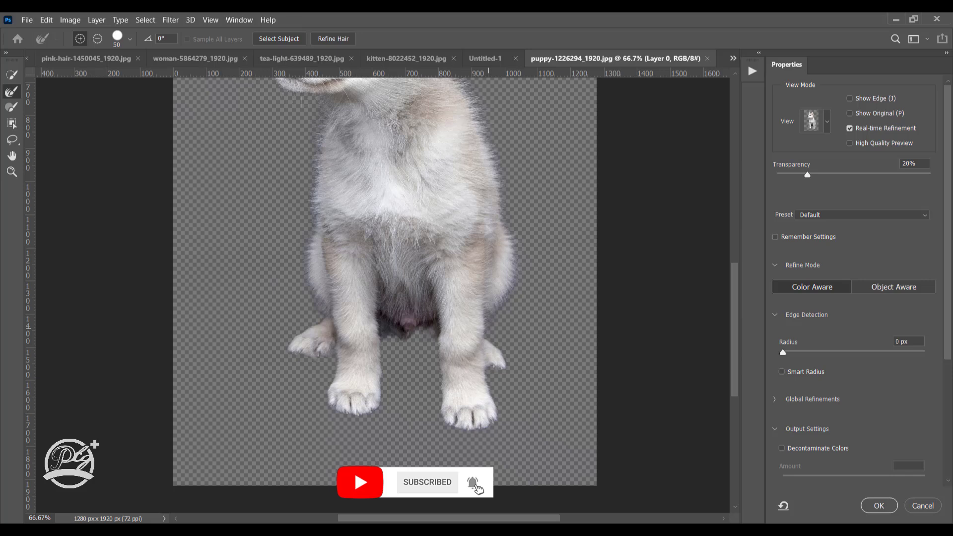
{"action": "scroll", "coordinate": [385, 296], "scroll_direction": "up", "scroll_amount": 5}
{"action": "scroll", "coordinate": [384, 295], "scroll_direction": "up", "scroll_amount": 3}
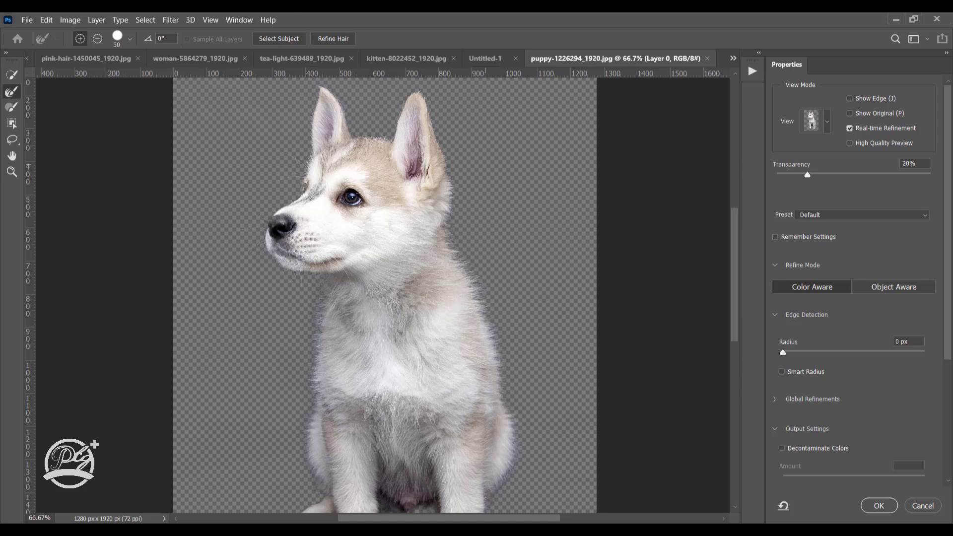
{"action": "scroll", "coordinate": [617, 229], "scroll_direction": "up", "scroll_amount": 2}
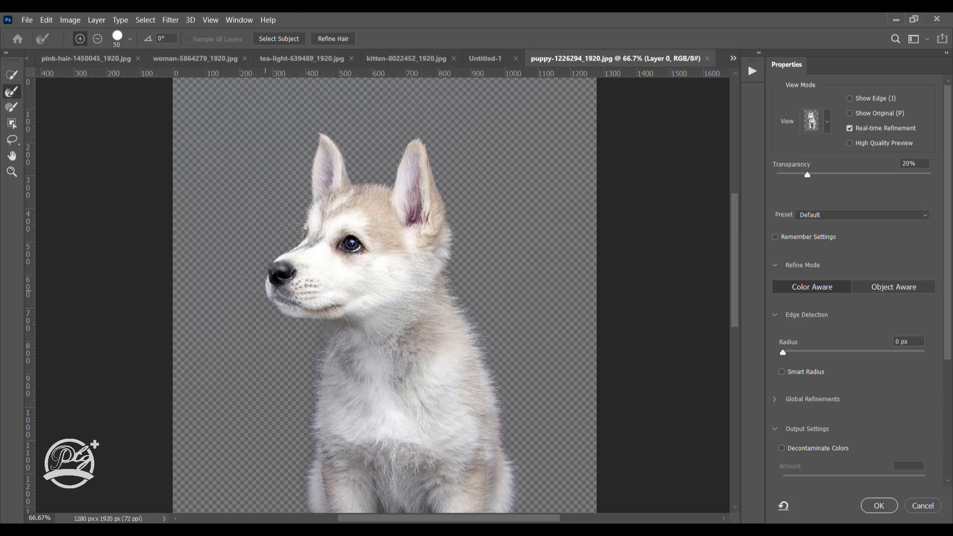
Turn on Decontaminate Colors at 100% for the puppy cutout.
{"action": "scroll", "coordinate": [860, 273], "scroll_direction": "down", "scroll_amount": 3}
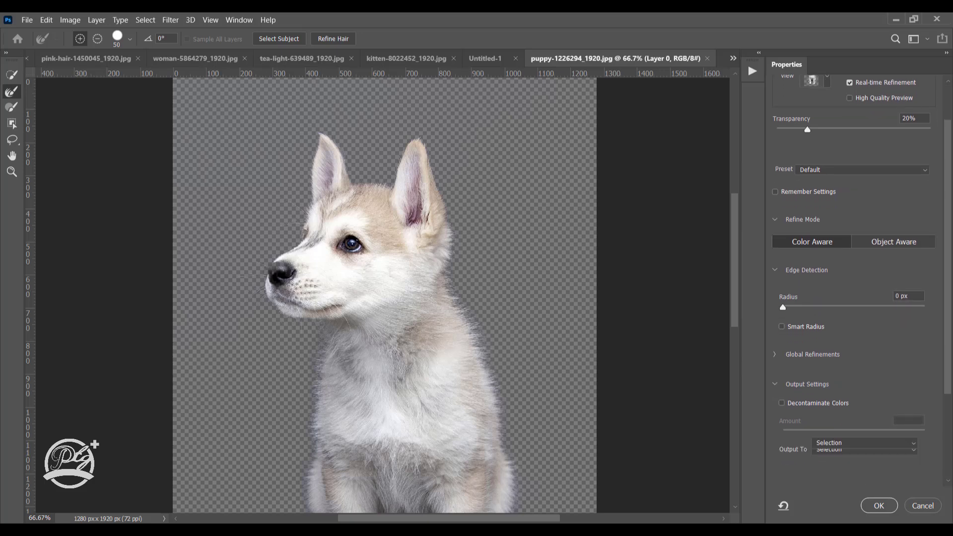
{"action": "scroll", "coordinate": [860, 273], "scroll_direction": "down", "scroll_amount": 2}
{"action": "left_click", "coordinate": [781, 361]}
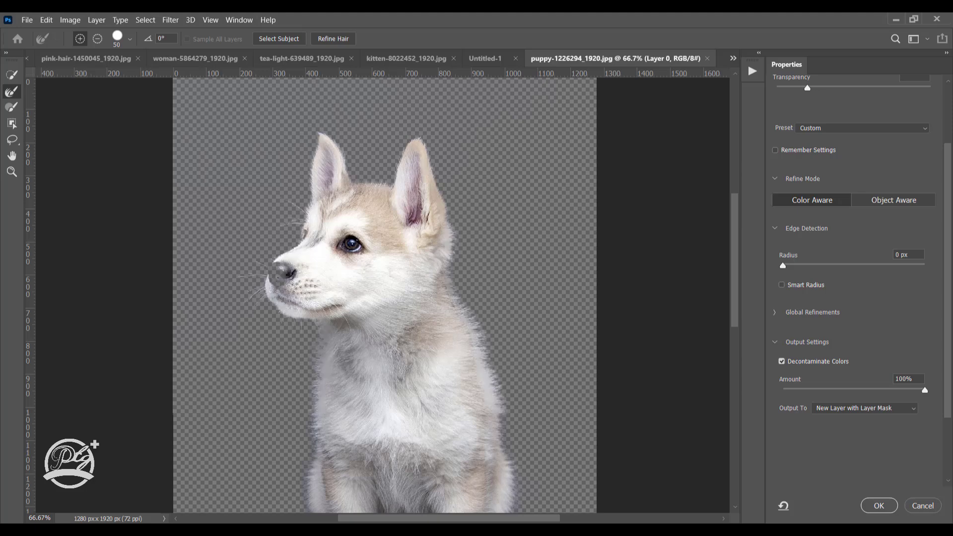
{"action": "left_click", "coordinate": [863, 408]}
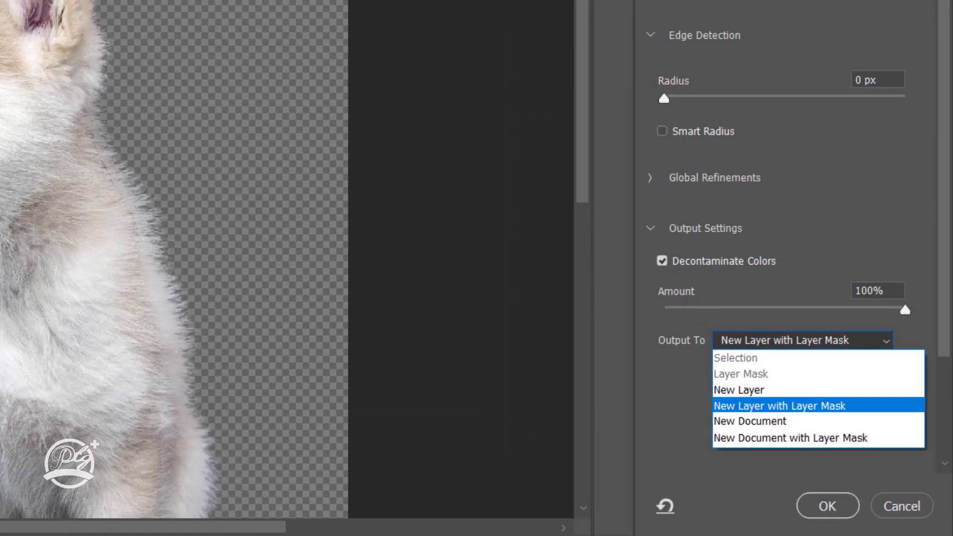
{"action": "key", "text": "Return"}
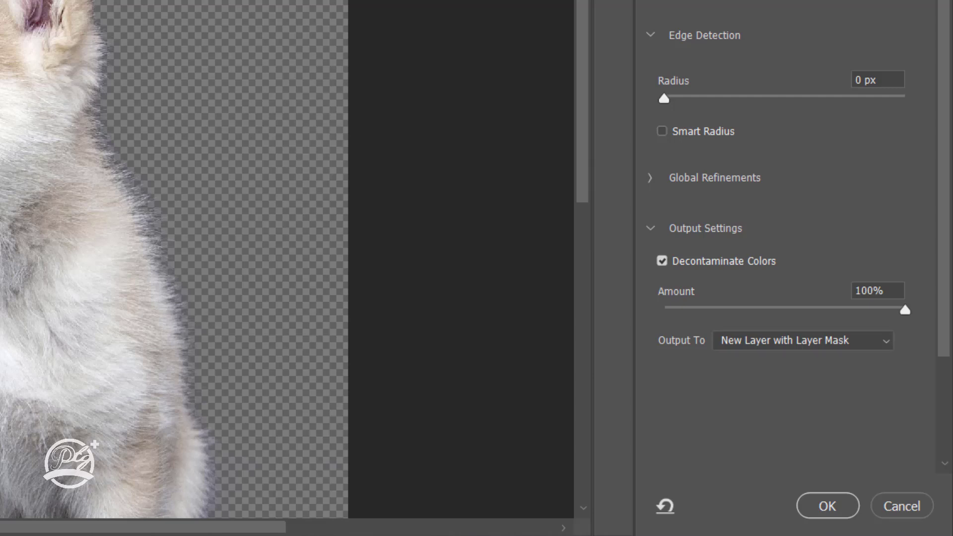
Set the output to New Layer with Layer Mask and apply the refinement.
{"action": "key", "text": "Up"}
{"action": "key", "text": "Up"}
{"action": "key", "text": "Up"}
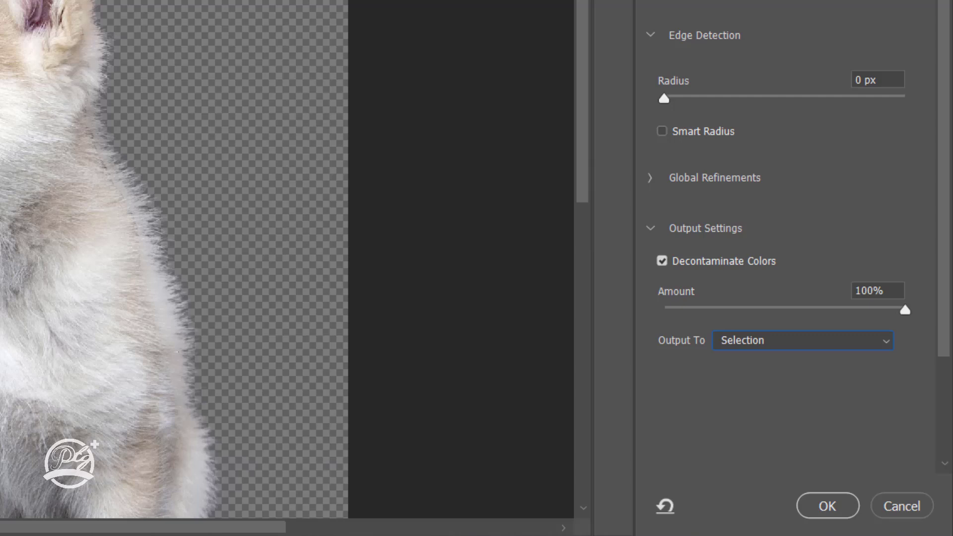
{"action": "key", "text": "alt+Down"}
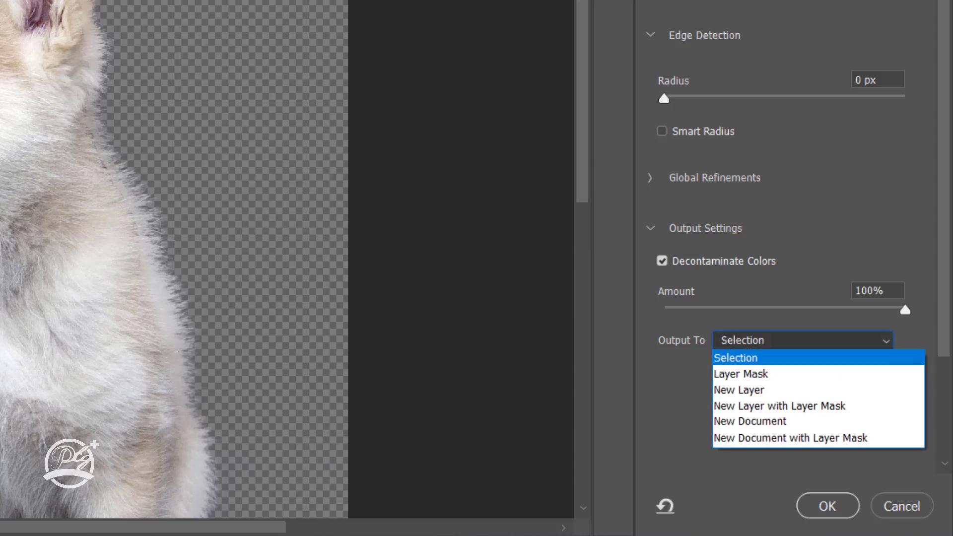
{"action": "key", "text": "Down"}
{"action": "key", "text": "Down"}
{"action": "key", "text": "Down"}
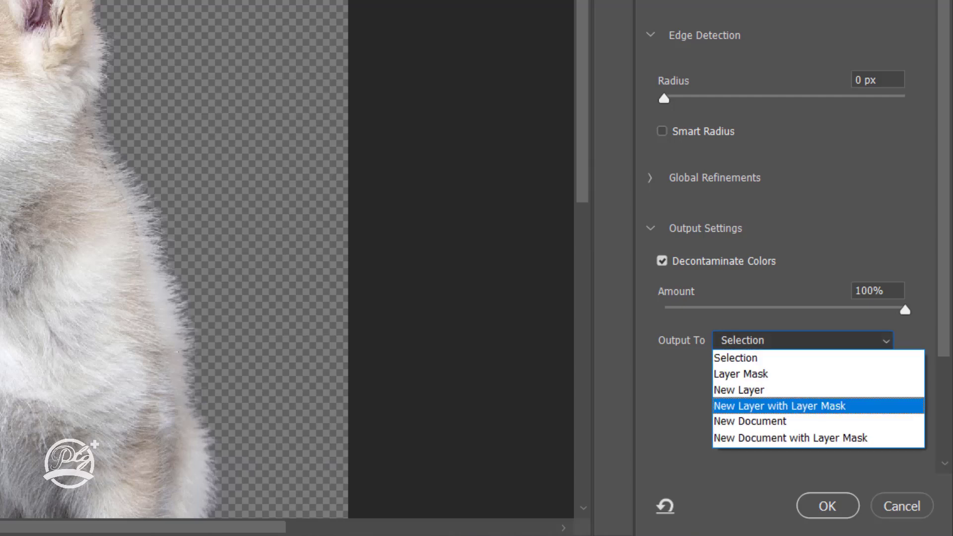
{"action": "key", "text": "Down"}
{"action": "key", "text": "Down"}
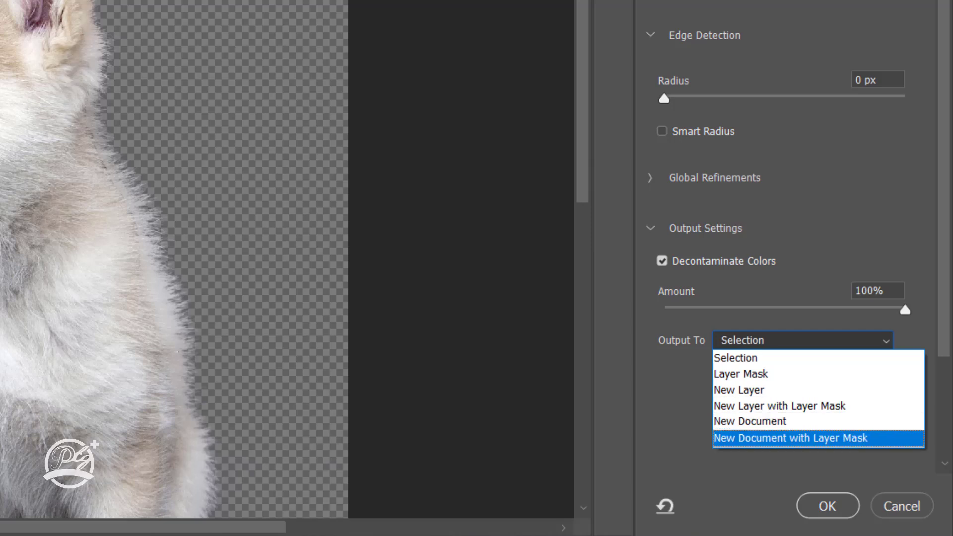
{"action": "key", "text": "Up"}
{"action": "key", "text": "Up"}
{"action": "key", "text": "Return"}
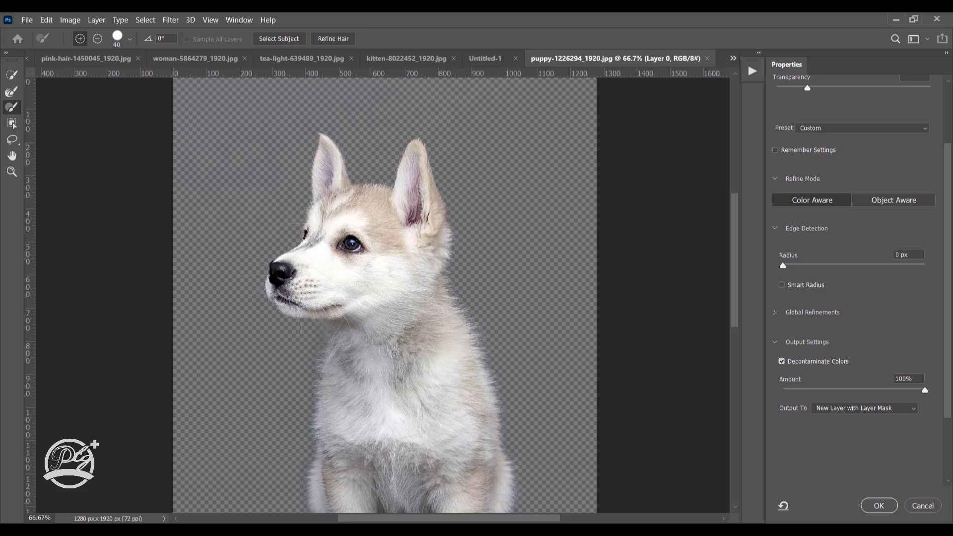
{"action": "scroll", "coordinate": [858, 248], "scroll_direction": "down", "scroll_amount": 2}
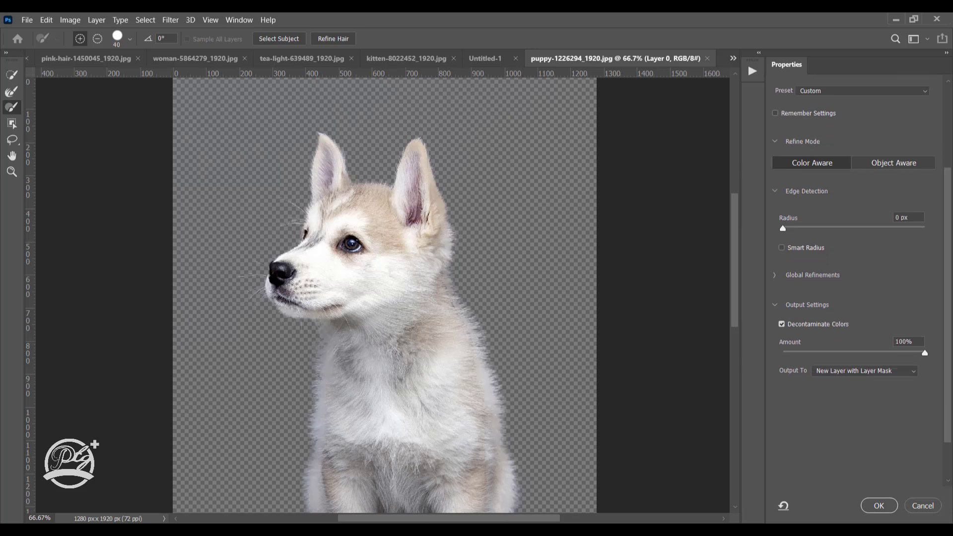
{"action": "left_click", "coordinate": [878, 506]}
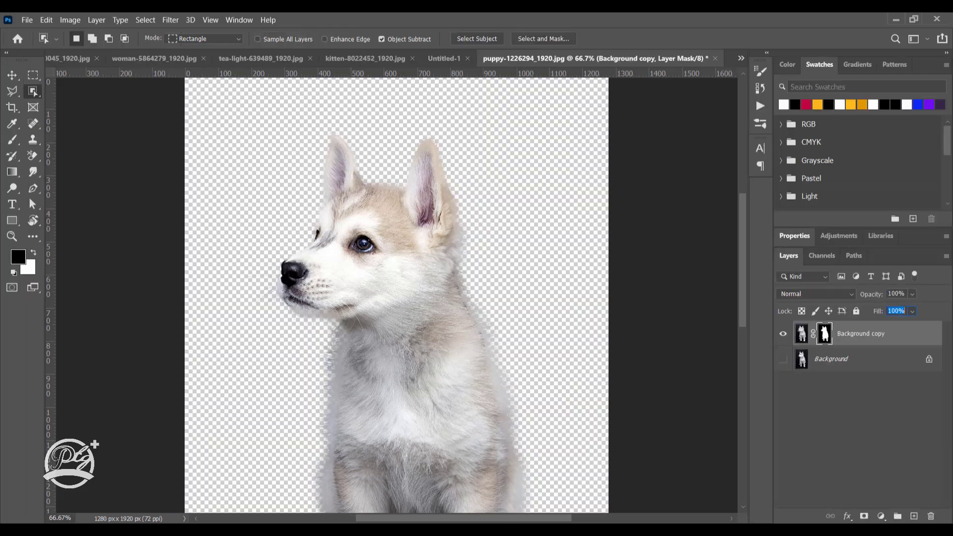
{"action": "scroll", "coordinate": [396, 295], "scroll_direction": "down", "scroll_amount": 3}
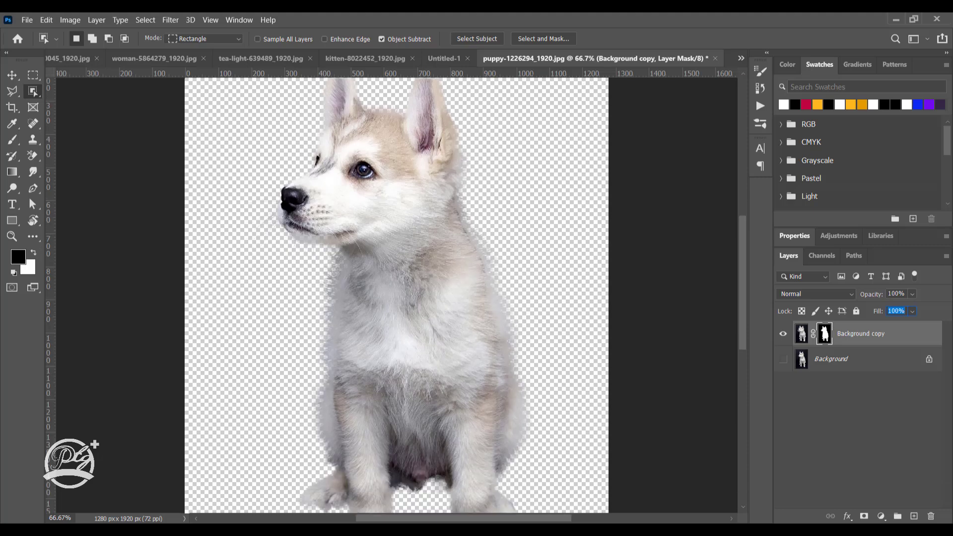
{"action": "scroll", "coordinate": [397, 296], "scroll_direction": "up", "scroll_amount": 1}
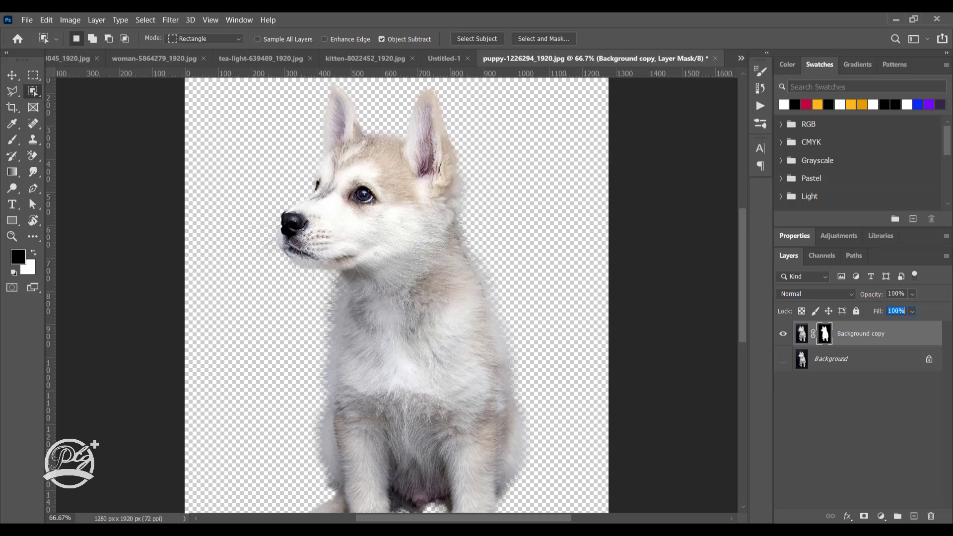
{"action": "key", "text": "v"}
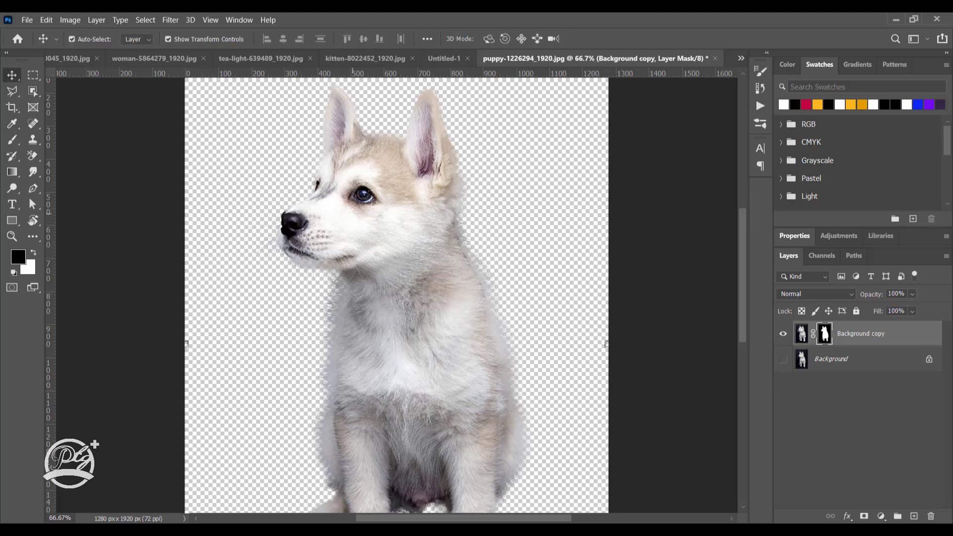
{"action": "left_click_drag", "start_coordinate": [397, 298], "coordinate": [484, 163]}
Drop the puppy cutout into Untitled-1 toward the right, then select the Background layer.
{"action": "key", "text": "ctrl+shift+Tab"}
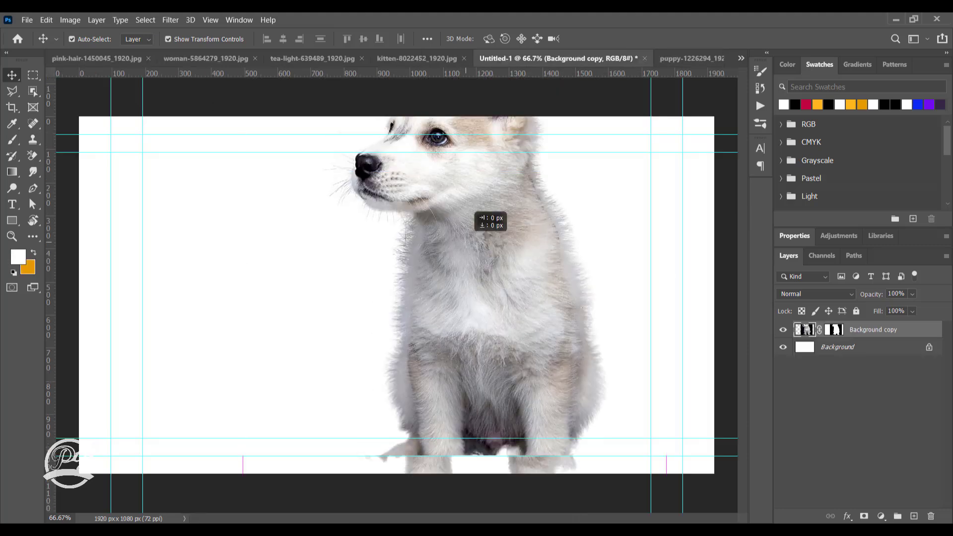
{"action": "mouse_move", "coordinate": [678, 58]}
{"action": "left_mouse_down"}
{"action": "mouse_move", "coordinate": [491, 245]}
{"action": "mouse_move", "coordinate": [551, 273]}
{"action": "left_mouse_up"}
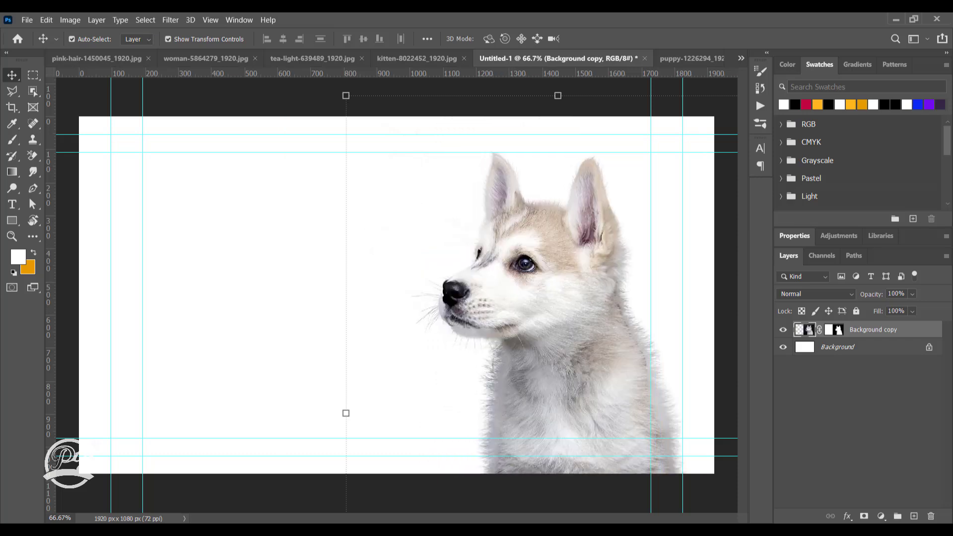
{"action": "key", "text": "alt+bracketleft"}
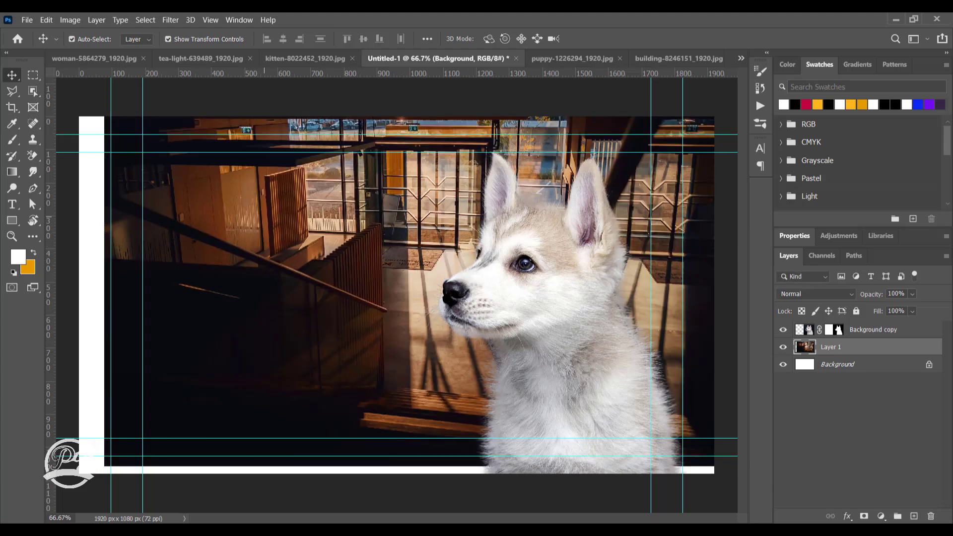
Nudge the interior photo left and down to fill the canvas, then open the Filter menu.
{"action": "left_click_drag", "start_coordinate": [293, 165], "coordinate": [268, 206]}
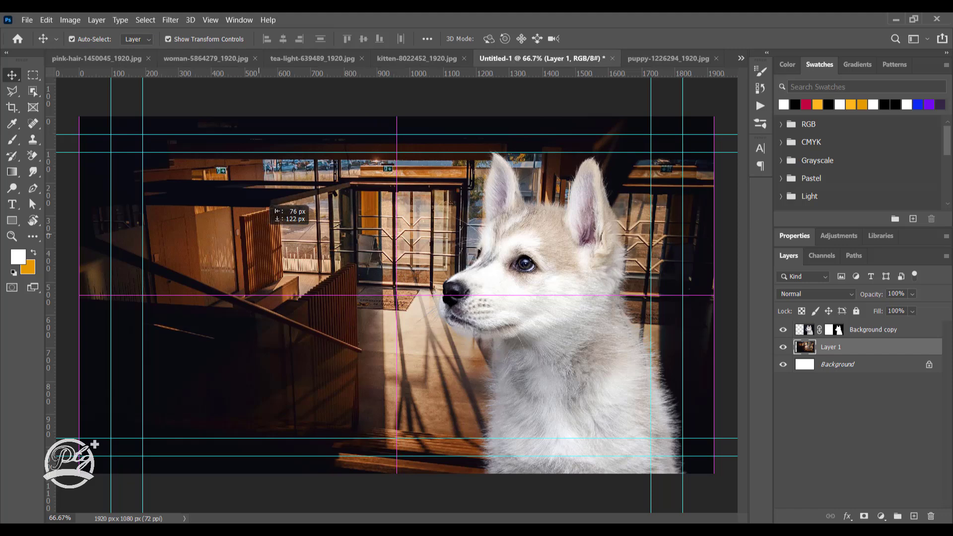
{"action": "left_click_drag", "start_coordinate": [268, 206], "coordinate": [261, 213]}
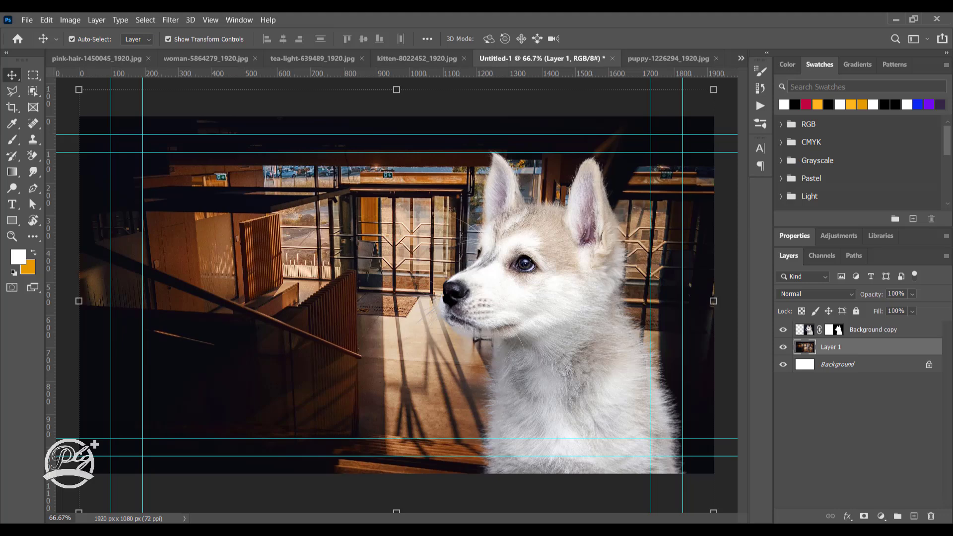
{"action": "right_click", "coordinate": [891, 347]}
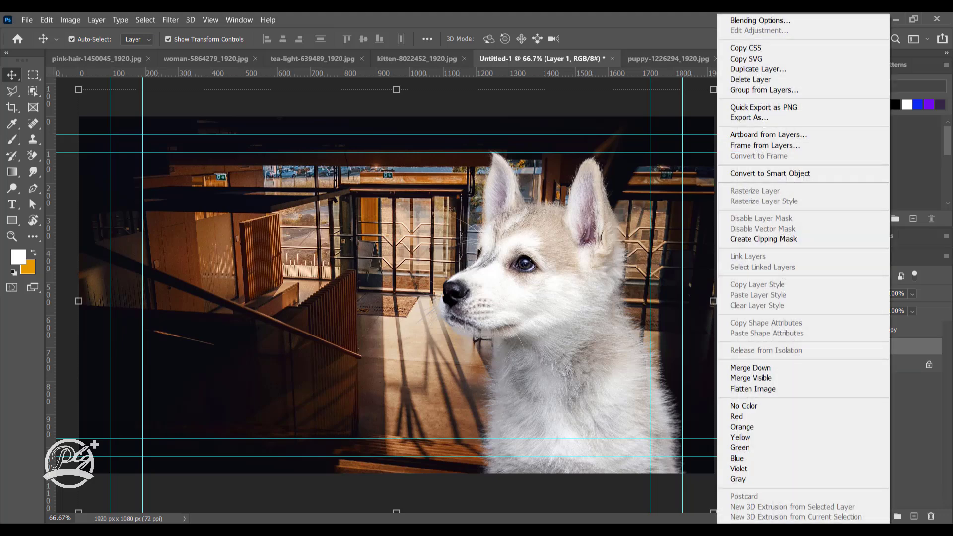
{"action": "key", "text": "Escape"}
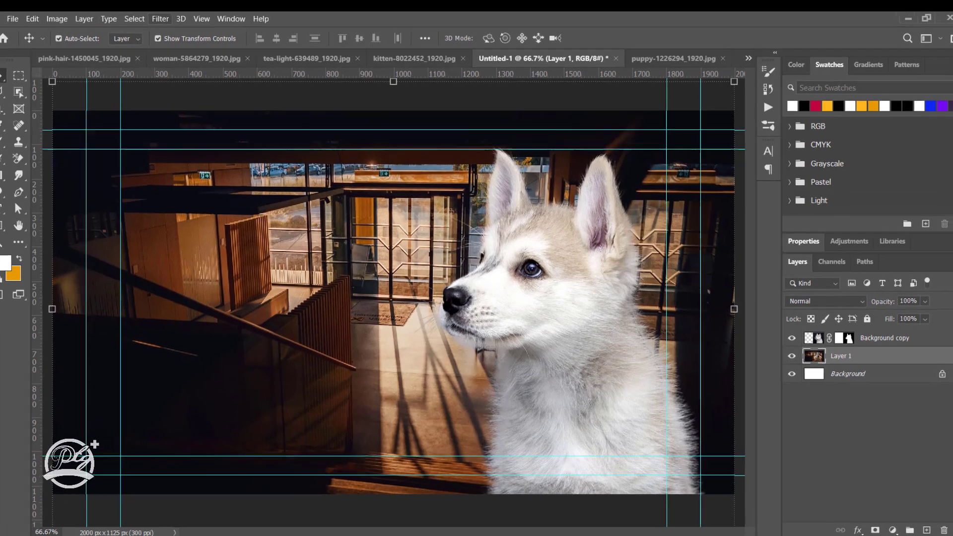
{"action": "left_click", "coordinate": [170, 20]}
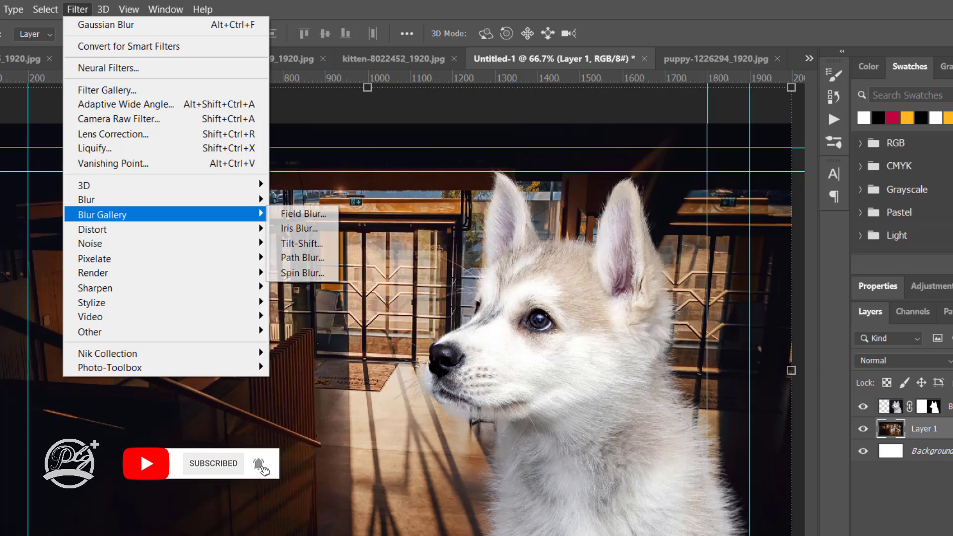
Apply a diagonal 15 px Tilt-Shift blur to the interior, focused on the puppy's eye.
{"action": "left_click", "coordinate": [302, 243]}
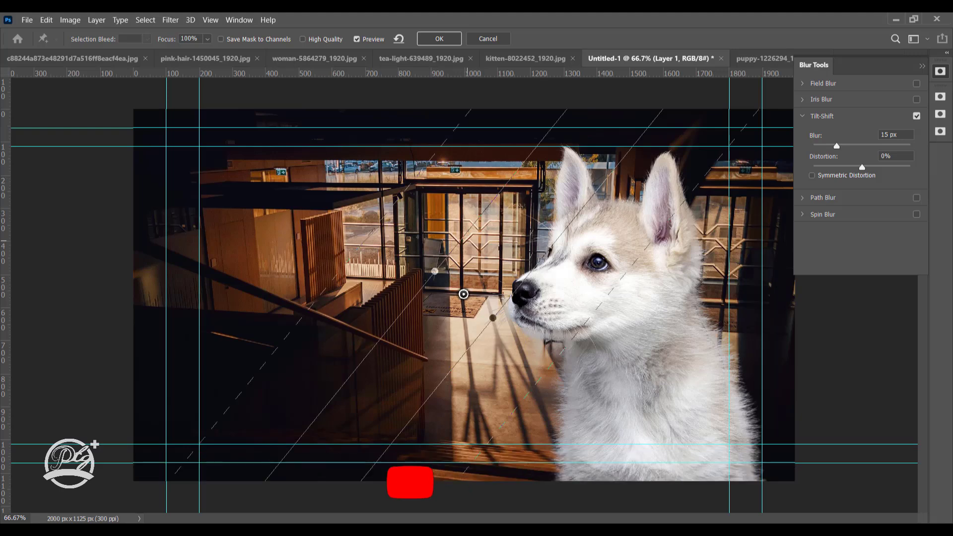
{"action": "left_click_drag", "start_coordinate": [464, 195], "coordinate": [529, 244]}
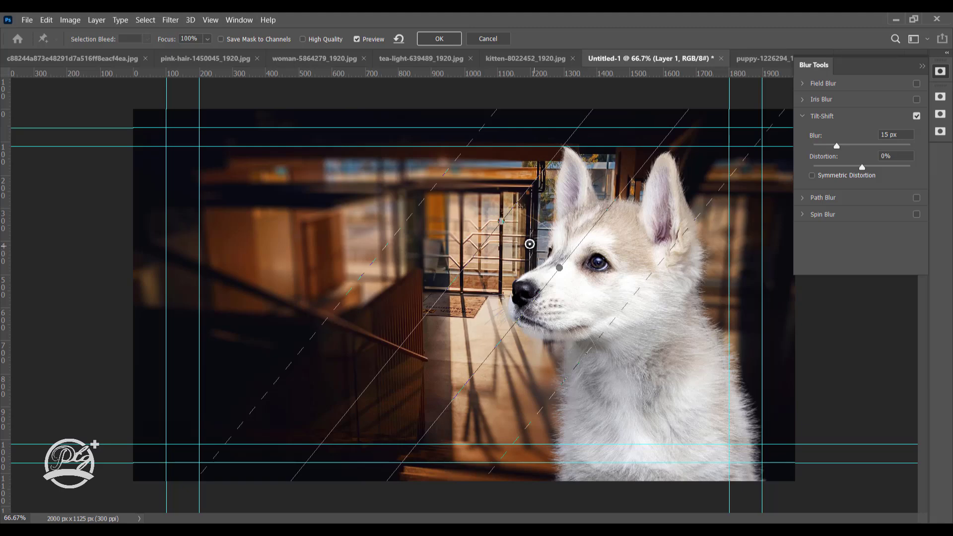
{"action": "left_click_drag", "start_coordinate": [529, 244], "coordinate": [606, 261]}
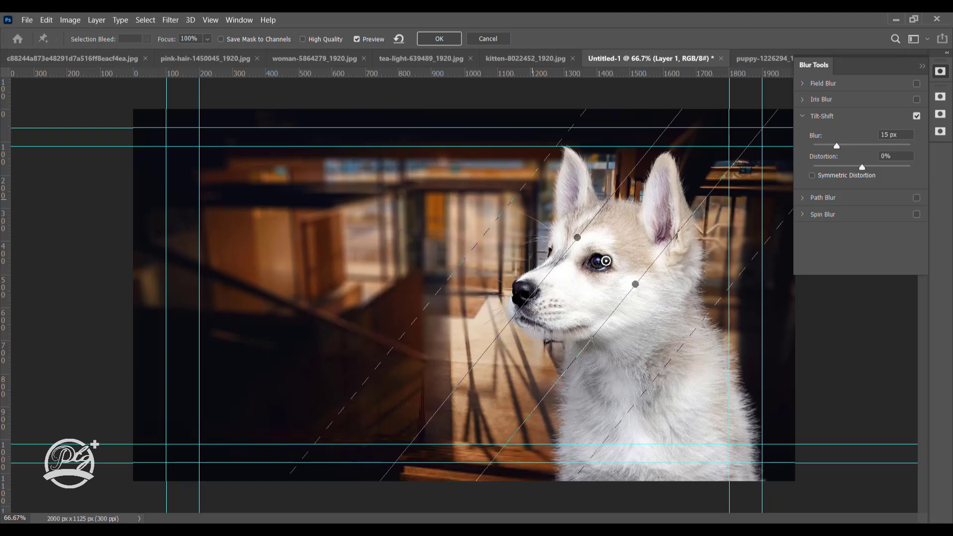
{"action": "key", "text": "Return"}
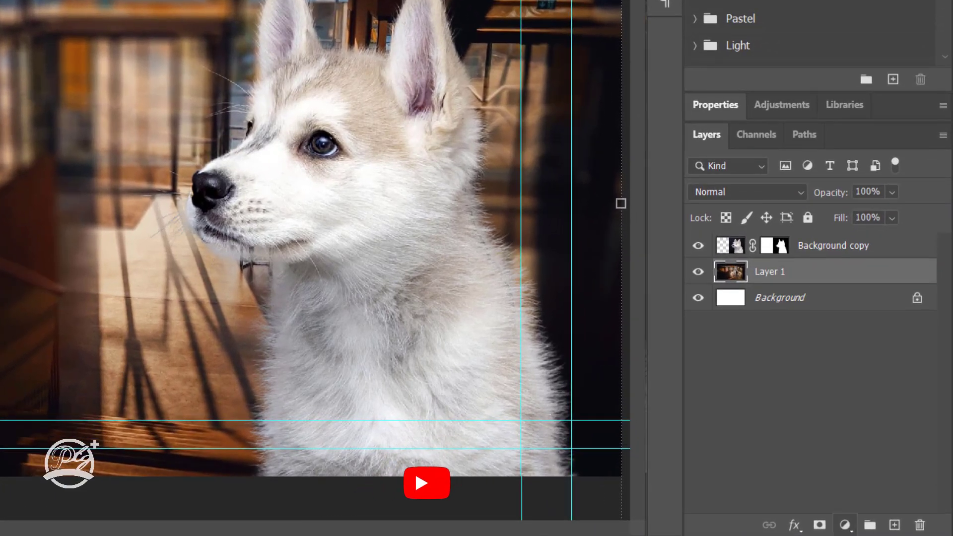
Add a Color Lookup adjustment using Moonlight.3DL above the interior layer.
{"action": "left_click", "coordinate": [843, 524]}
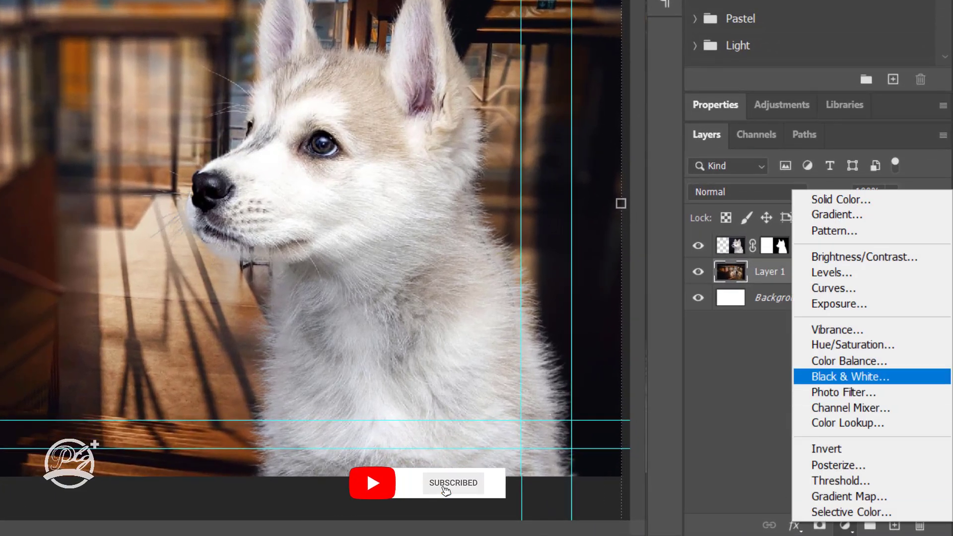
{"action": "left_click", "coordinate": [847, 423]}
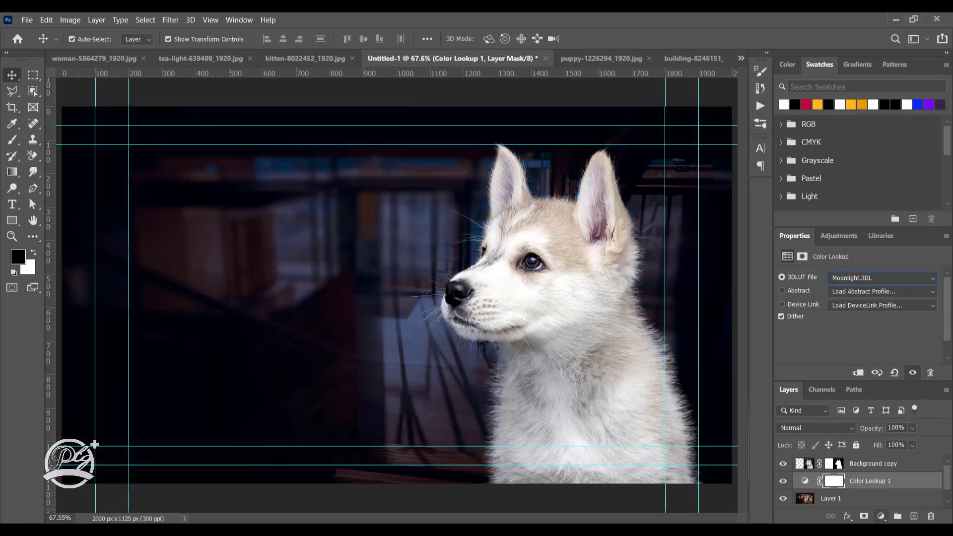
{"action": "left_click", "coordinate": [881, 516]}
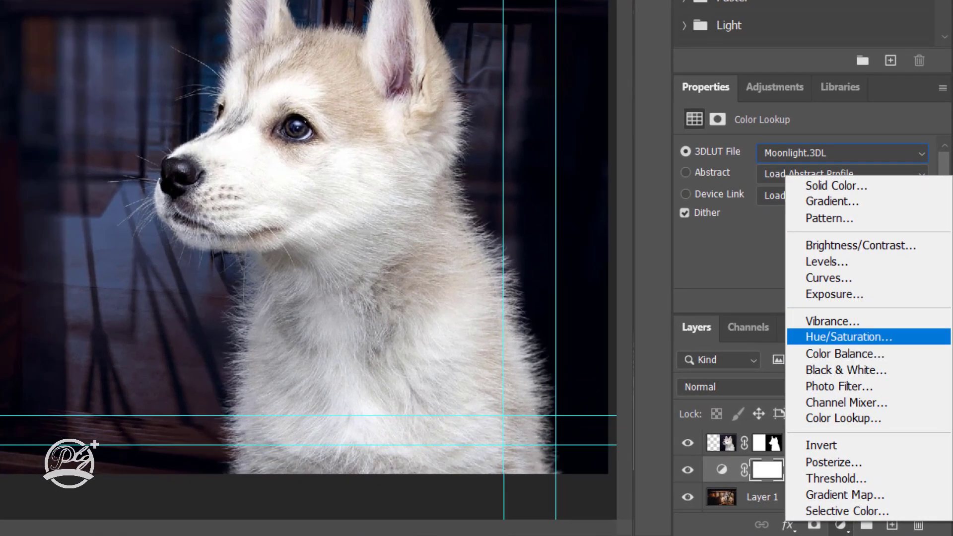
Add a Hue/Saturation adjustment at Lightness -19, then a Levels adjustment above it.
{"action": "left_click", "coordinate": [848, 336]}
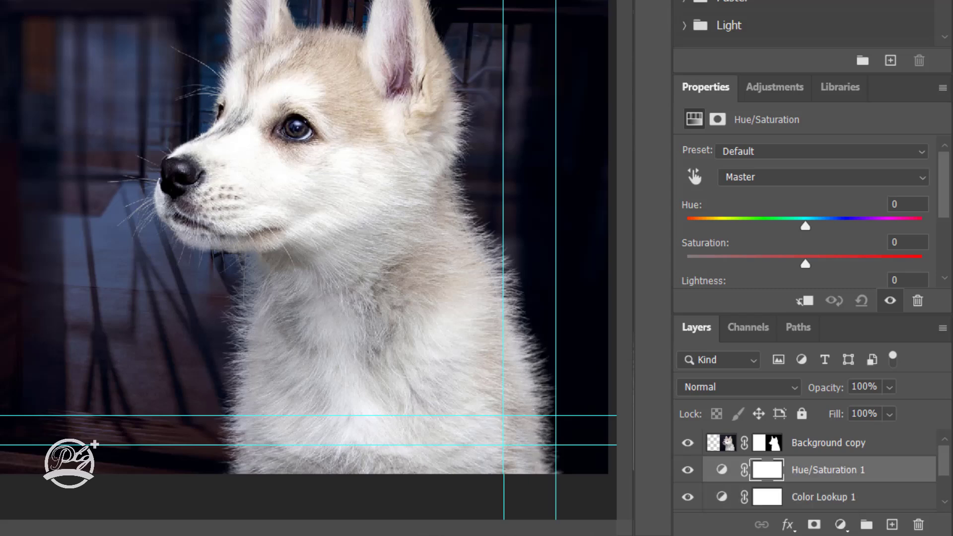
{"action": "scroll", "coordinate": [803, 209], "scroll_direction": "down", "scroll_amount": 3}
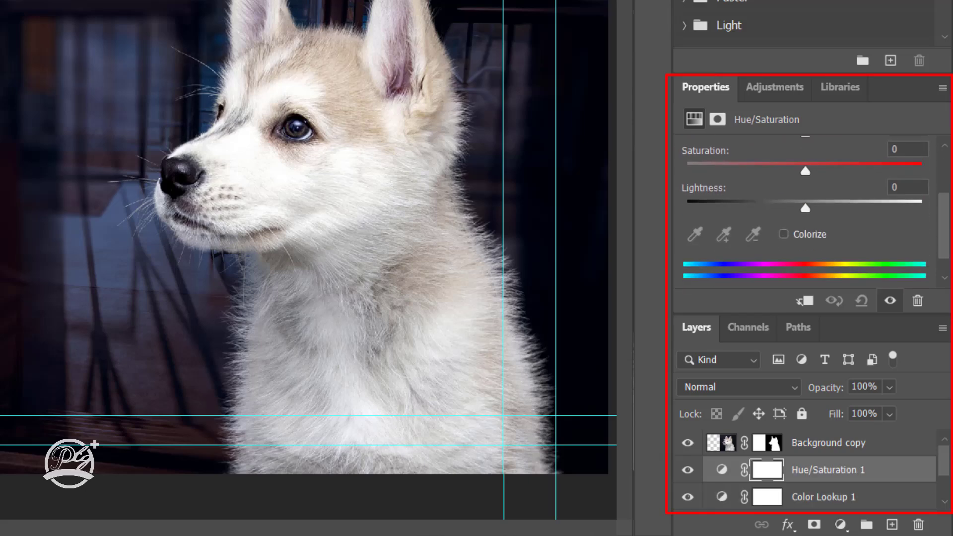
{"action": "left_click_drag", "start_coordinate": [805, 208], "coordinate": [792, 208]}
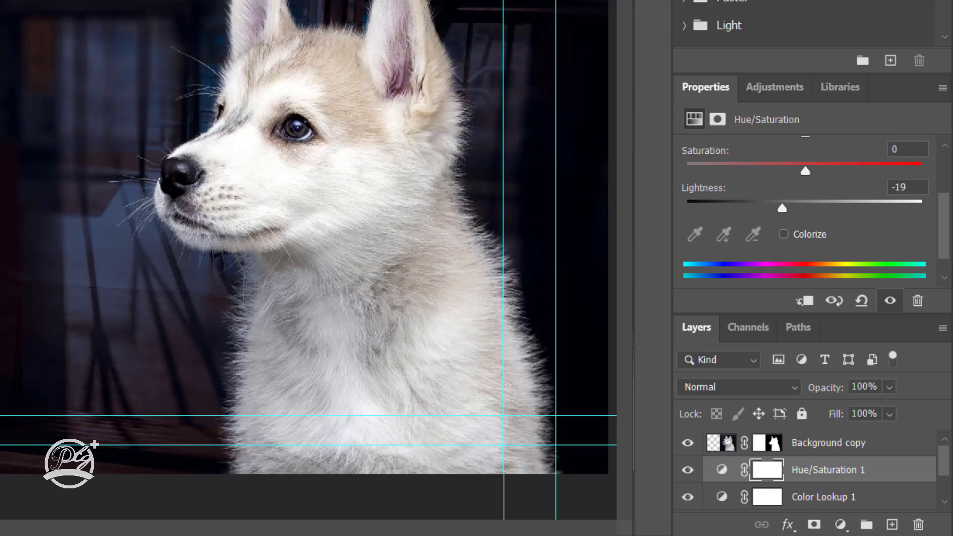
{"action": "scroll", "coordinate": [804, 208], "scroll_direction": "up", "scroll_amount": 1}
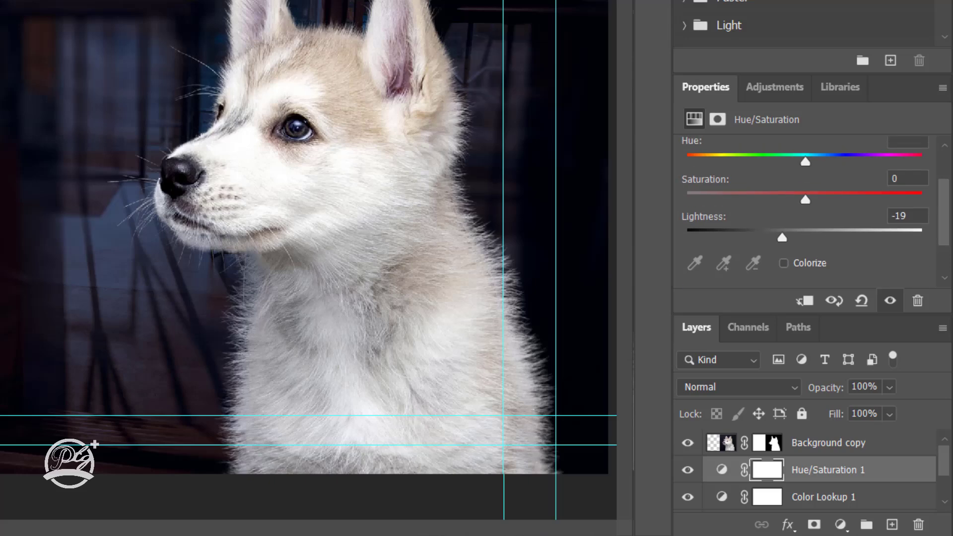
{"action": "scroll", "coordinate": [814, 204], "scroll_direction": "down", "scroll_amount": 2}
{"action": "left_click", "coordinate": [840, 524]}
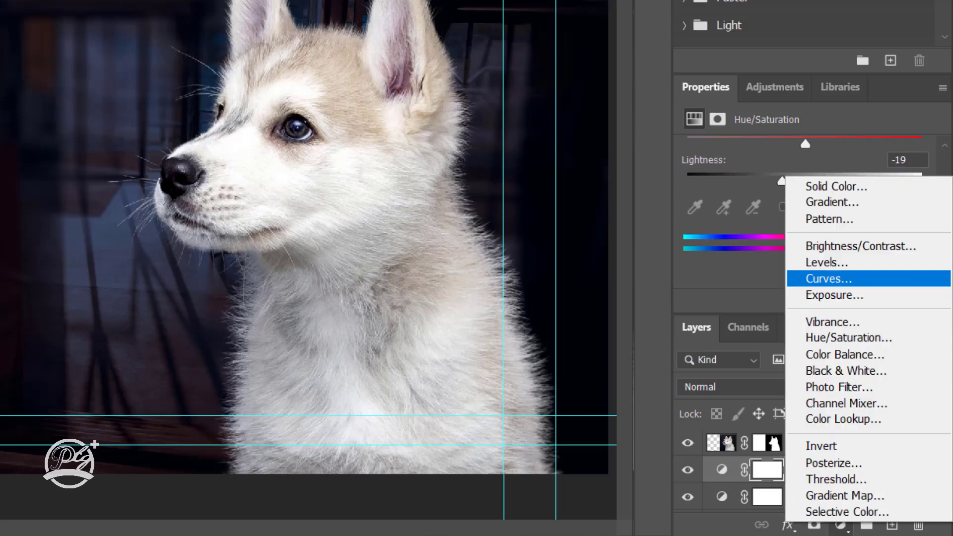
{"action": "left_click", "coordinate": [819, 262]}
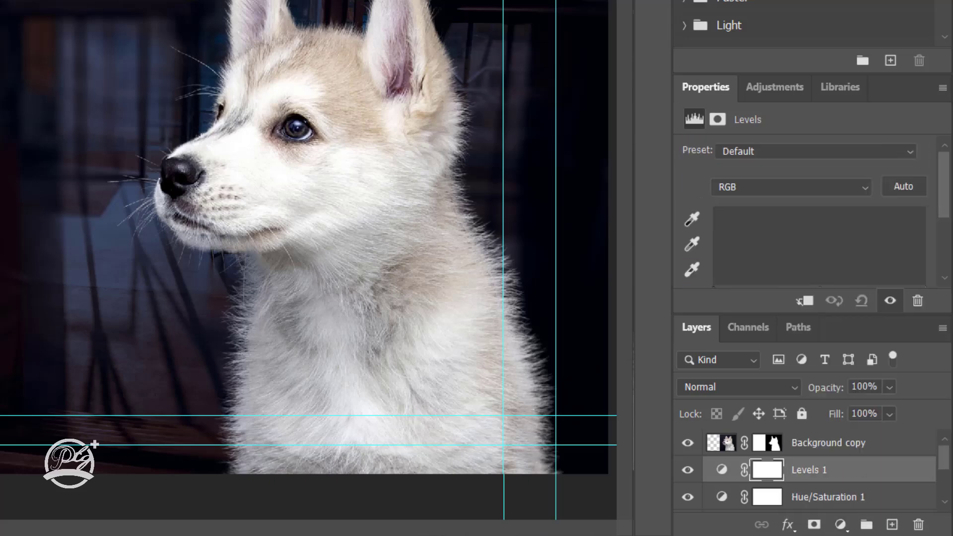
Set the Levels input white point to 250 and black point to 13.
{"action": "scroll", "coordinate": [814, 214], "scroll_direction": "down", "scroll_amount": 2}
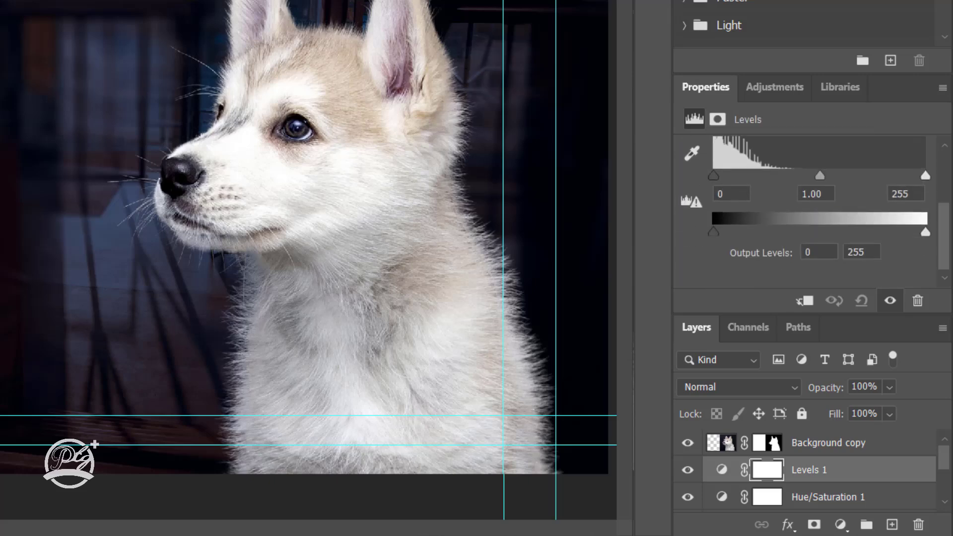
{"action": "left_click_drag", "start_coordinate": [924, 175], "coordinate": [920, 175]}
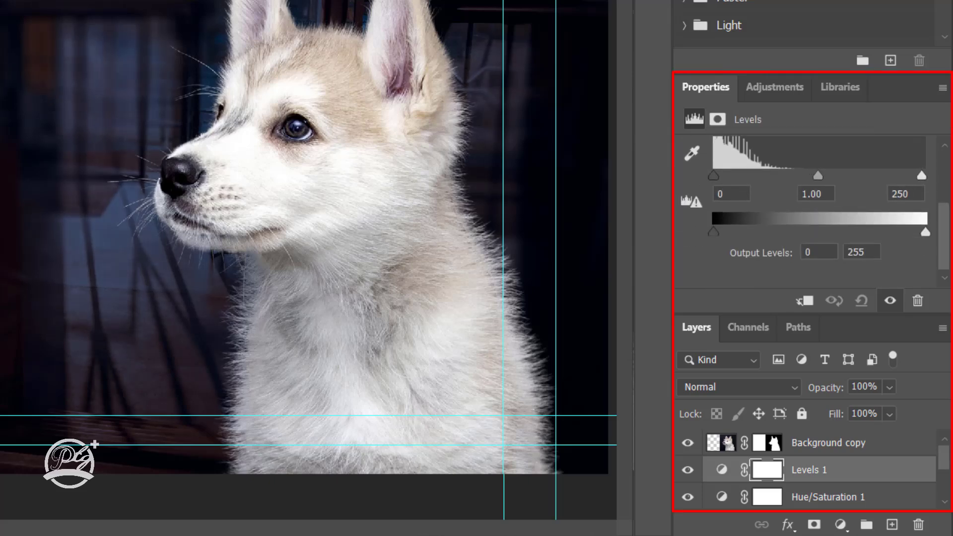
{"action": "left_click_drag", "start_coordinate": [713, 175], "coordinate": [724, 175]}
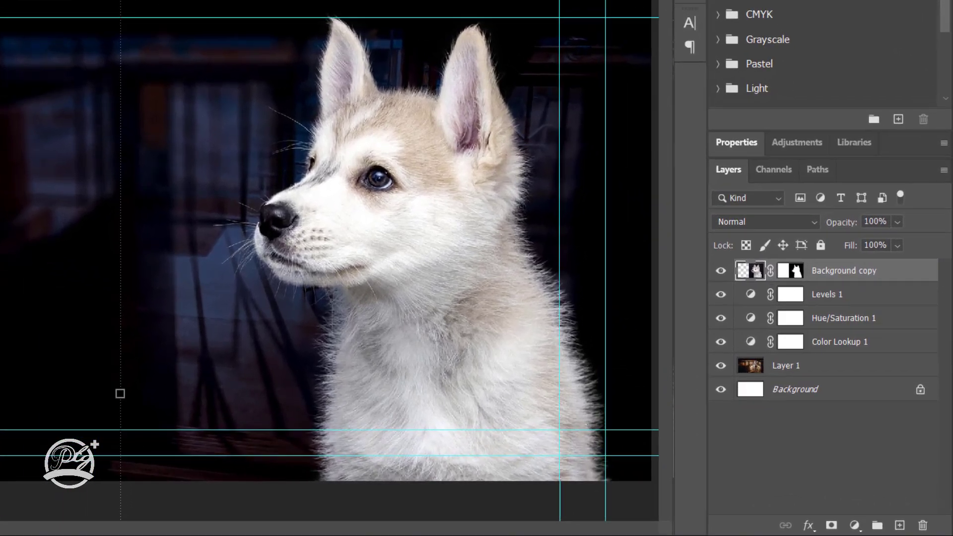
Add a Moonlight.3DL Color Lookup clipped to the puppy with 88% fill.
{"action": "left_click", "coordinate": [881, 516]}
{"action": "left_click", "coordinate": [854, 433]}
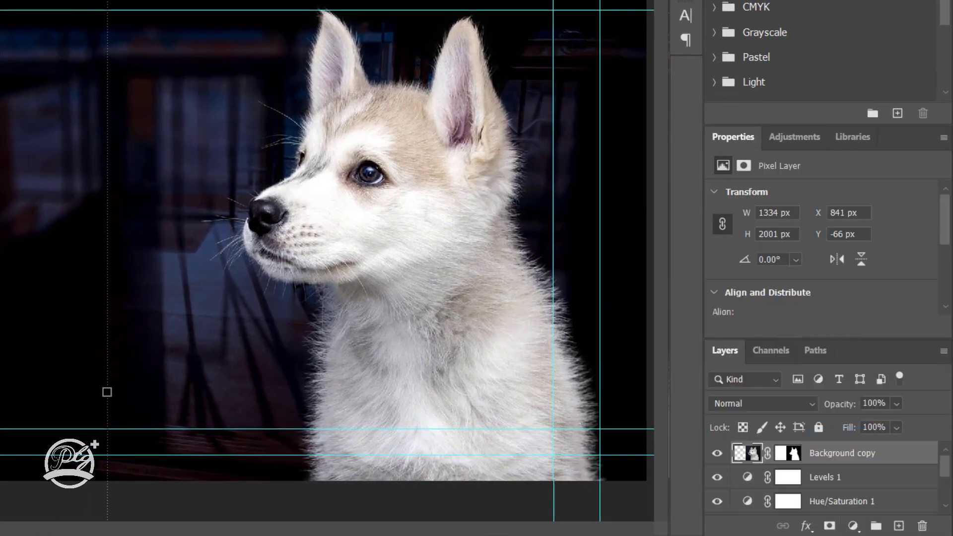
{"action": "left_click", "coordinate": [854, 189]}
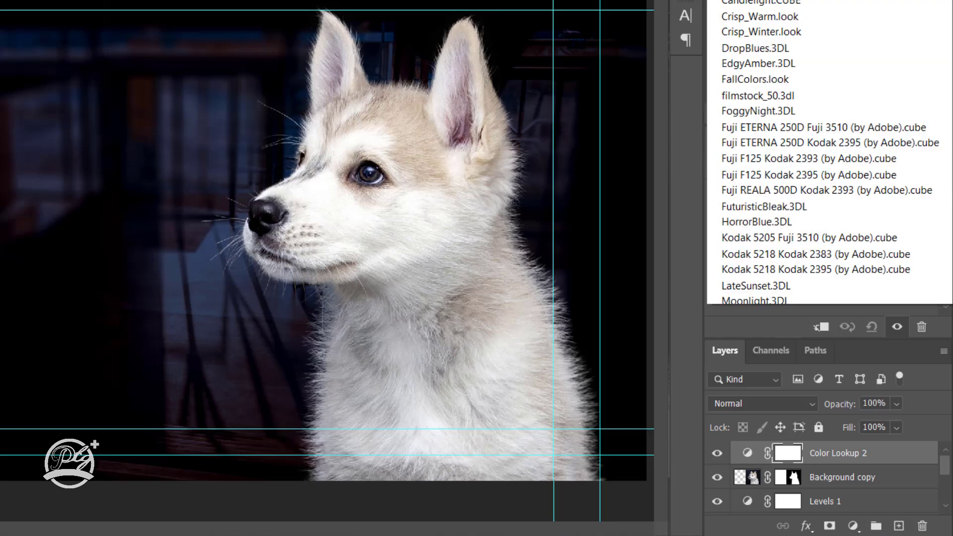
{"action": "left_click", "coordinate": [754, 231]}
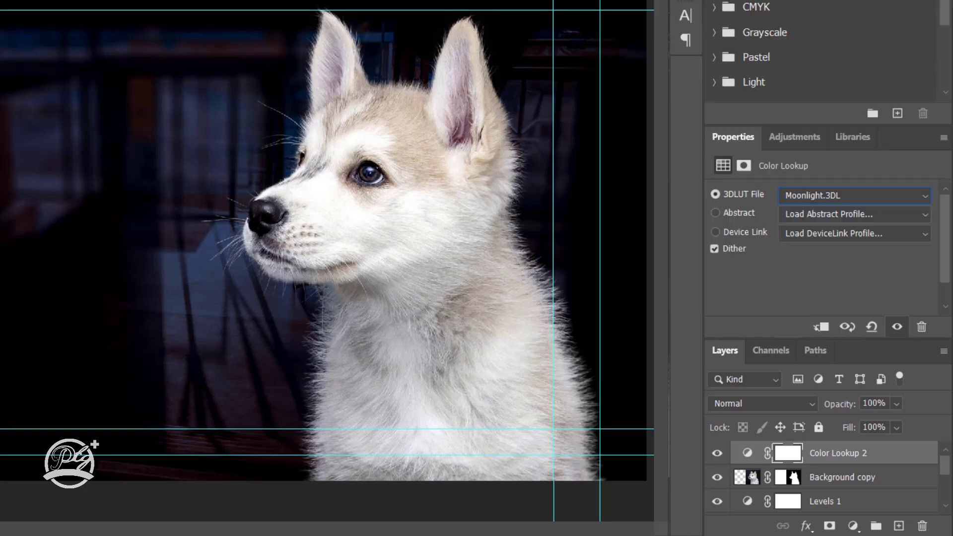
{"action": "left_click", "coordinate": [821, 327]}
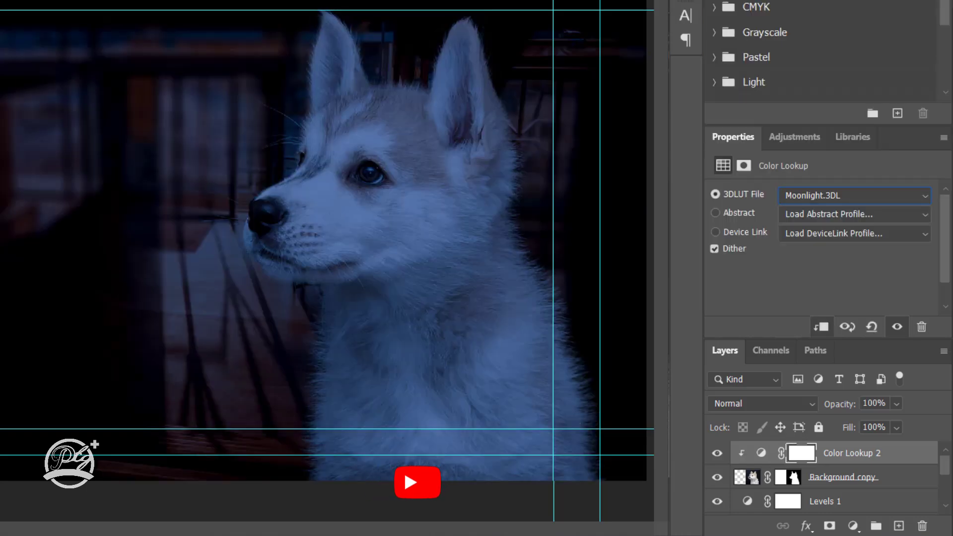
{"action": "left_click", "coordinate": [875, 426]}
{"action": "type", "text": "8988"}
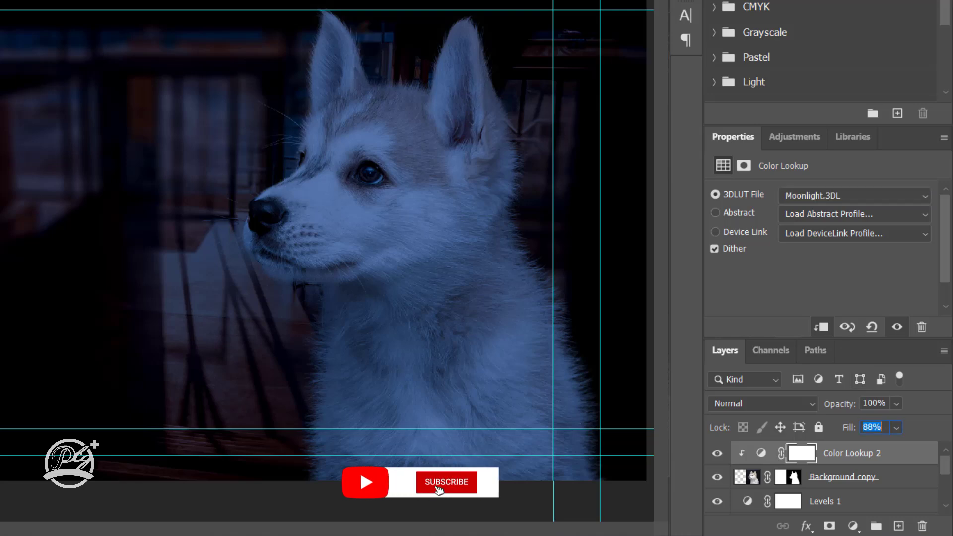
{"action": "key", "text": "Return"}
Add a Hue/Saturation adjustment at Lightness -14, clipped to the puppy.
{"action": "left_click", "coordinate": [852, 525]}
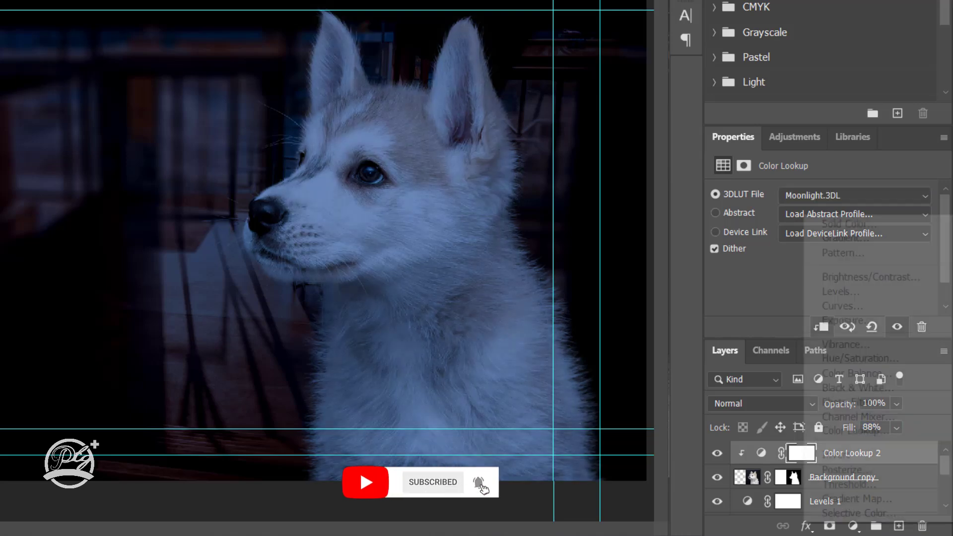
{"action": "left_click", "coordinate": [860, 358]}
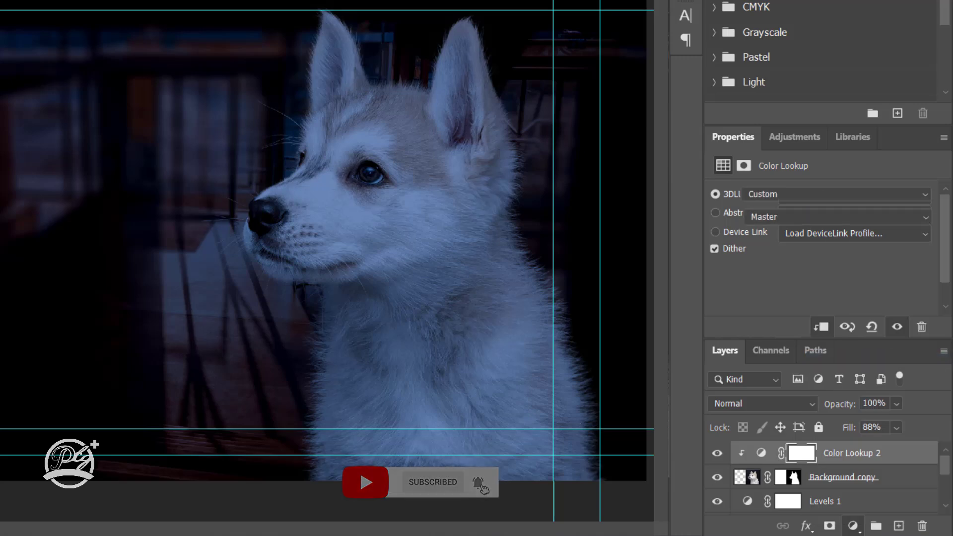
{"action": "scroll", "coordinate": [824, 248], "scroll_direction": "down", "scroll_amount": 3}
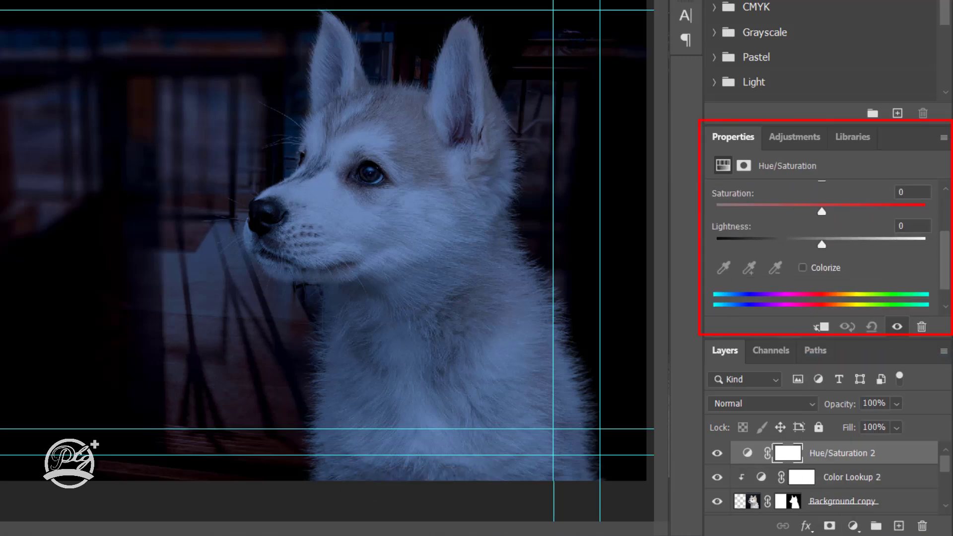
{"action": "left_click_drag", "start_coordinate": [821, 244], "coordinate": [809, 244]}
{"action": "key", "text": "ctrl+alt+g"}
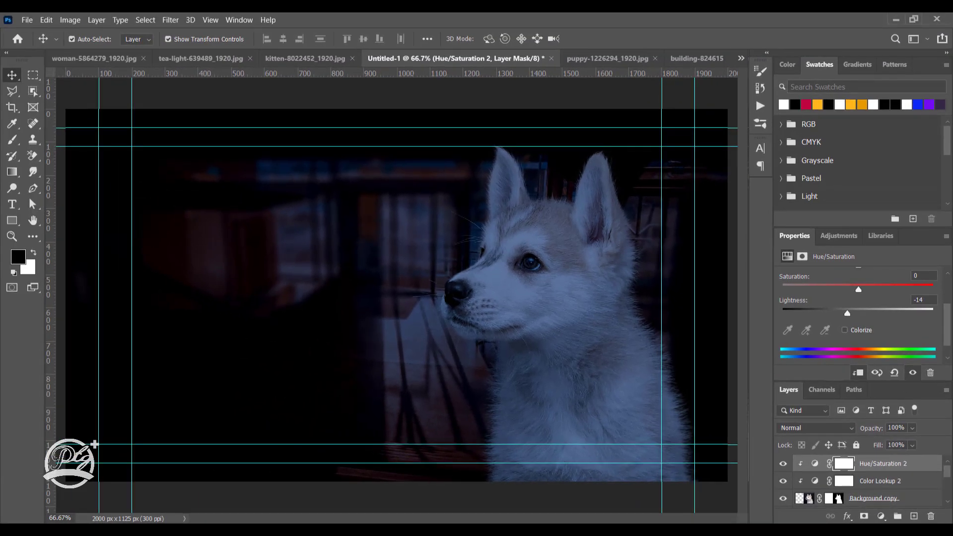
Add a Levels adjustment, raising the black input point and pulling the white point to about 243.
{"action": "left_click", "coordinate": [880, 516]}
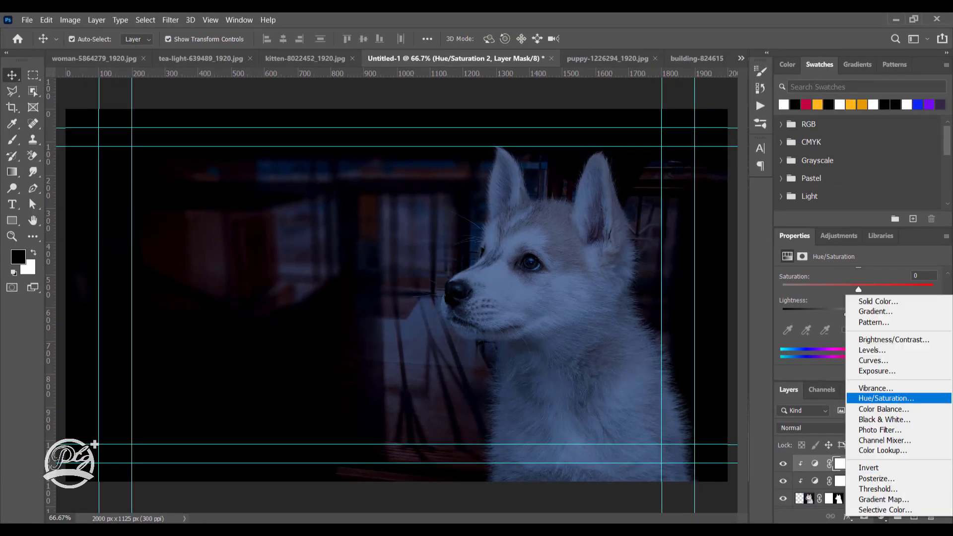
{"action": "left_click", "coordinate": [878, 350]}
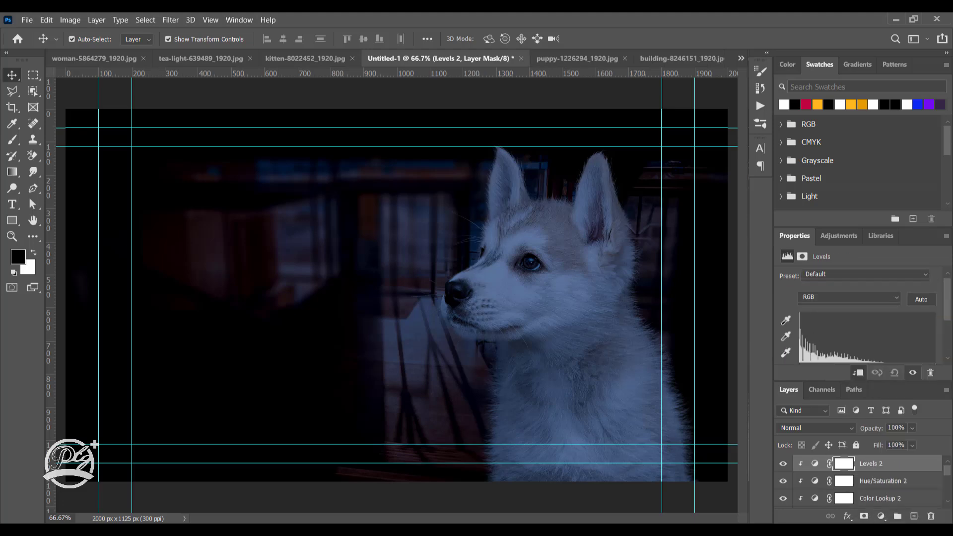
{"action": "left_click_drag", "start_coordinate": [799, 335], "coordinate": [808, 335]}
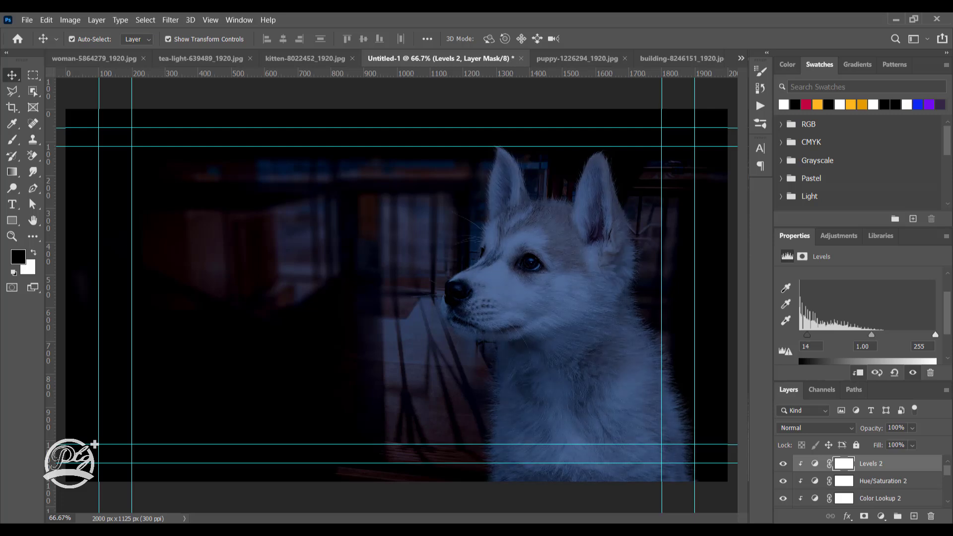
{"action": "left_click_drag", "start_coordinate": [934, 335], "coordinate": [929, 335]}
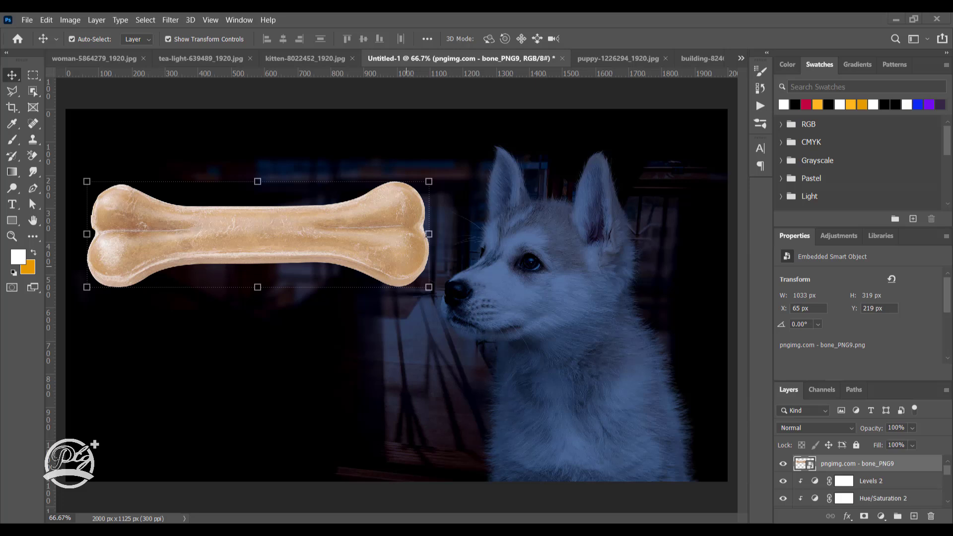
Shrink the bone to about a quarter size, tilt it, and move it to the upper left.
{"action": "key", "text": "ctrl+t"}
{"action": "left_click_drag", "start_coordinate": [428, 234], "coordinate": [381, 234]}
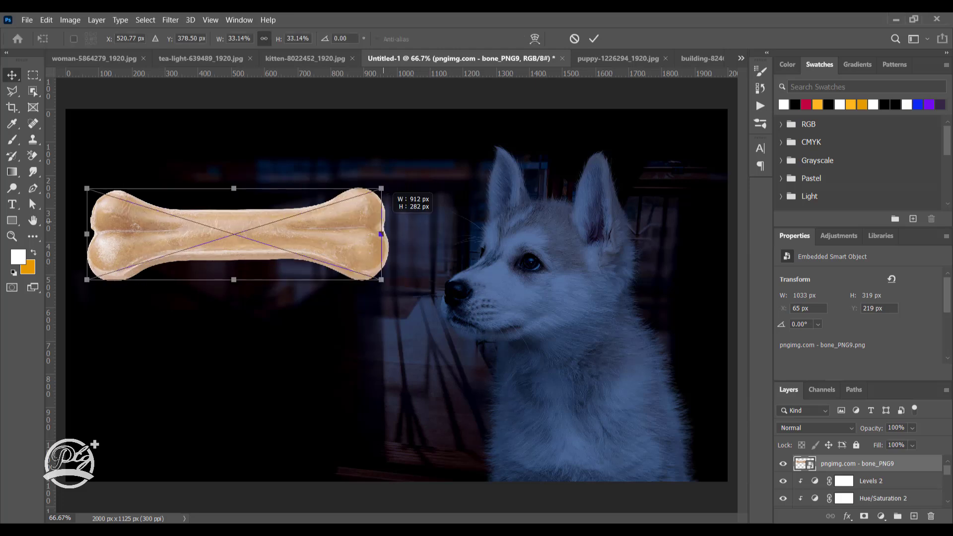
{"action": "left_click_drag", "start_coordinate": [397, 178], "coordinate": [388, 158]}
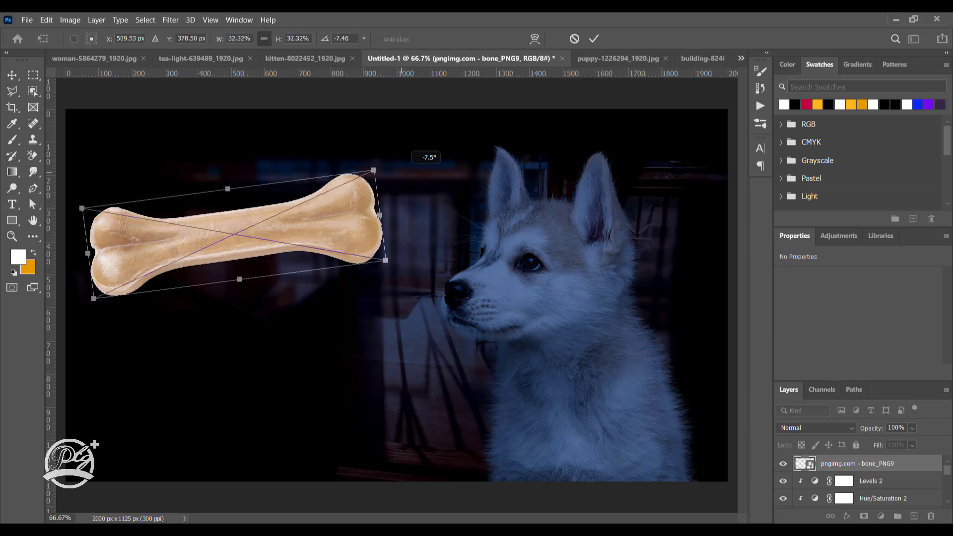
{"action": "left_click_drag", "start_coordinate": [380, 215], "coordinate": [315, 224]}
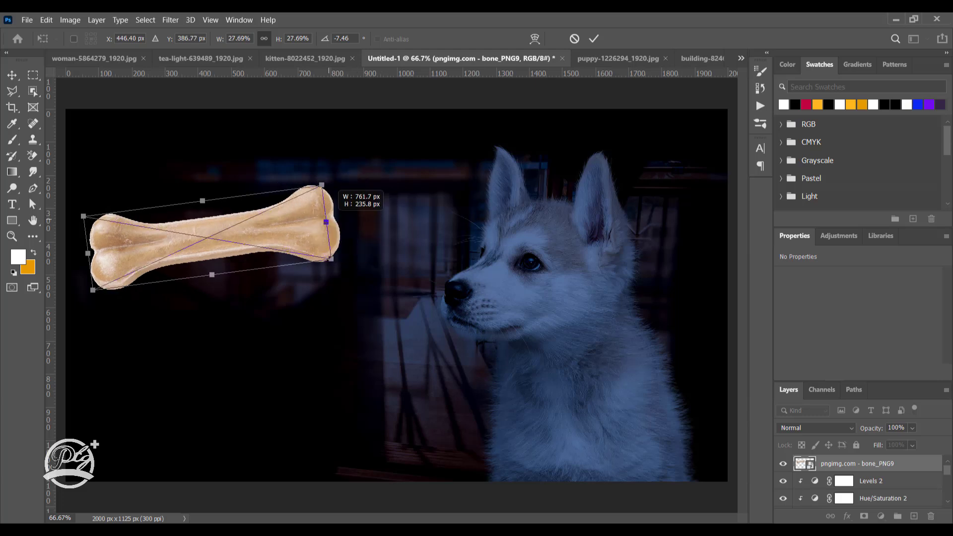
{"action": "key", "text": "Return"}
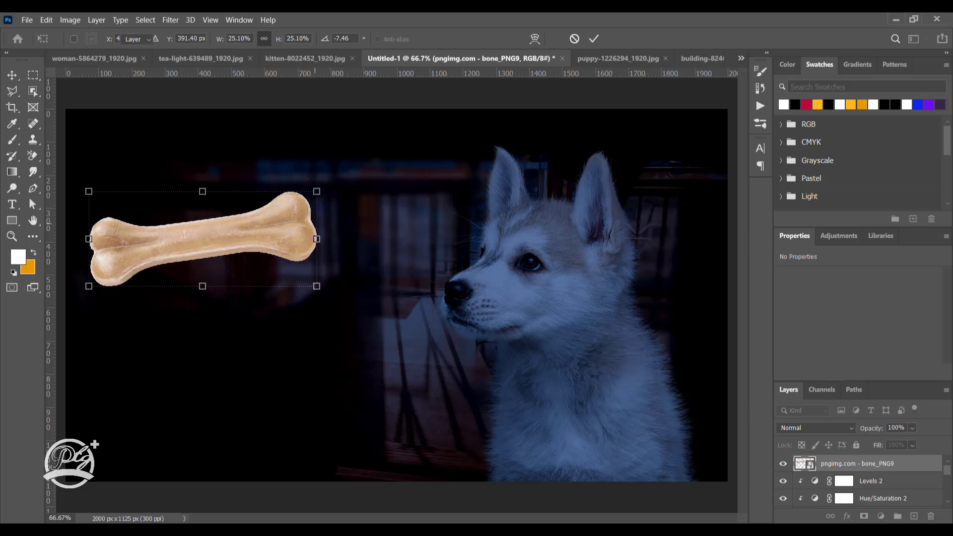
{"action": "left_click_drag", "start_coordinate": [266, 204], "coordinate": [285, 176]}
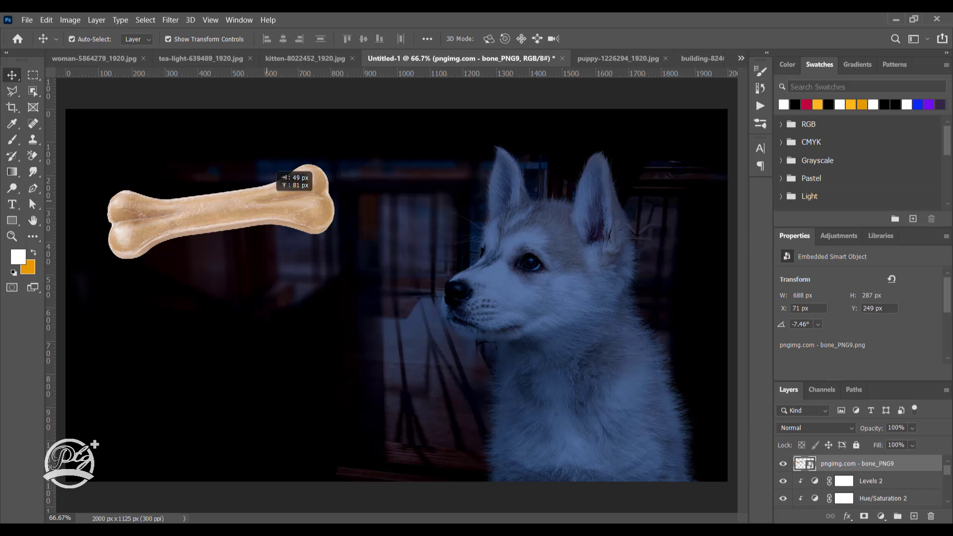
Re-rotate the bone to about 12.42°, nudge it up-left, and duplicate its layer.
{"action": "key", "text": "ctrl+t"}
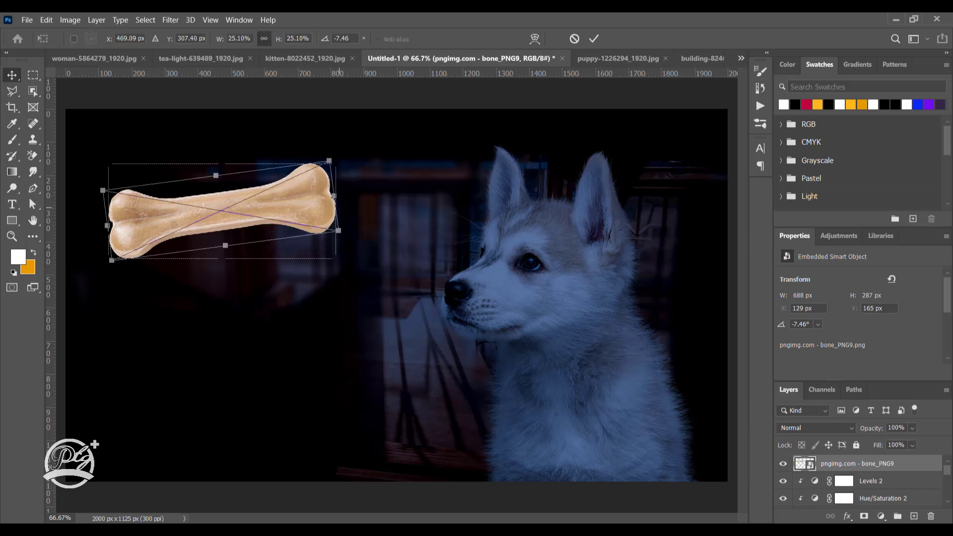
{"action": "left_click_drag", "start_coordinate": [365, 136], "coordinate": [382, 190]}
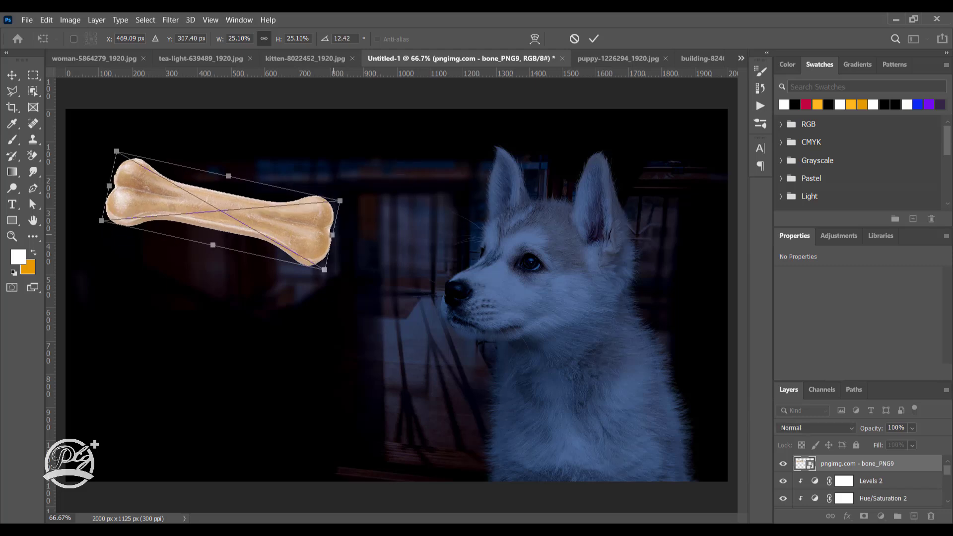
{"action": "mouse_move", "coordinate": [331, 234]}
{"action": "left_mouse_down"}
{"action": "mouse_move", "coordinate": [301, 222]}
{"action": "mouse_move", "coordinate": [364, 223]}
{"action": "mouse_move", "coordinate": [384, 202]}
{"action": "mouse_move", "coordinate": [311, 193]}
{"action": "left_mouse_up"}
{"action": "key", "text": "Return"}
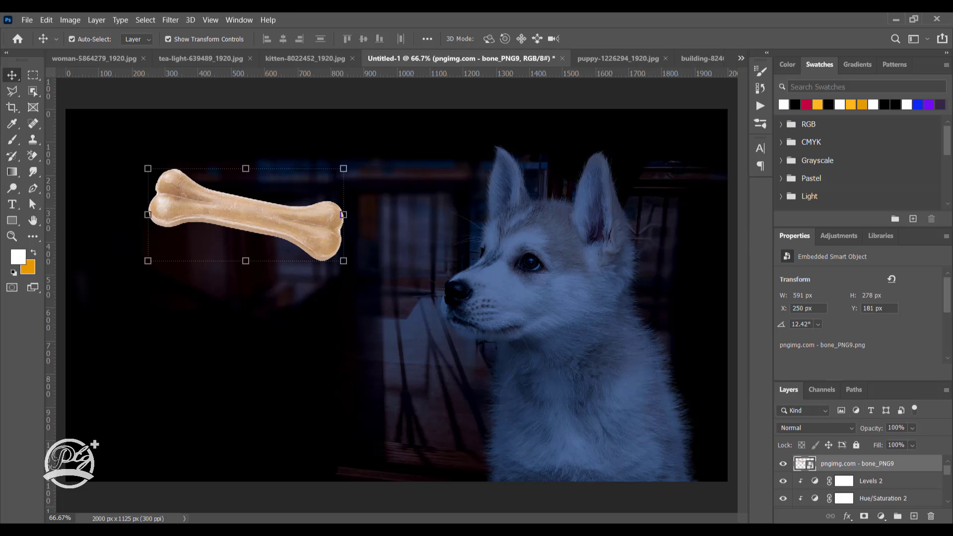
{"action": "left_click_drag", "start_coordinate": [283, 204], "coordinate": [277, 202]}
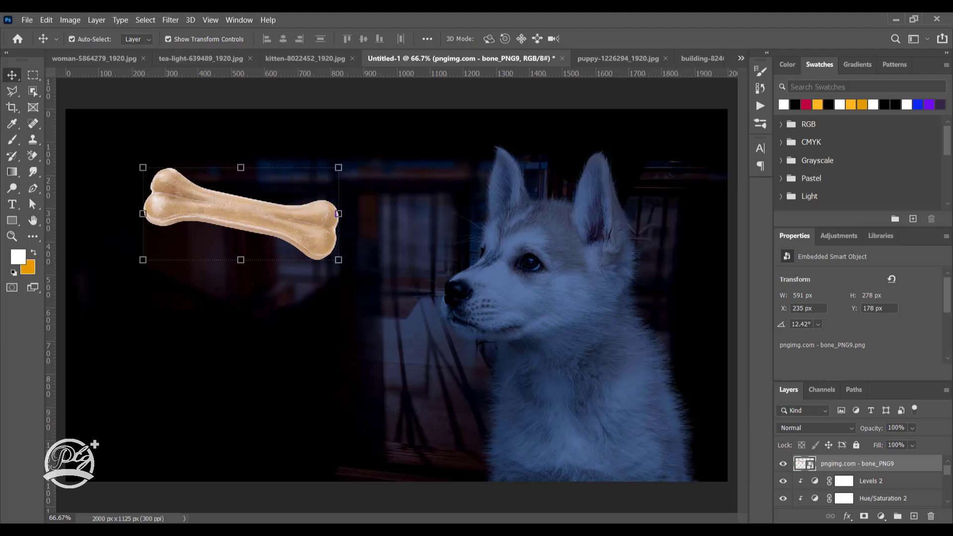
{"action": "key", "text": "ctrl+j"}
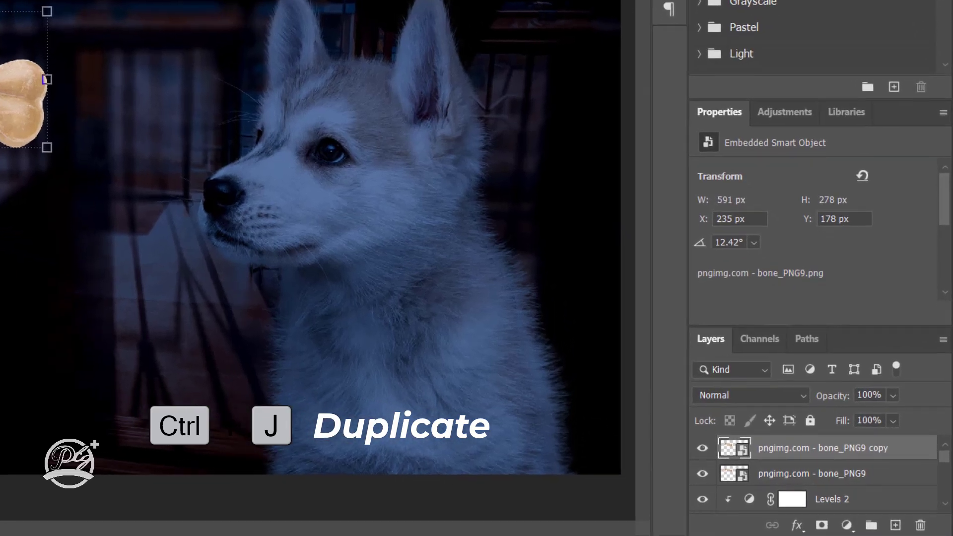
Make the bone copy a smart object with Linear Dodge (Add) at 48% fill, then duplicate it.
{"action": "right_click", "coordinate": [844, 447]}
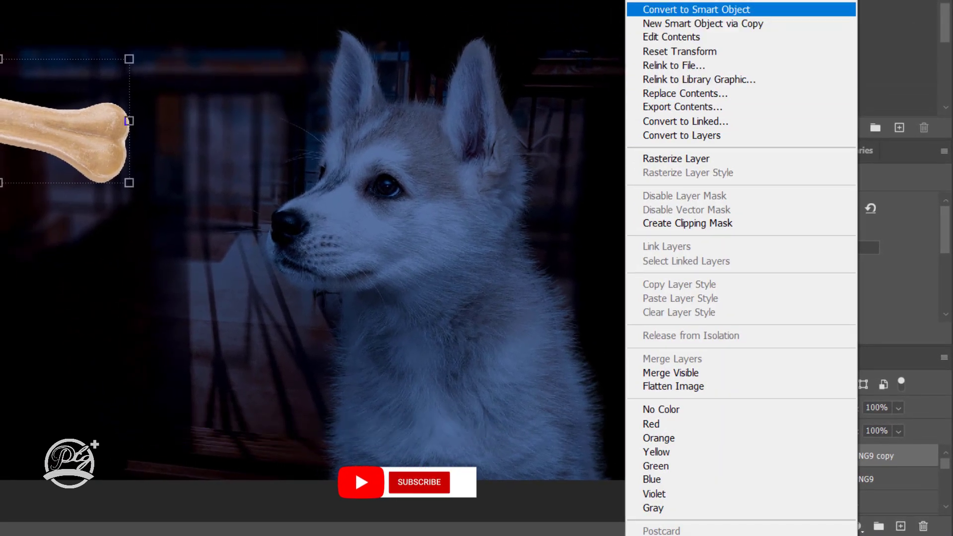
{"action": "left_click", "coordinate": [696, 9]}
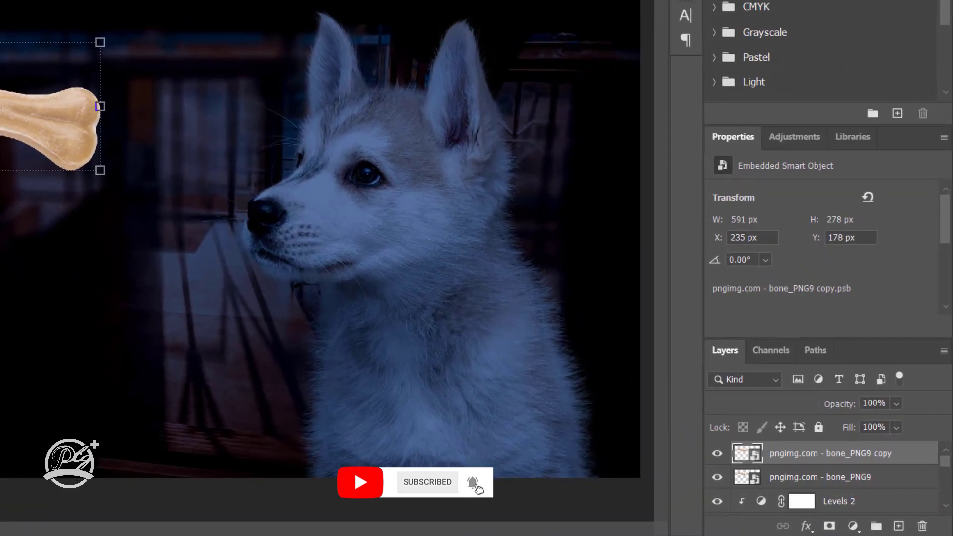
{"action": "left_click", "coordinate": [759, 403]}
{"action": "left_click", "coordinate": [743, 259]}
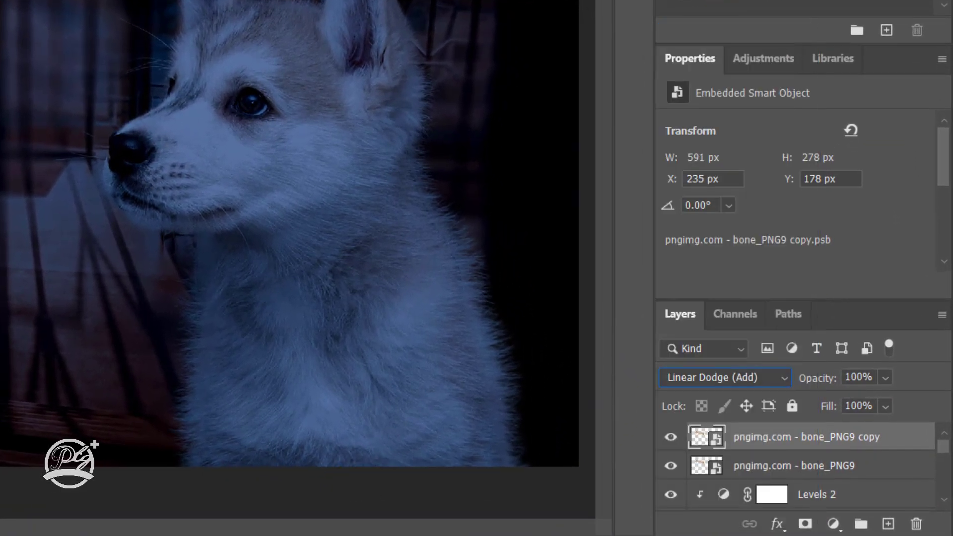
{"action": "type", "text": "69"}
{"action": "type", "text": "55"}
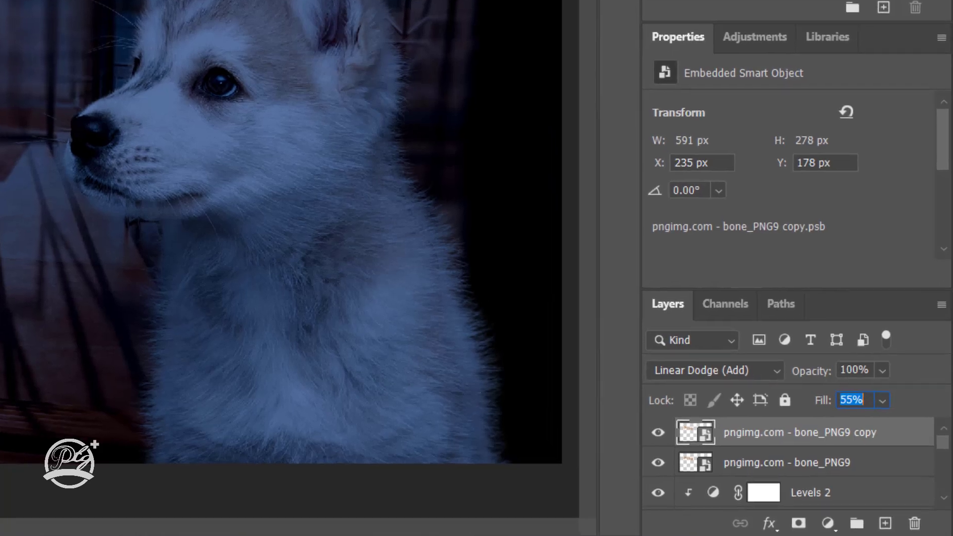
{"action": "type", "text": "47"}
{"action": "type", "text": "48"}
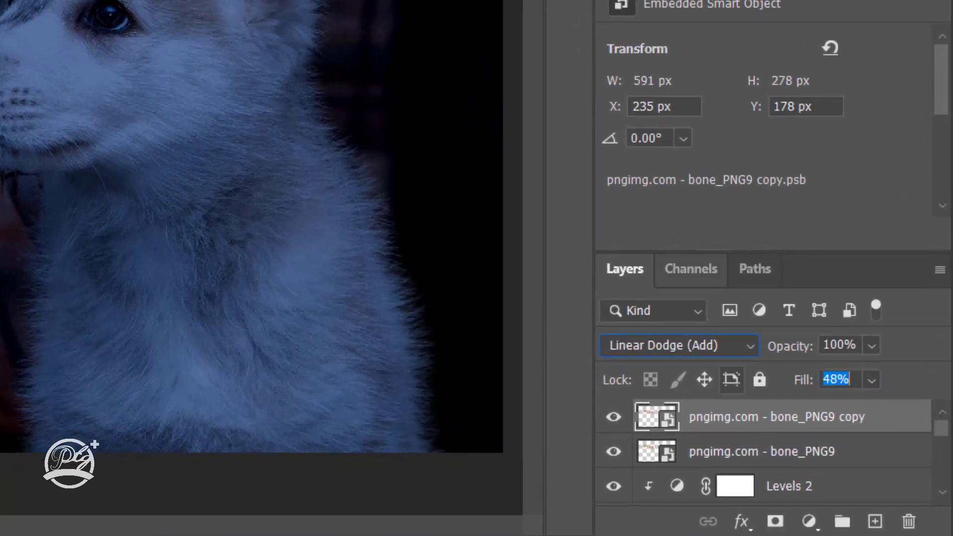
{"action": "key", "text": "Return"}
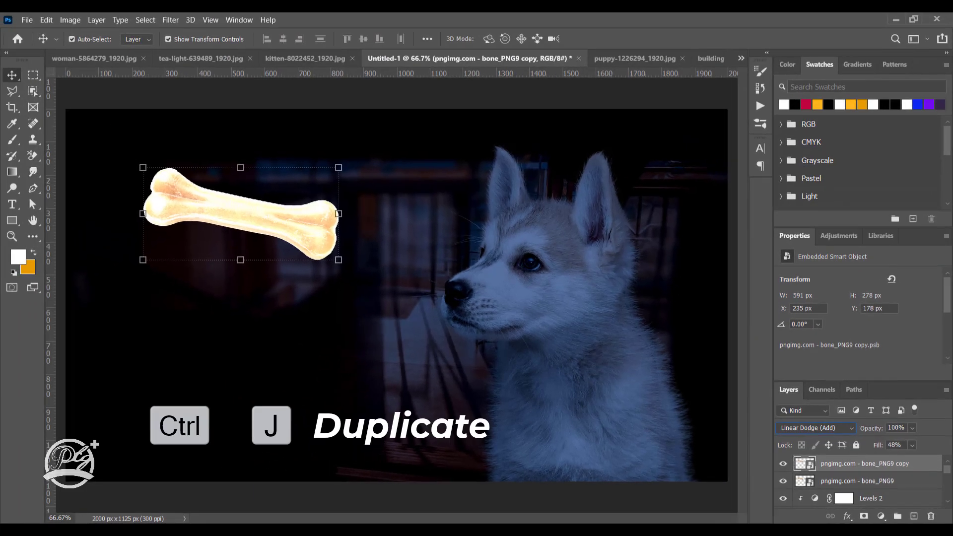
{"action": "key", "text": "ctrl+j"}
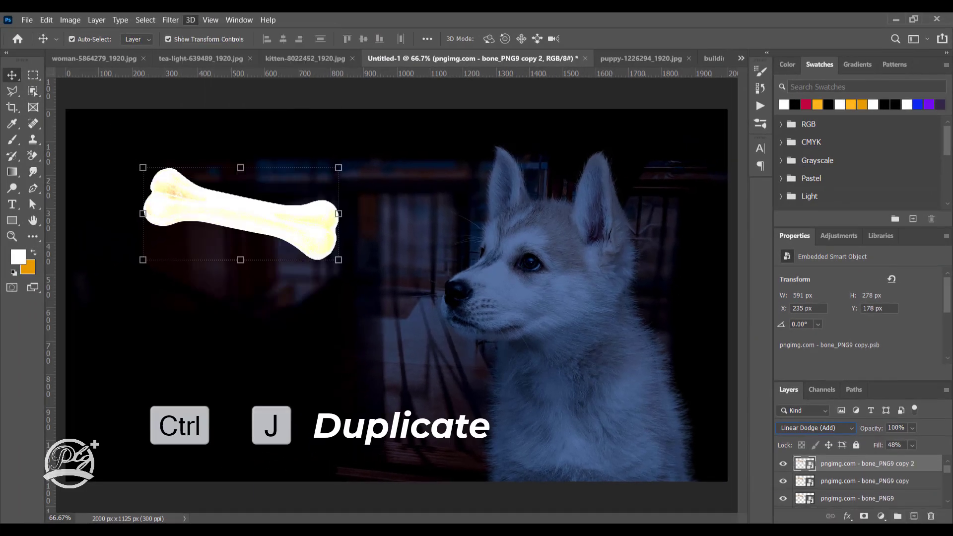
{"action": "left_click", "coordinate": [171, 20]}
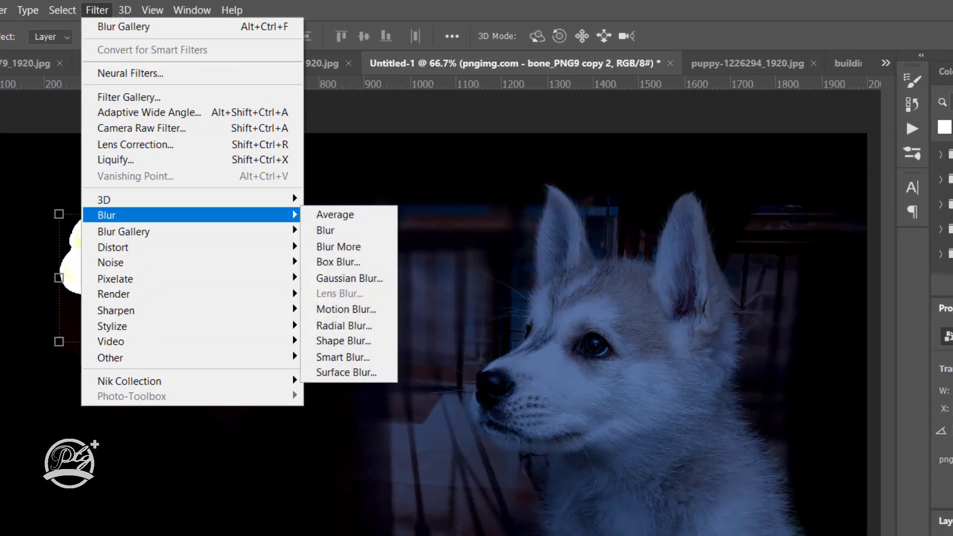
Apply a Gaussian Blur to the glow copy, widening the radius to 90 pixels.
{"action": "left_click", "coordinate": [343, 264]}
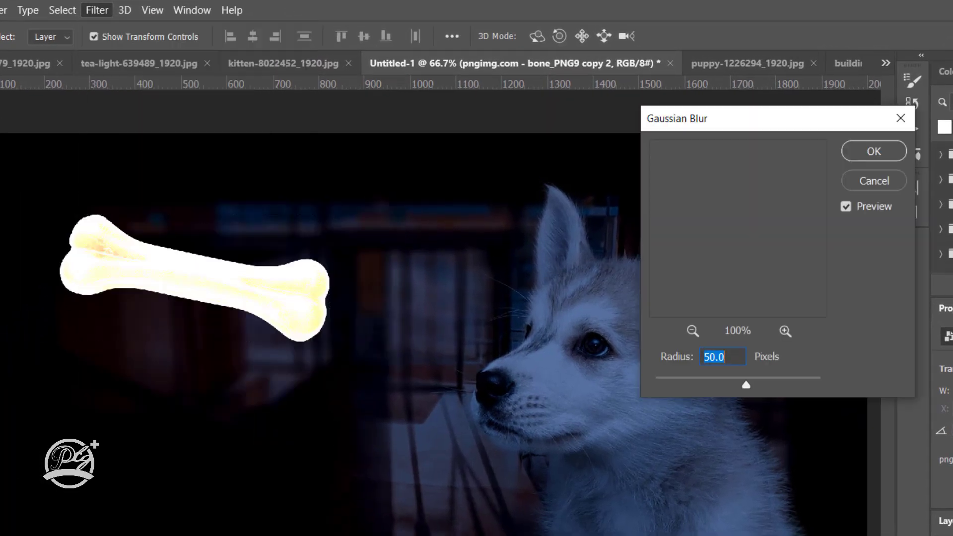
{"action": "type", "text": "4.5"}
{"action": "type", "text": "8.8"}
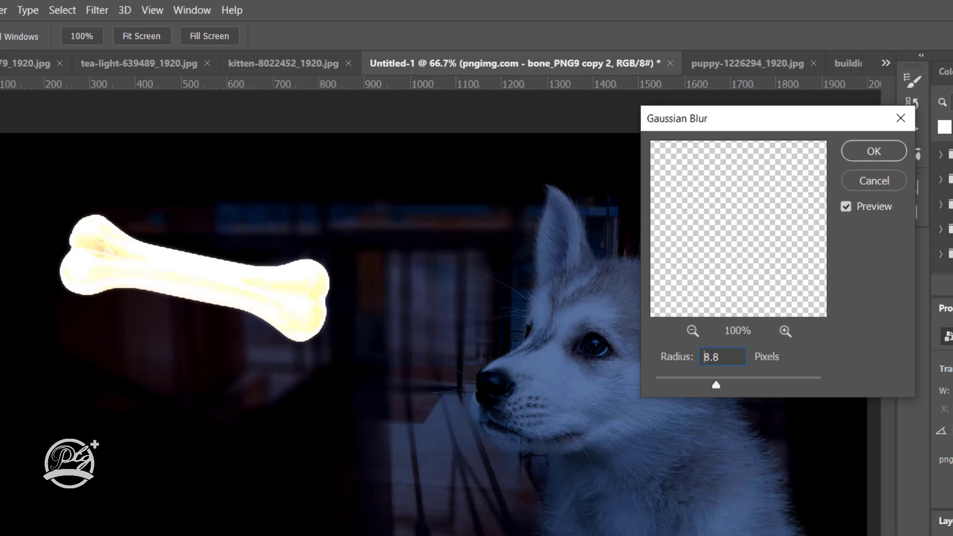
{"action": "mouse_move", "coordinate": [716, 385]}
{"action": "left_mouse_down"}
{"action": "mouse_move", "coordinate": [780, 385]}
{"action": "mouse_move", "coordinate": [721, 385]}
{"action": "mouse_move", "coordinate": [750, 385]}
{"action": "left_mouse_up"}
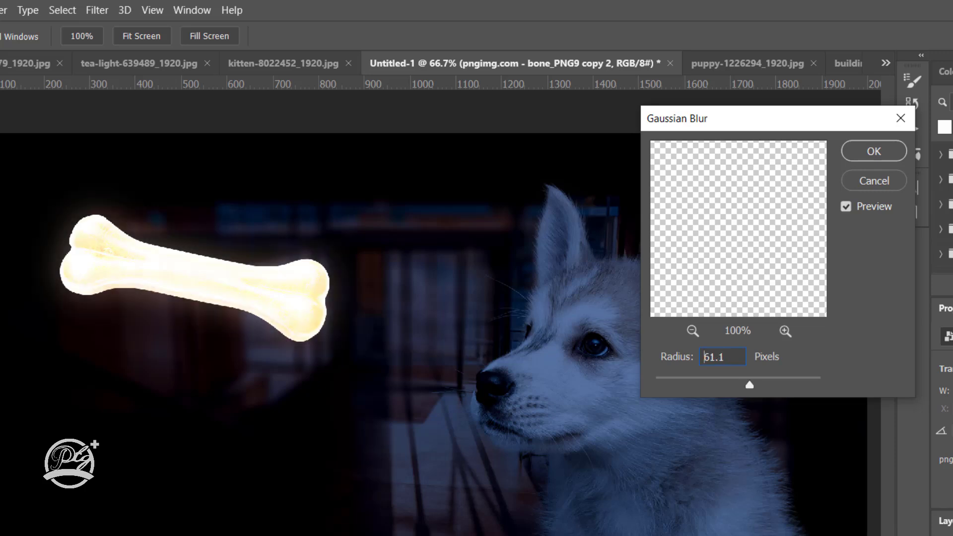
{"action": "key", "text": "Return"}
{"action": "key", "text": "v"}
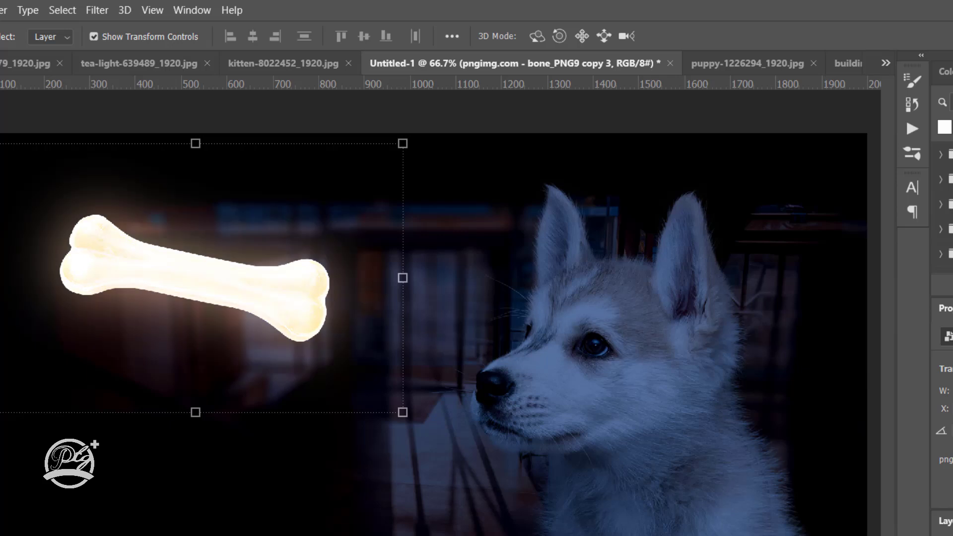
{"action": "key", "text": "F7"}
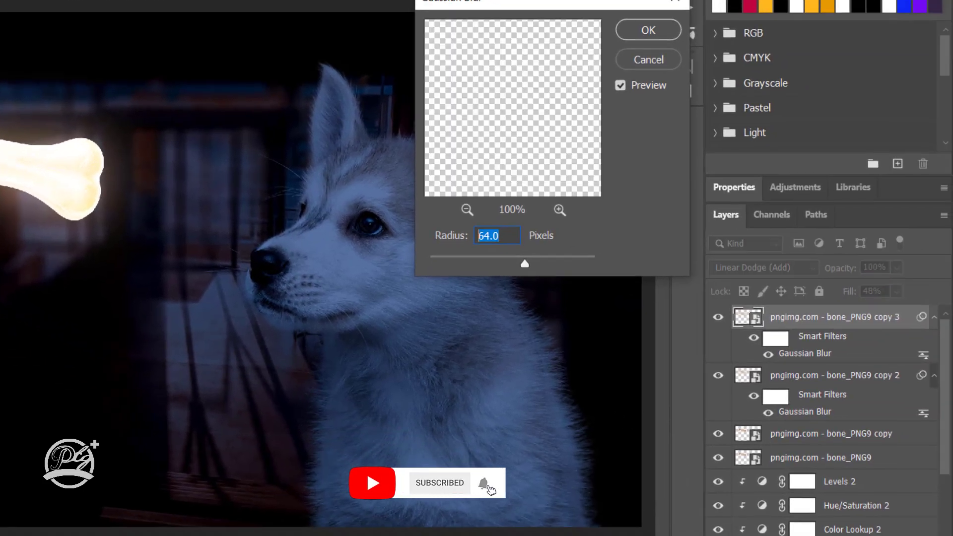
{"action": "type", "text": "90"}
{"action": "key", "text": "Return"}
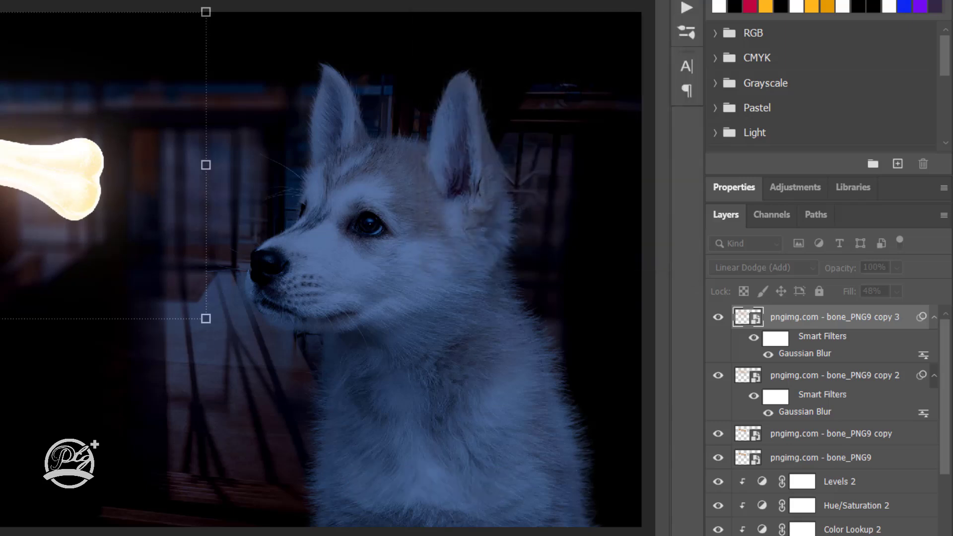
Duplicate the blurred glow and blur the new copy at 110 pixels.
{"action": "key", "text": "ctrl+j"}
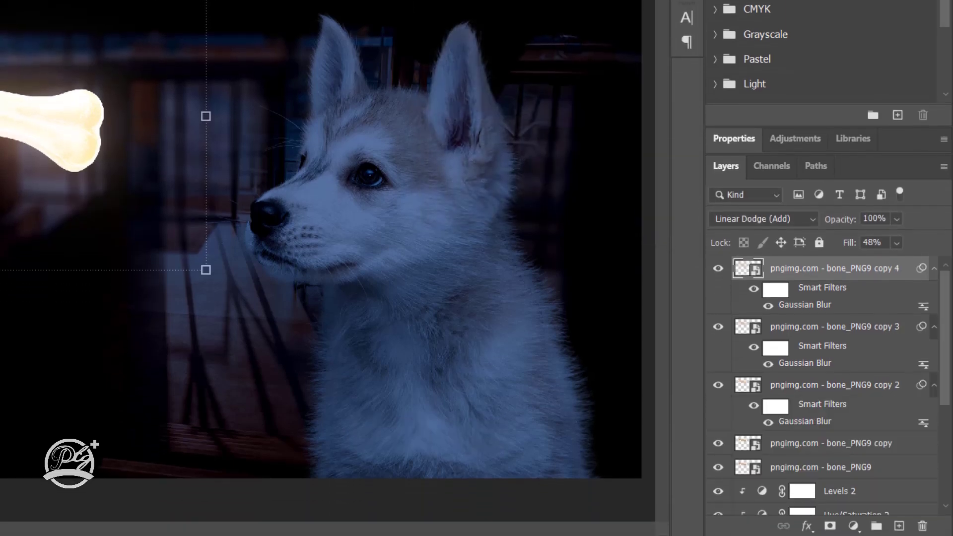
{"action": "double_click", "coordinate": [804, 304]}
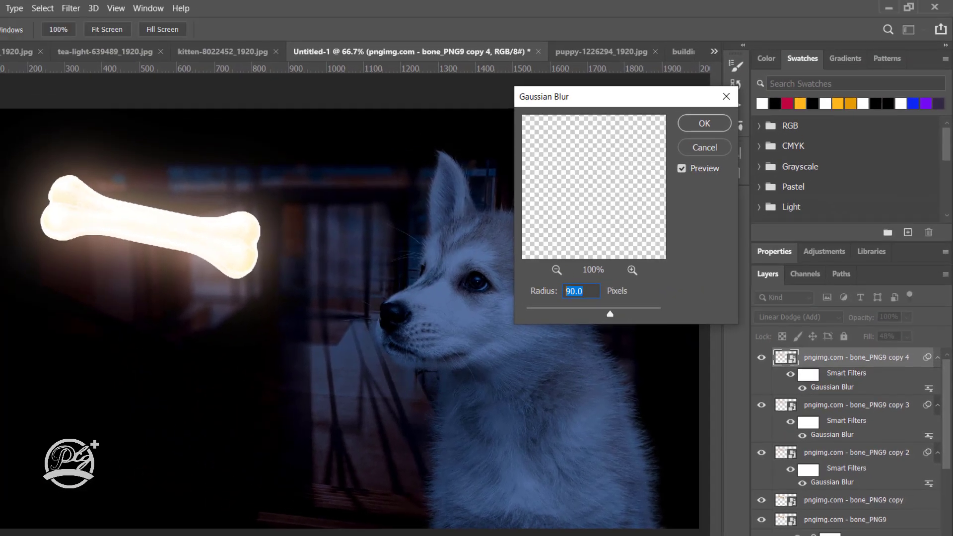
{"action": "type", "text": "1"}
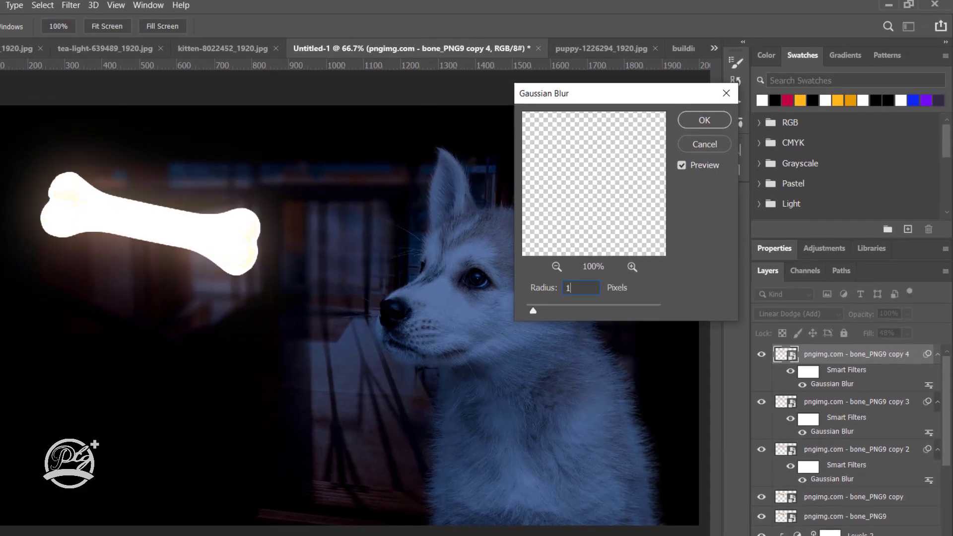
{"action": "type", "text": "10"}
{"action": "key", "text": "Return"}
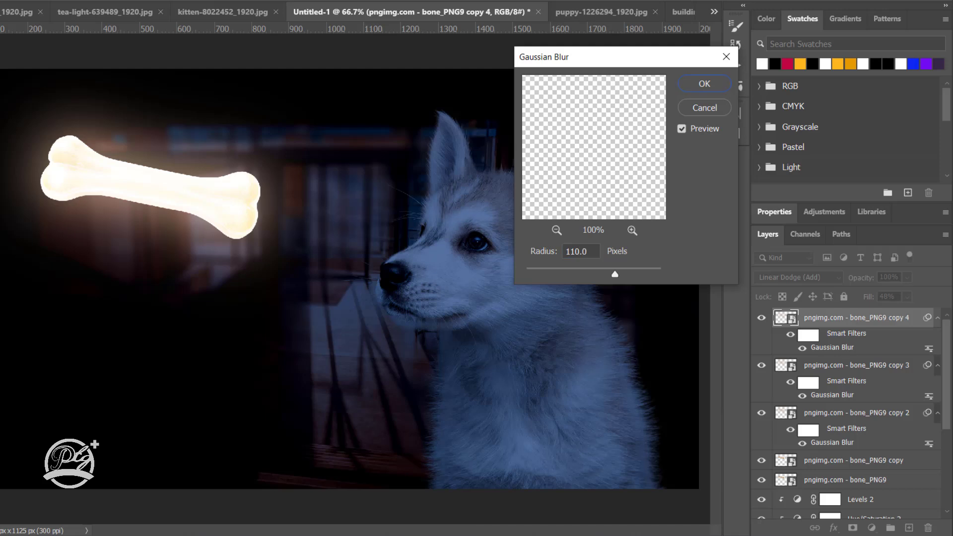
Delete the unused hidden bone copy and check the glow by toggling the sharp bone.
{"action": "left_click", "coordinate": [761, 460]}
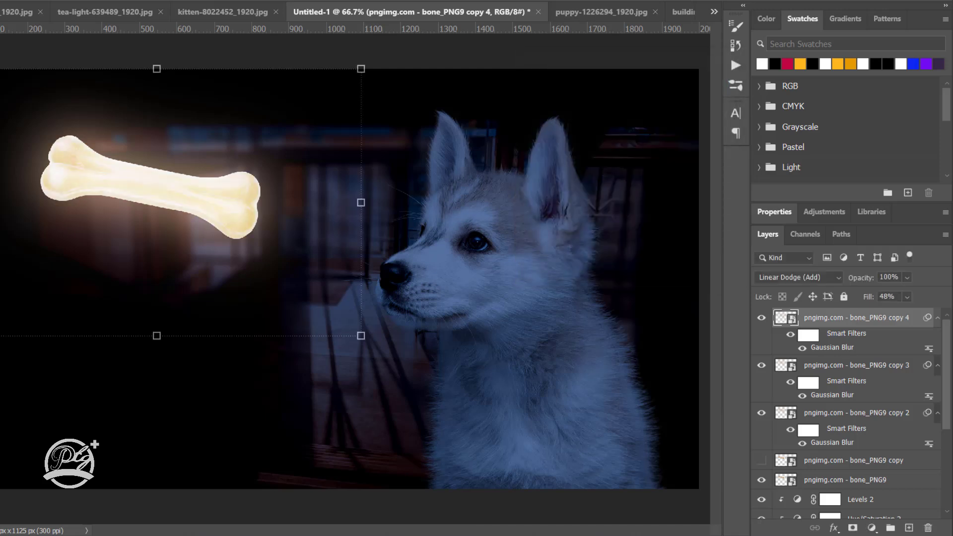
{"action": "key", "text": "alt+bracketleft"}
{"action": "key", "text": "alt+bracketleft"}
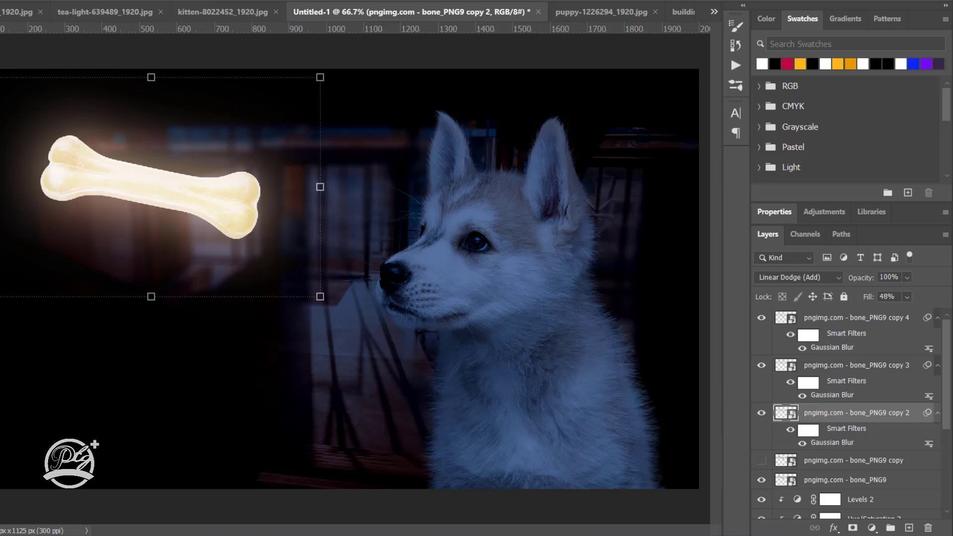
{"action": "key", "text": "alt+bracketleft"}
{"action": "key", "text": "Delete"}
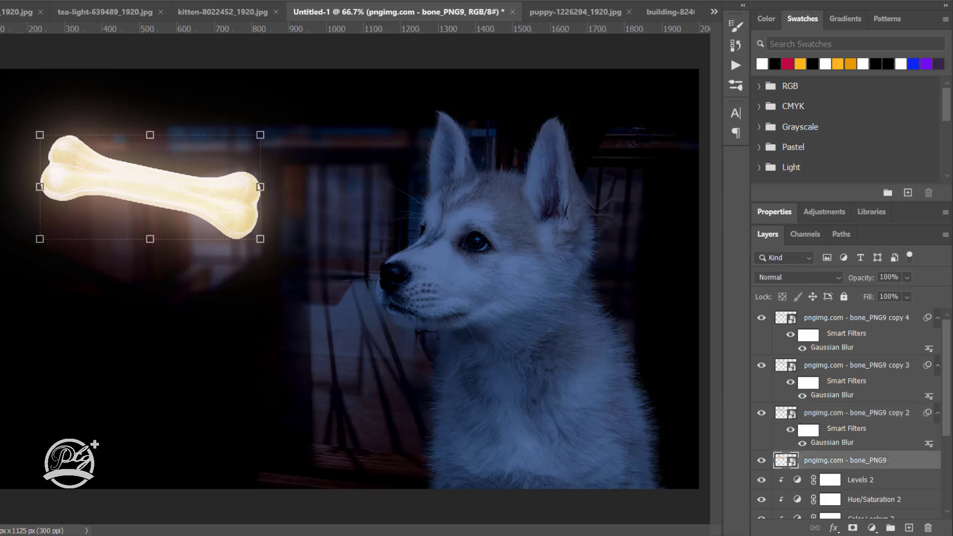
{"action": "key", "text": "alt+bracketright"}
{"action": "key", "text": "alt+bracketright"}
{"action": "key", "text": "alt+bracketright"}
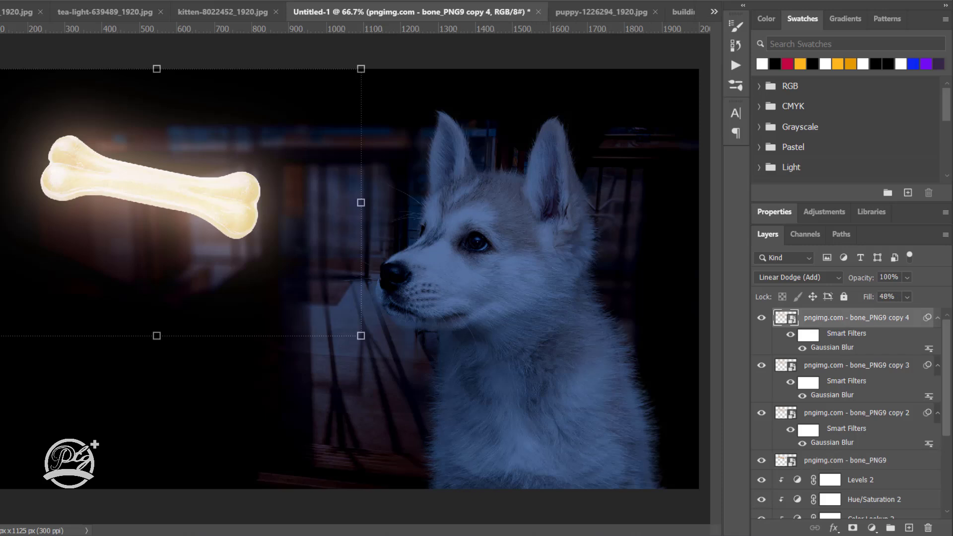
{"action": "key", "text": "alt+bracketleft"}
{"action": "key", "text": "alt+bracketleft"}
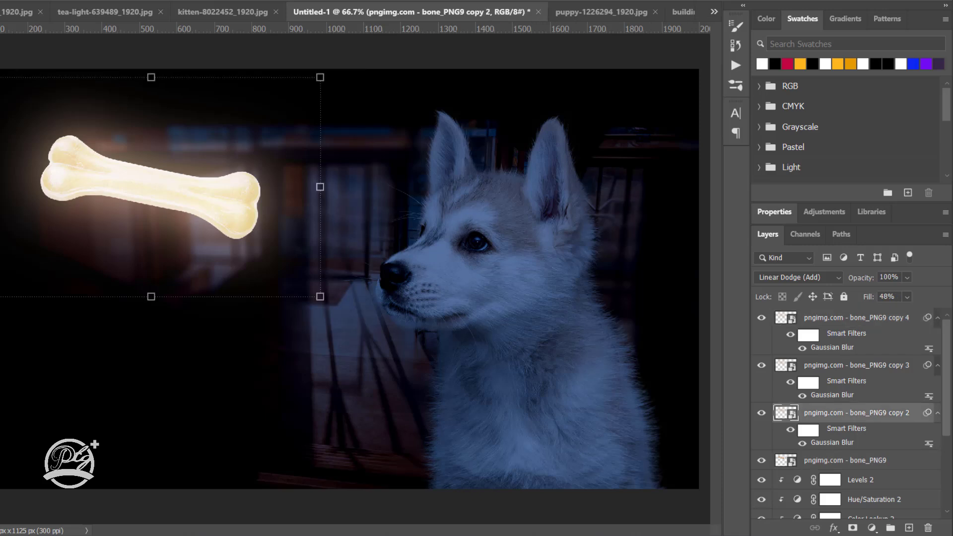
{"action": "left_click", "coordinate": [761, 460]}
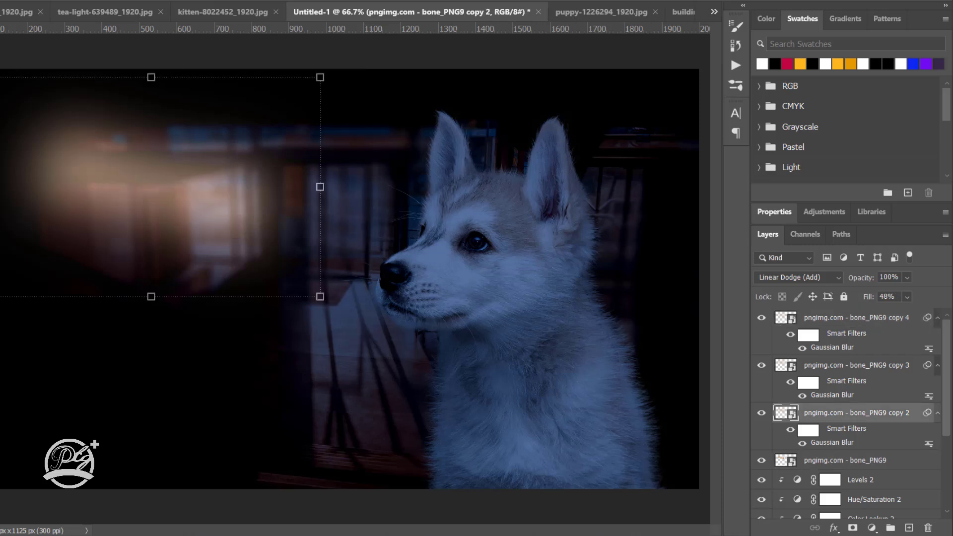
{"action": "key", "text": "alt+bracketright"}
{"action": "key", "text": "alt+bracketright"}
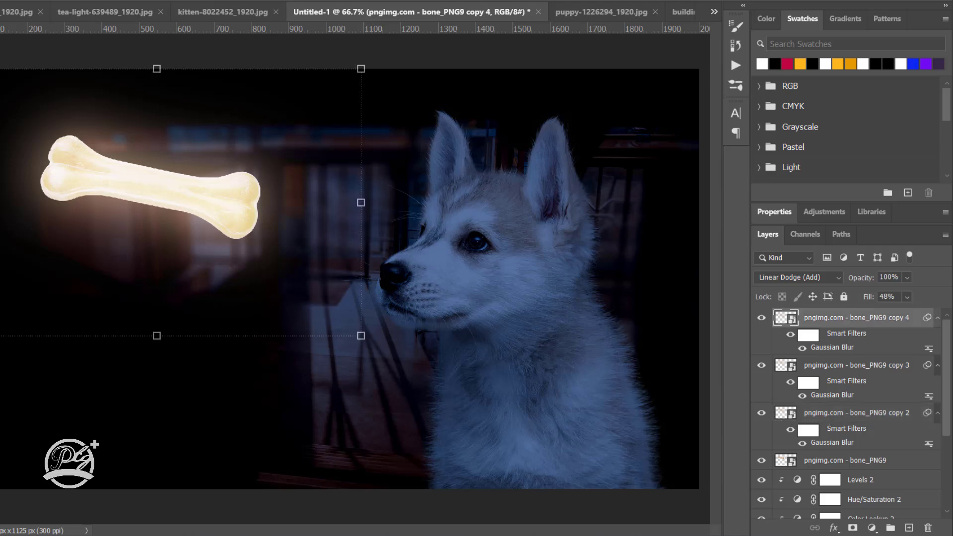
{"action": "key", "text": "alt+bracketleft"}
{"action": "key", "text": "alt+bracketleft"}
Duplicate the copy 2 glow layer and give it a larger Gaussian Blur radius.
{"action": "key", "text": "ctrl+j"}
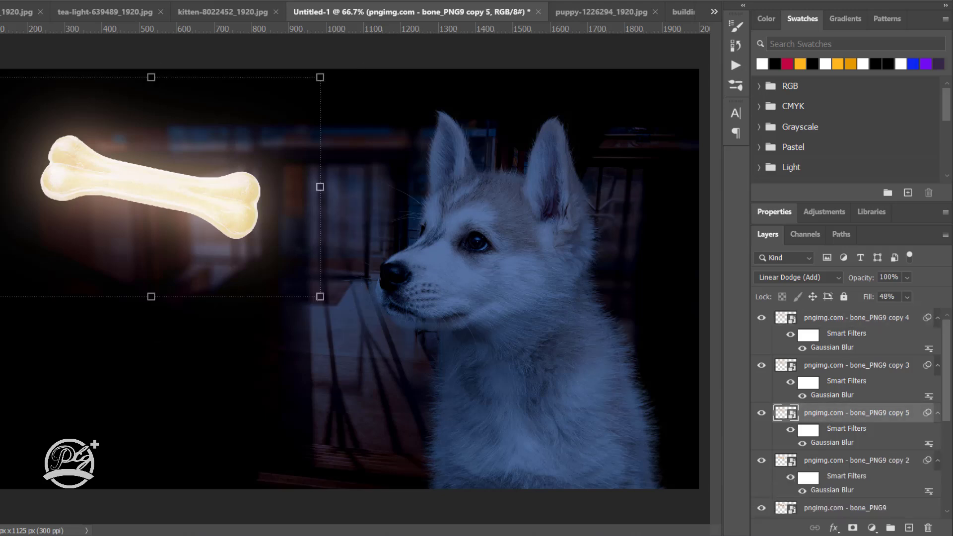
{"action": "key", "text": "ctrl+alt+f"}
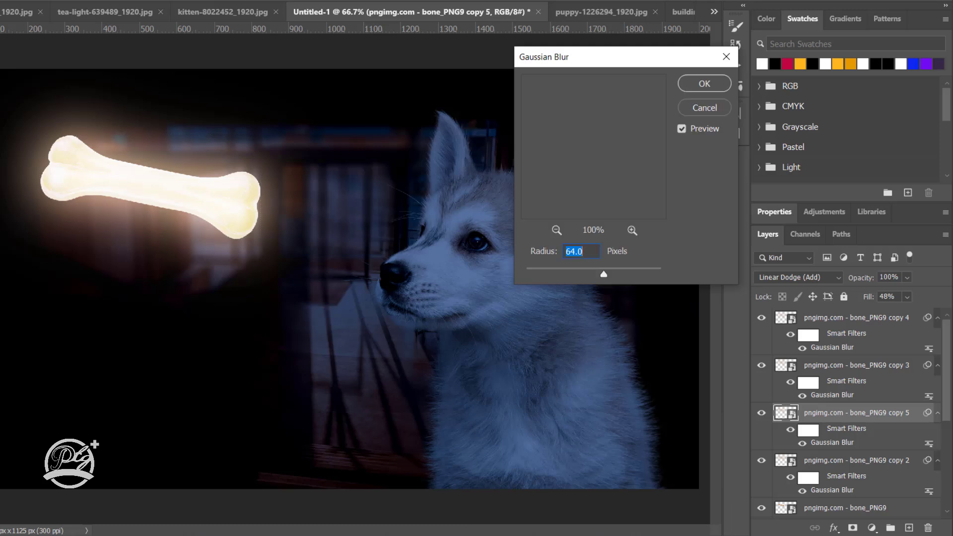
{"action": "left_click_drag", "start_coordinate": [562, 274], "coordinate": [590, 273]}
{"action": "left_click", "coordinate": [704, 84]}
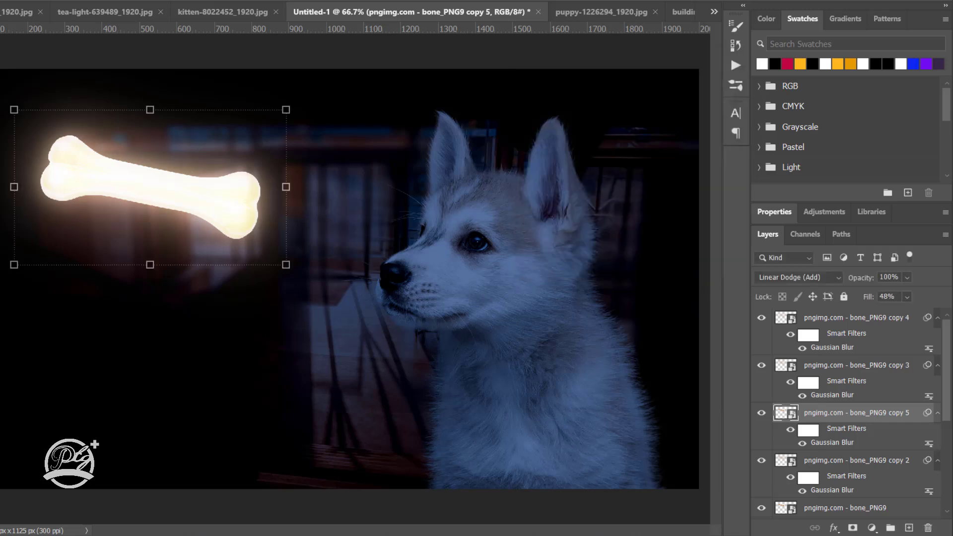
Group the four bone layers into a group named 'bone glow'.
{"action": "key", "text": "alt+bracketright"}
{"action": "key", "text": "alt+bracketright"}
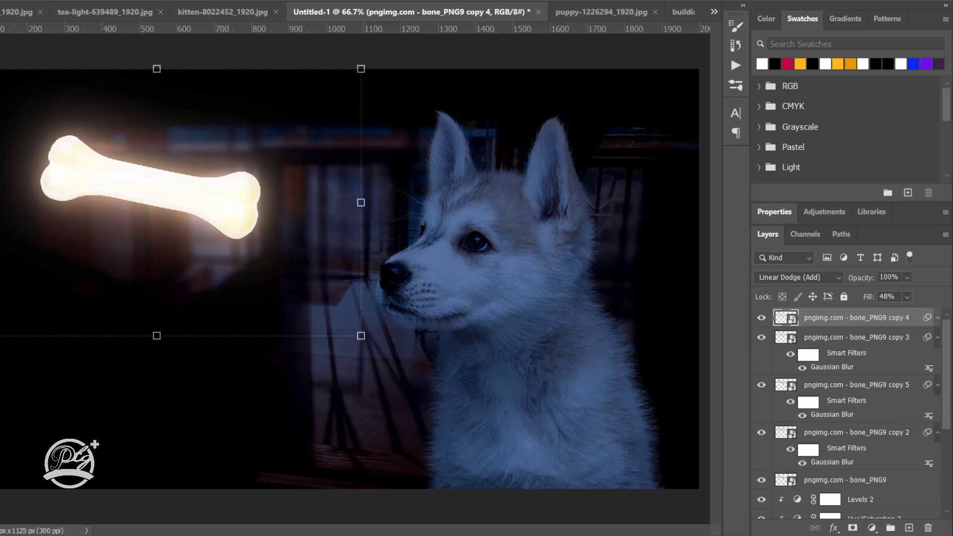
{"action": "scroll", "coordinate": [849, 412], "scroll_direction": "down", "scroll_amount": 3}
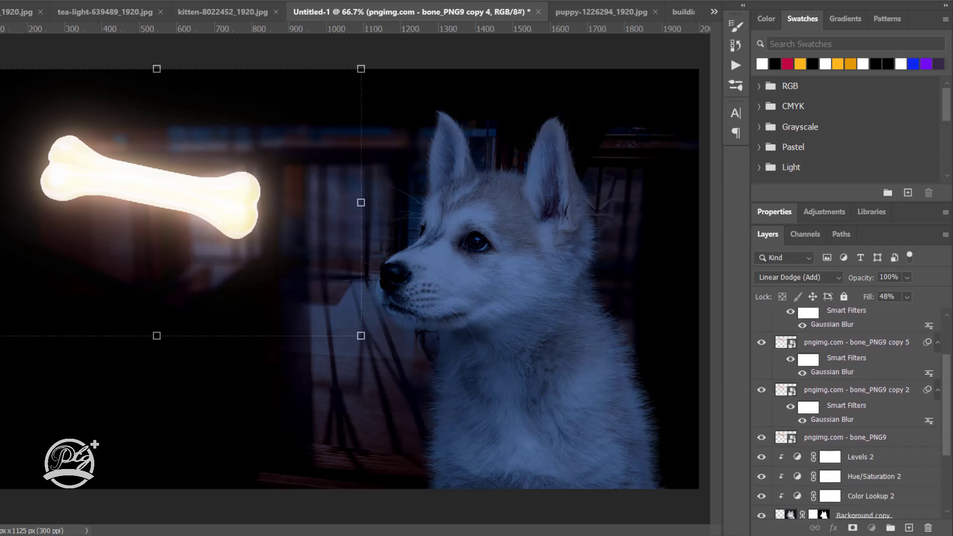
{"action": "key", "text": "alt+shift+bracketleft"}
{"action": "key", "text": "alt+shift+bracketleft"}
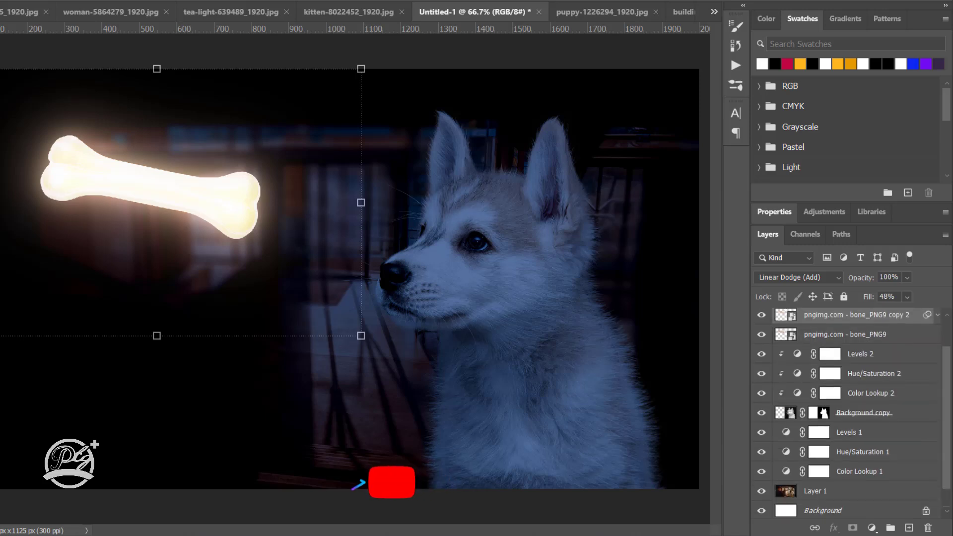
{"action": "scroll", "coordinate": [848, 397], "scroll_direction": "up", "scroll_amount": 2}
{"action": "key", "text": "alt+shift+bracketleft"}
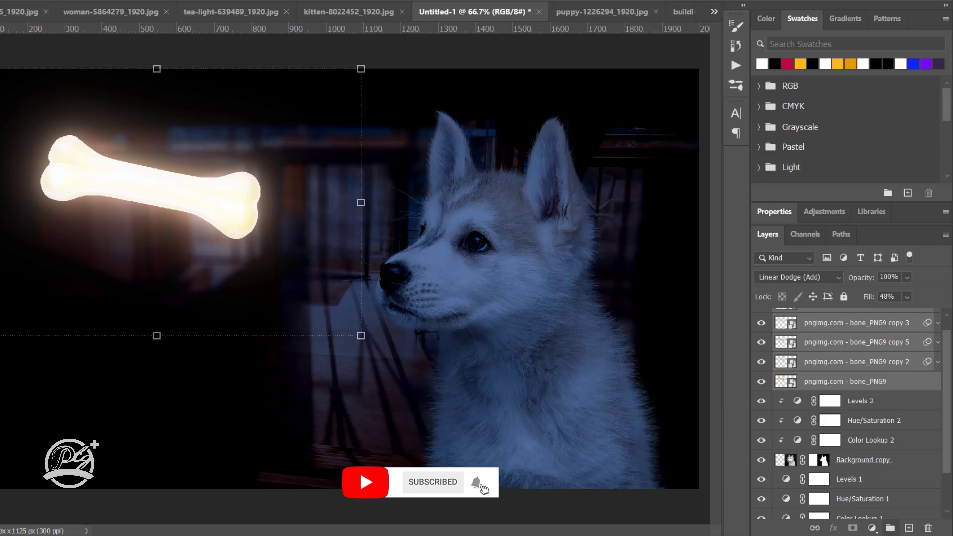
{"action": "key", "text": "ctrl+g"}
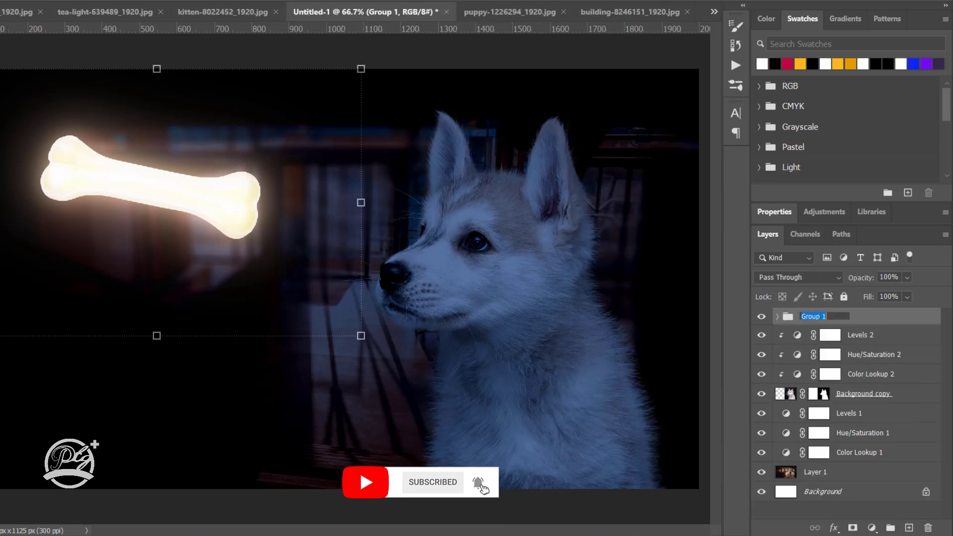
{"action": "type", "text": "bone g"}
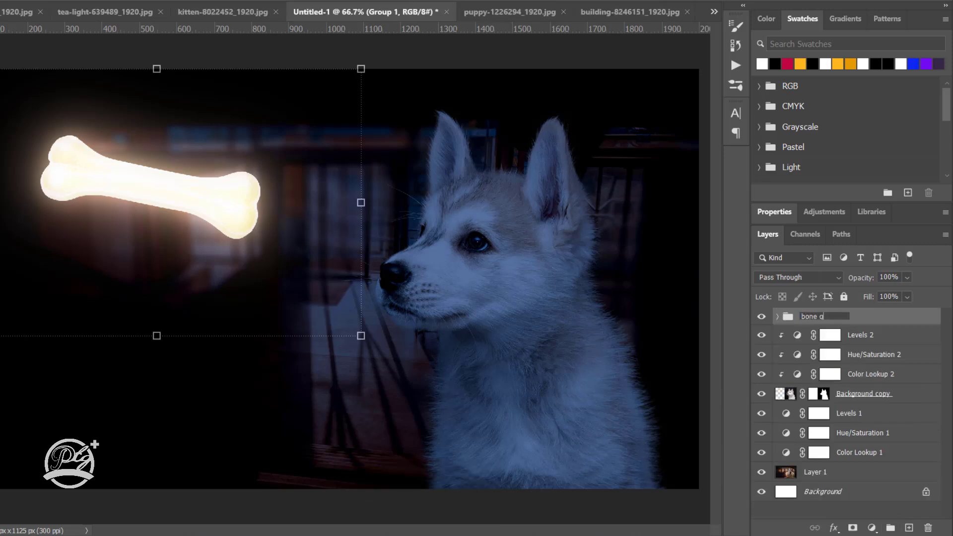
{"action": "type", "text": "low"}
{"action": "key", "text": "Return"}
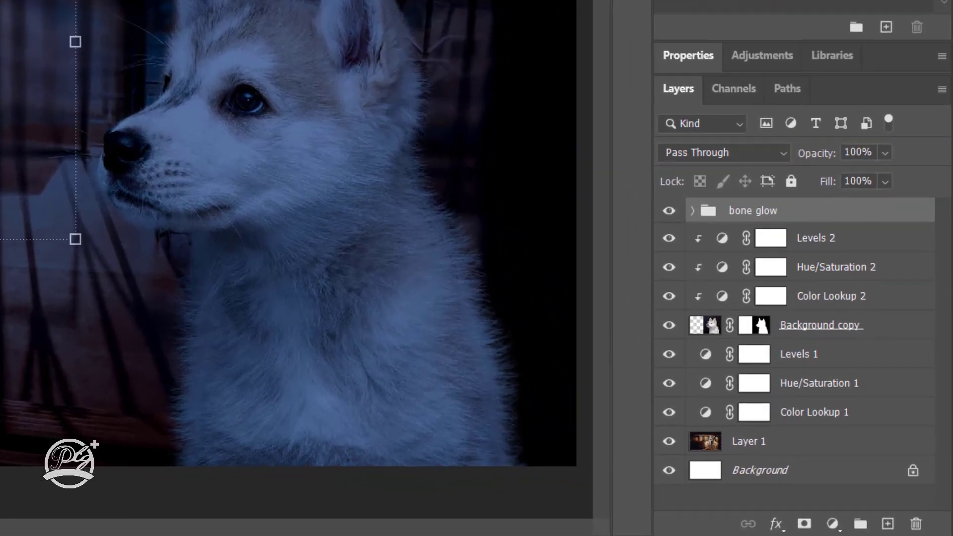
Add a Hue/Saturation layer clipped to the bone glow group, shifting hue toward pink.
{"action": "left_click", "coordinate": [832, 523]}
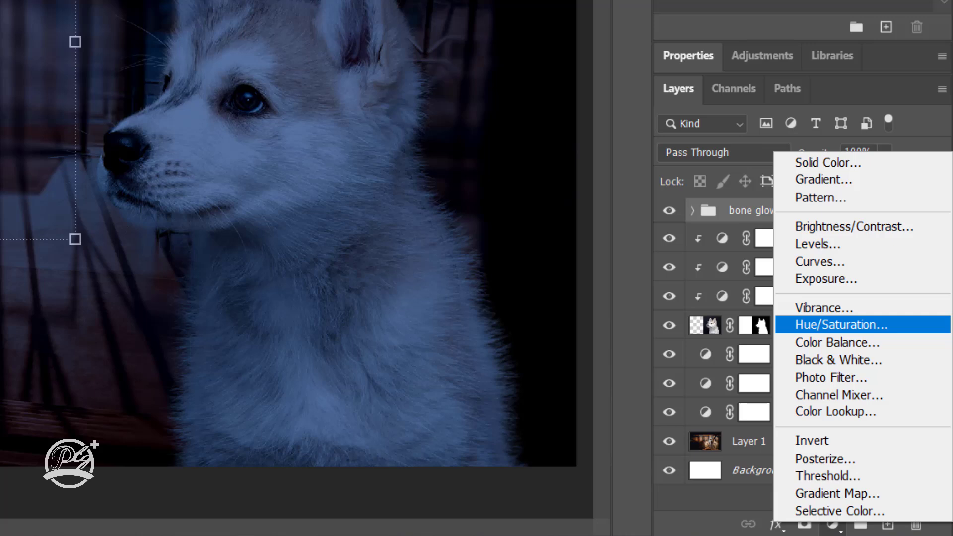
{"action": "left_click", "coordinate": [841, 324]}
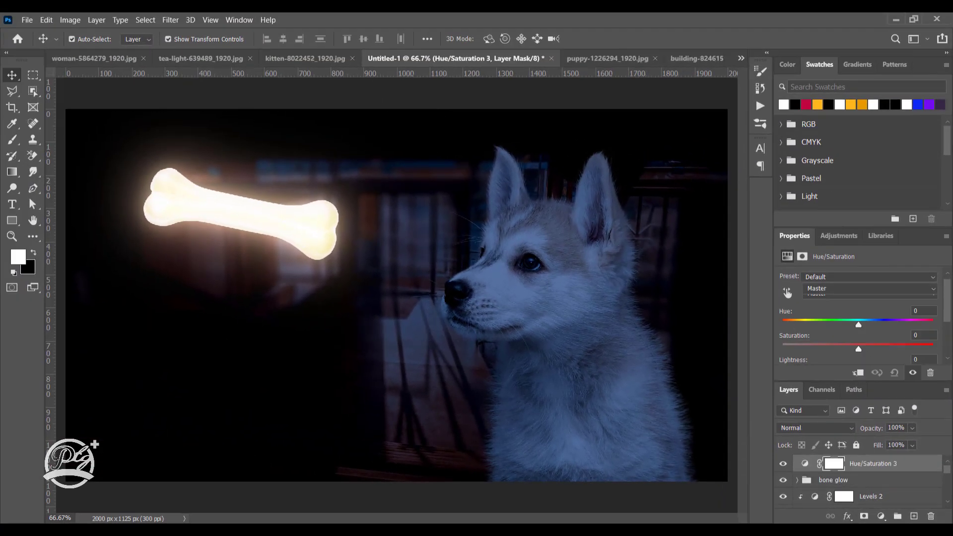
{"action": "key", "text": "ctrl+alt+g"}
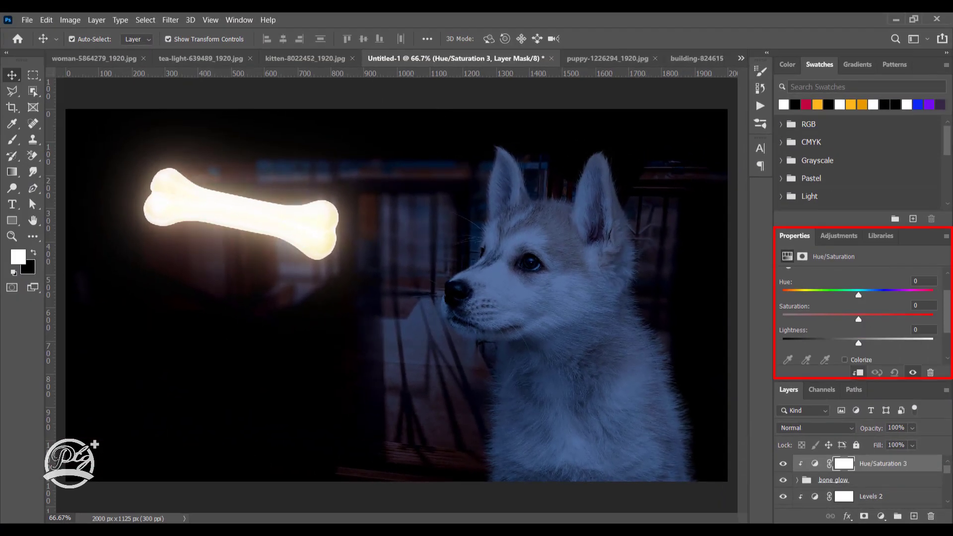
{"action": "left_click_drag", "start_coordinate": [857, 295], "coordinate": [802, 295]}
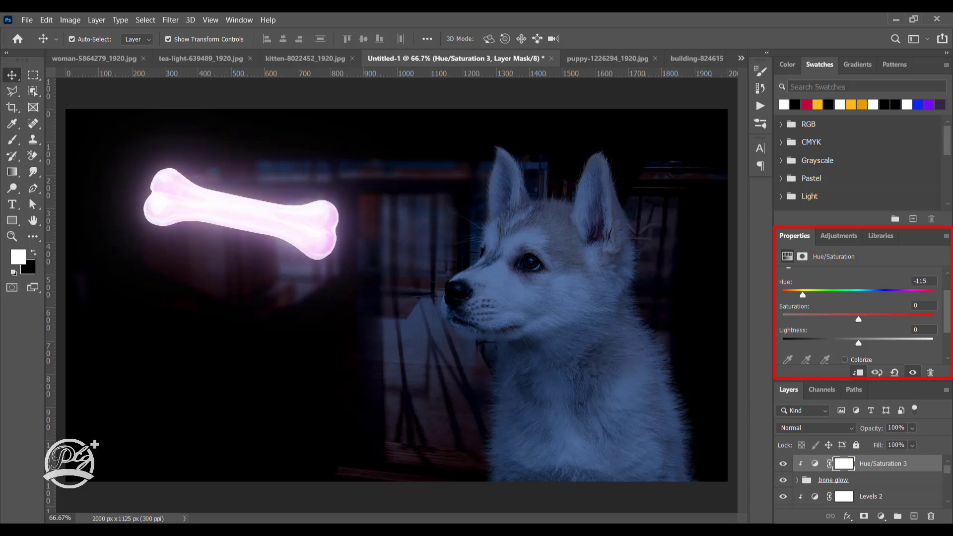
{"action": "left_click_drag", "start_coordinate": [802, 295], "coordinate": [800, 295]}
{"action": "left_click_drag", "start_coordinate": [859, 319], "coordinate": [933, 319]}
{"action": "scroll", "coordinate": [859, 312], "scroll_direction": "down", "scroll_amount": 1}
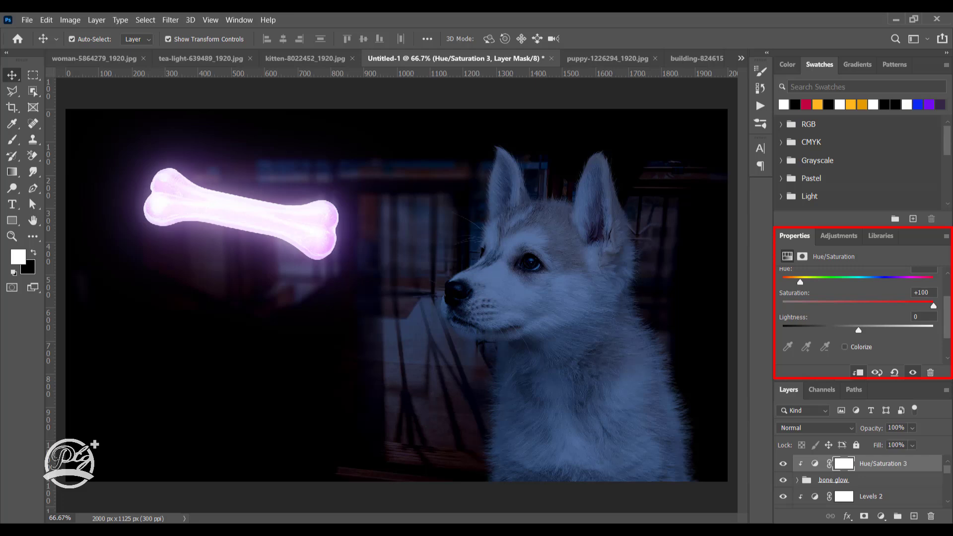
{"action": "scroll", "coordinate": [858, 307], "scroll_direction": "down", "scroll_amount": 3}
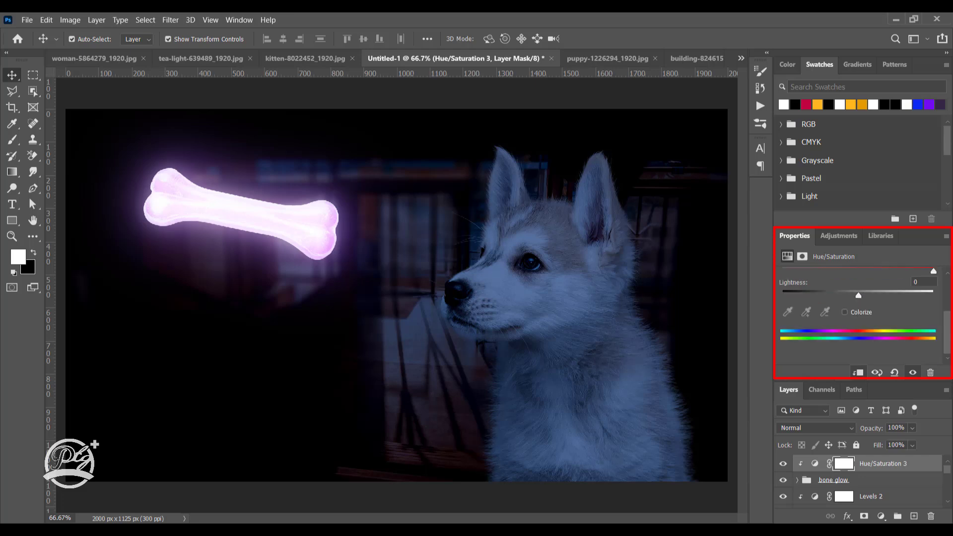
Turn on Colorize with Saturation 100, fine-tune the red hue and set Lightness +5.
{"action": "left_click", "coordinate": [844, 312]}
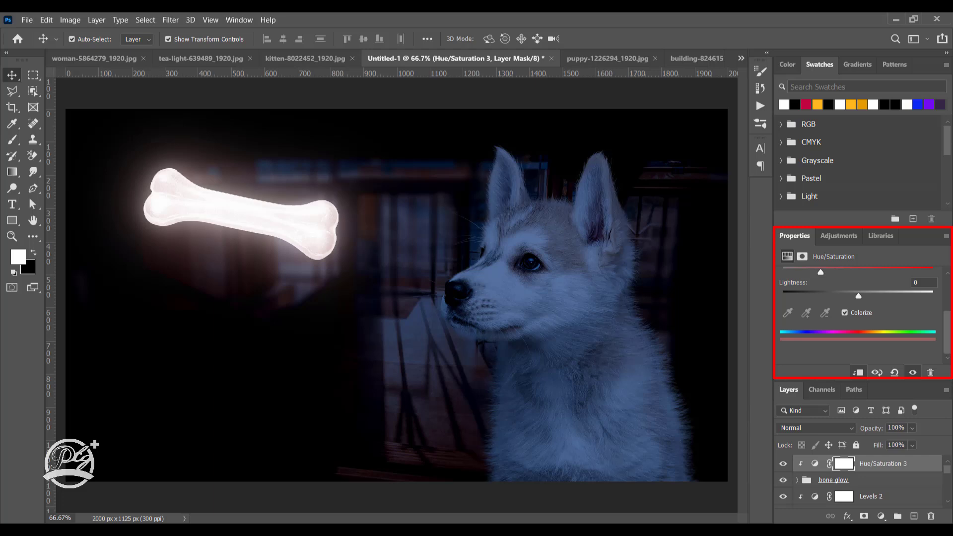
{"action": "scroll", "coordinate": [858, 312], "scroll_direction": "up", "scroll_amount": 4}
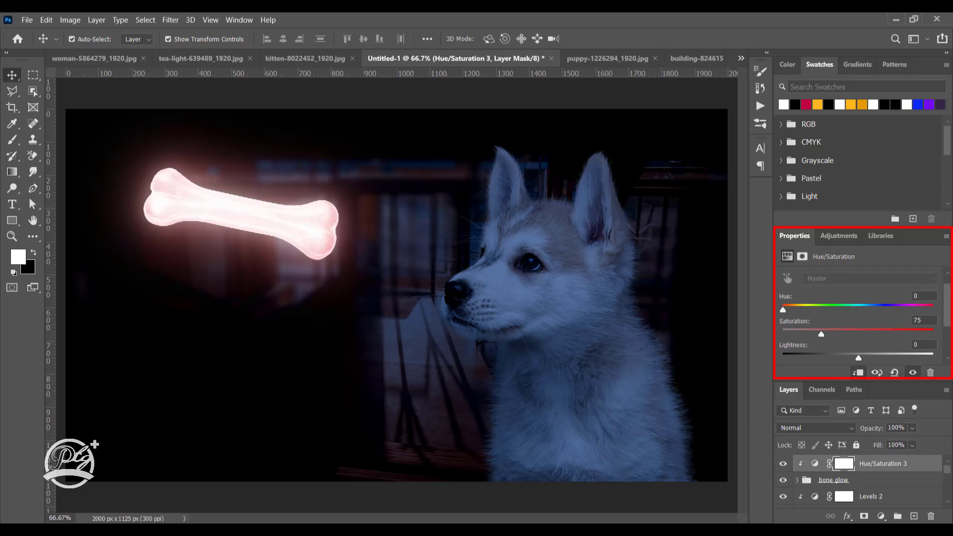
{"action": "left_click_drag", "start_coordinate": [820, 333], "coordinate": [933, 334]}
{"action": "left_click_drag", "start_coordinate": [783, 309], "coordinate": [787, 309]}
{"action": "scroll", "coordinate": [858, 318], "scroll_direction": "down", "scroll_amount": 1}
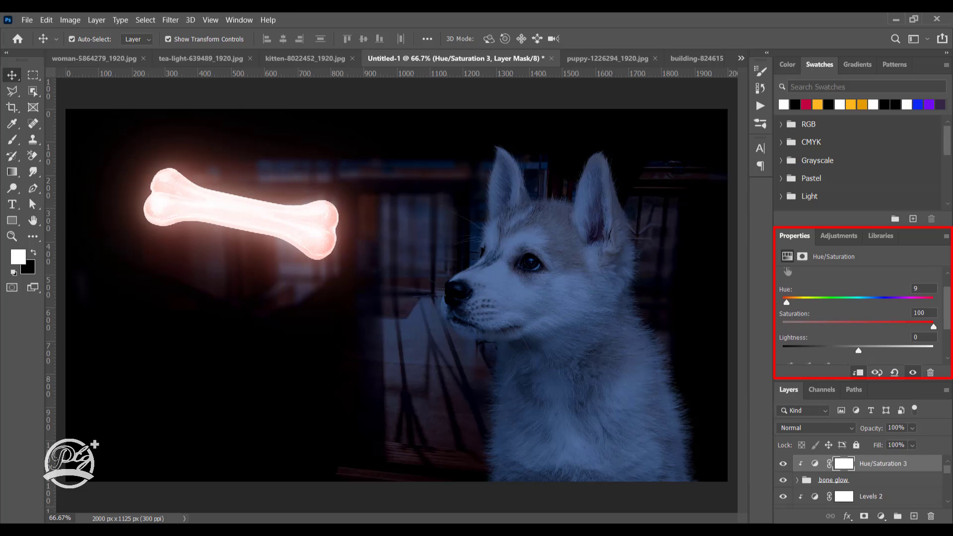
{"action": "left_click_drag", "start_coordinate": [857, 350], "coordinate": [856, 350]}
{"action": "mouse_move", "coordinate": [785, 301]}
{"action": "left_mouse_down"}
{"action": "mouse_move", "coordinate": [880, 301]}
{"action": "mouse_move", "coordinate": [782, 302]}
{"action": "left_mouse_up"}
{"action": "left_click_drag", "start_coordinate": [857, 351], "coordinate": [860, 351]}
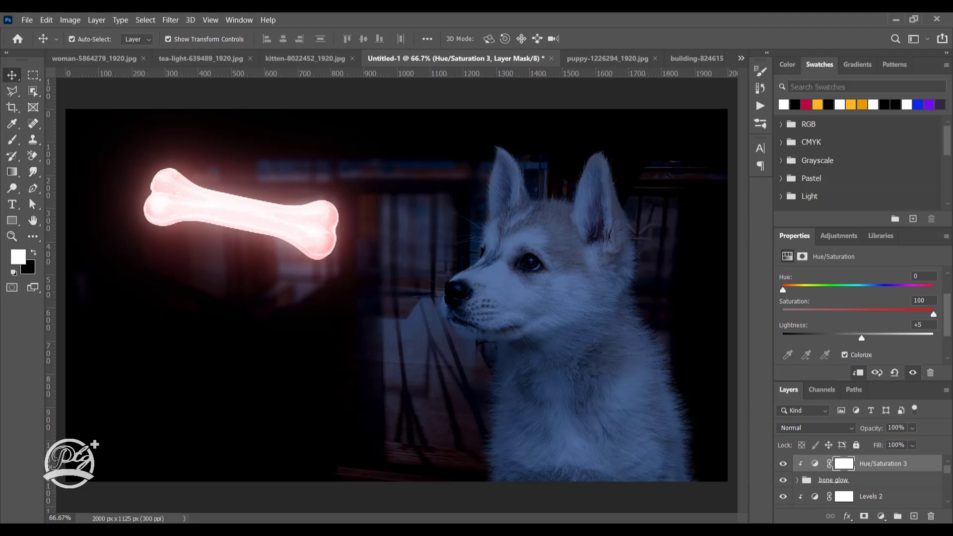
{"action": "double_click", "coordinate": [794, 236]}
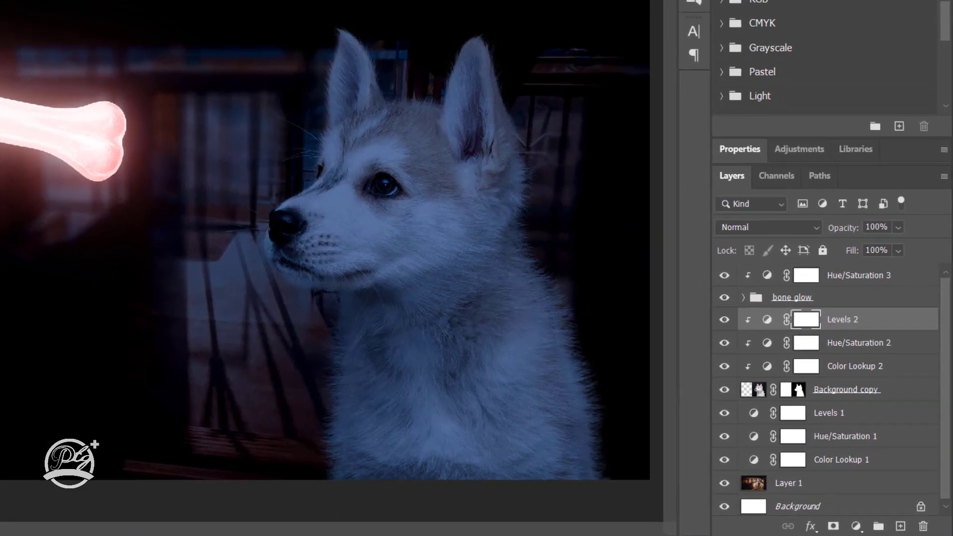
Group the puppy layers and add a colorized Hue/Saturation layer clipped to the puppy.
{"action": "key", "text": "alt+shift+bracketleft"}
{"action": "key", "text": "alt+shift+bracketleft"}
{"action": "key", "text": "alt+shift+bracketleft"}
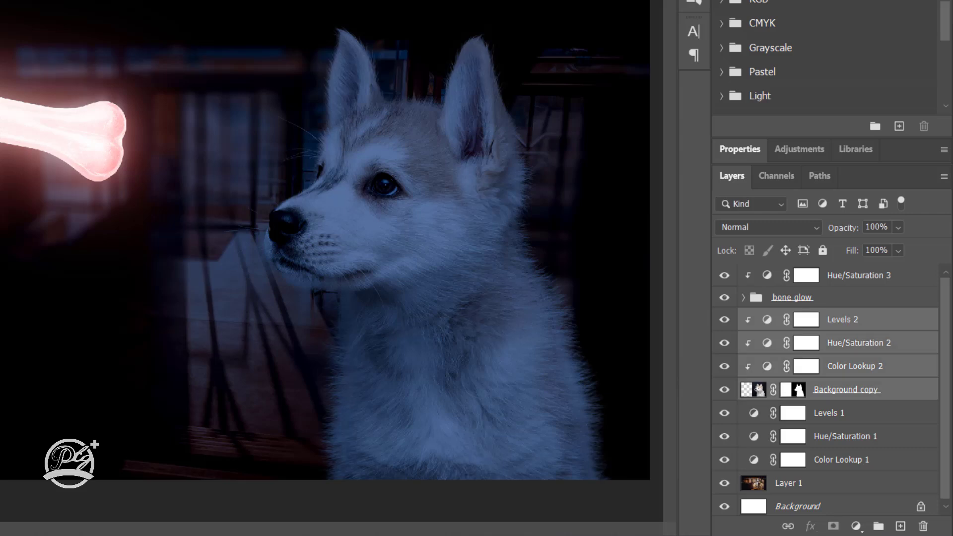
{"action": "key", "text": "ctrl+g"}
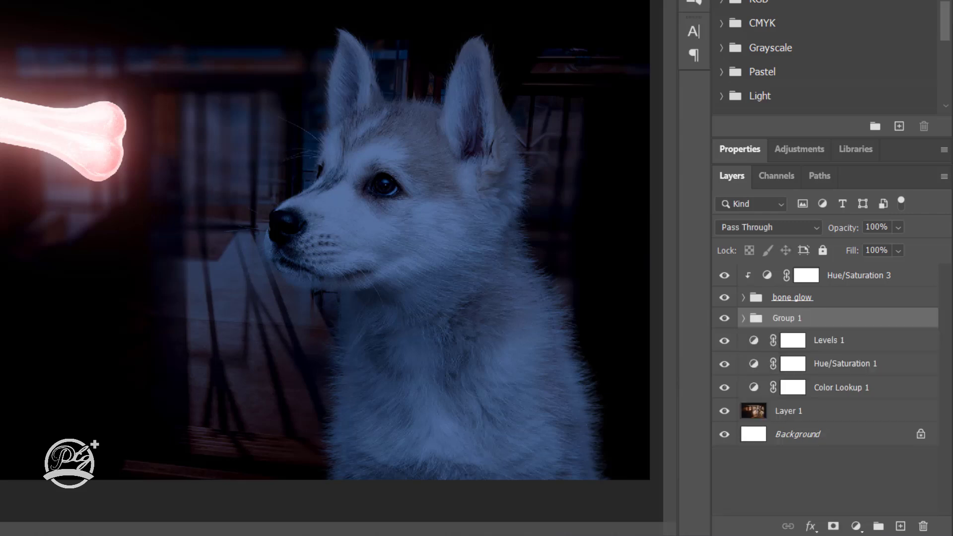
{"action": "left_click", "coordinate": [855, 526]}
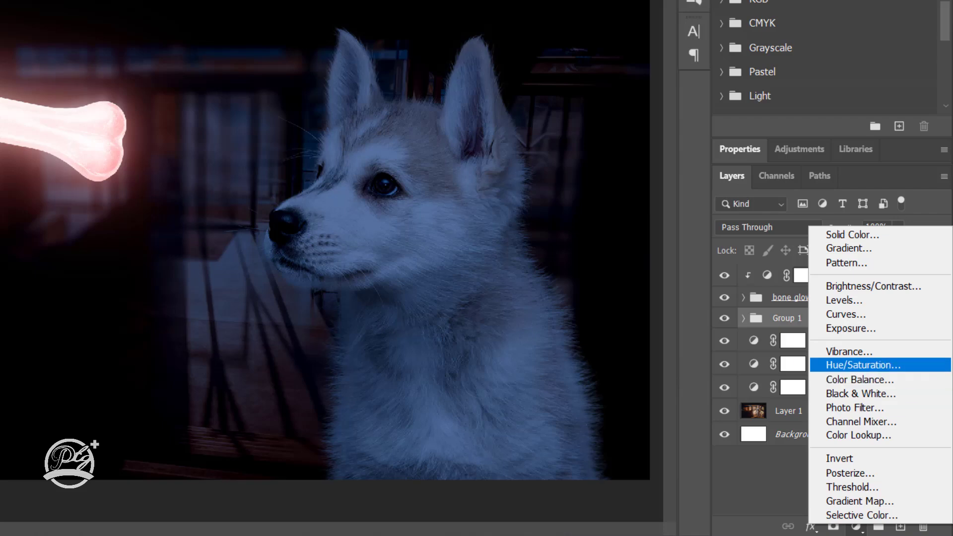
{"action": "left_click", "coordinate": [863, 364]}
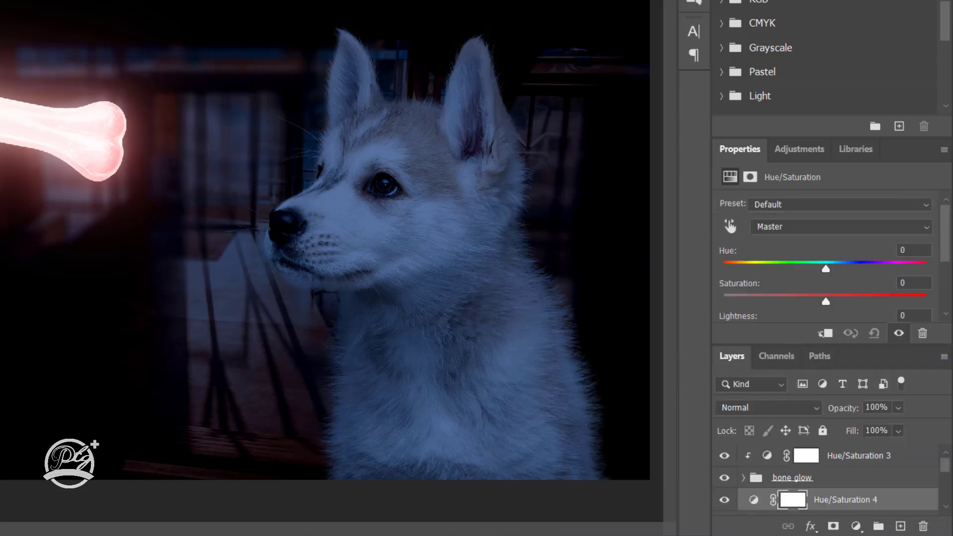
{"action": "scroll", "coordinate": [823, 258], "scroll_direction": "down", "scroll_amount": 3}
{"action": "left_click", "coordinate": [806, 279]}
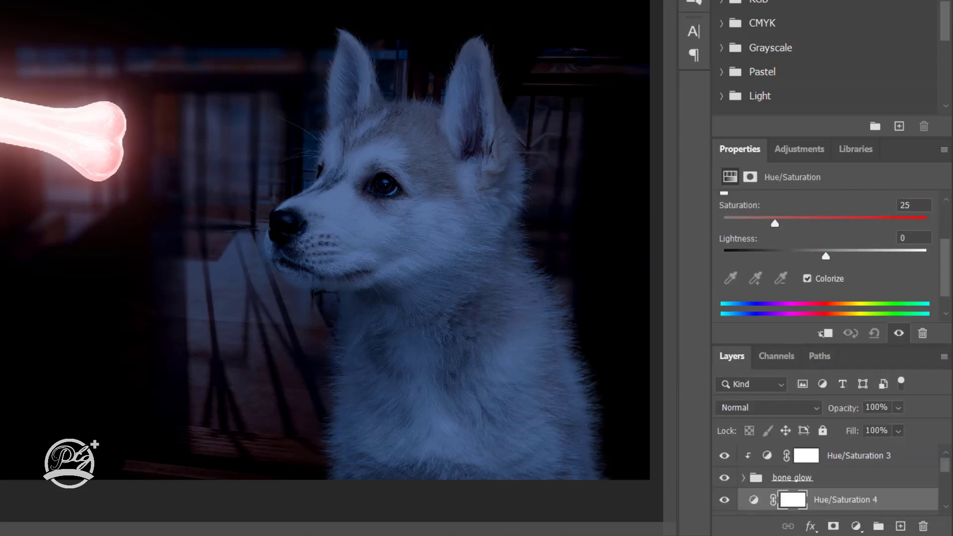
{"action": "left_click", "coordinate": [825, 332]}
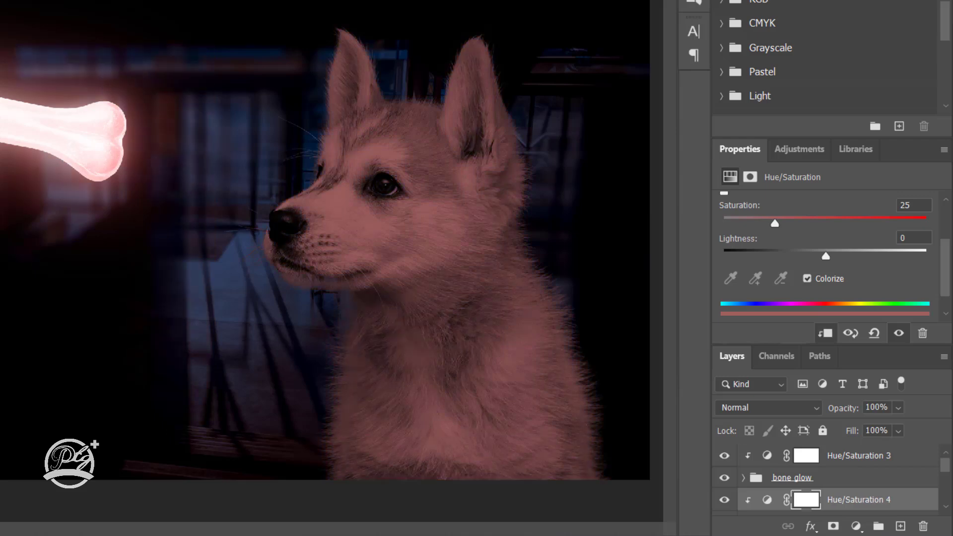
{"action": "scroll", "coordinate": [824, 258], "scroll_direction": "up", "scroll_amount": 2}
Set the puppy tint to Saturation 100 and shift its hue to orange, 28.
{"action": "left_click_drag", "start_coordinate": [775, 254], "coordinate": [926, 255]}
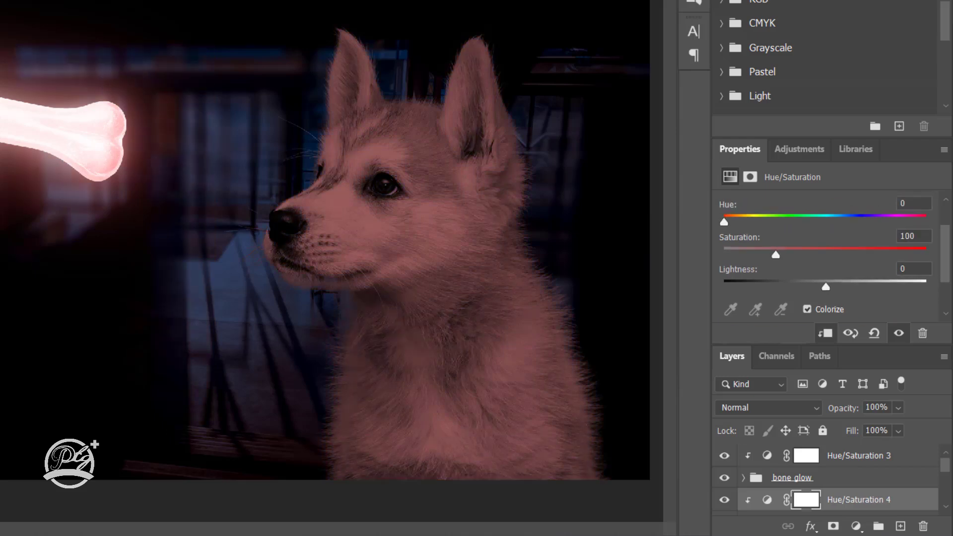
{"action": "mouse_move", "coordinate": [825, 286]}
{"action": "left_mouse_down"}
{"action": "mouse_move", "coordinate": [844, 287]}
{"action": "mouse_move", "coordinate": [833, 287]}
{"action": "left_mouse_up"}
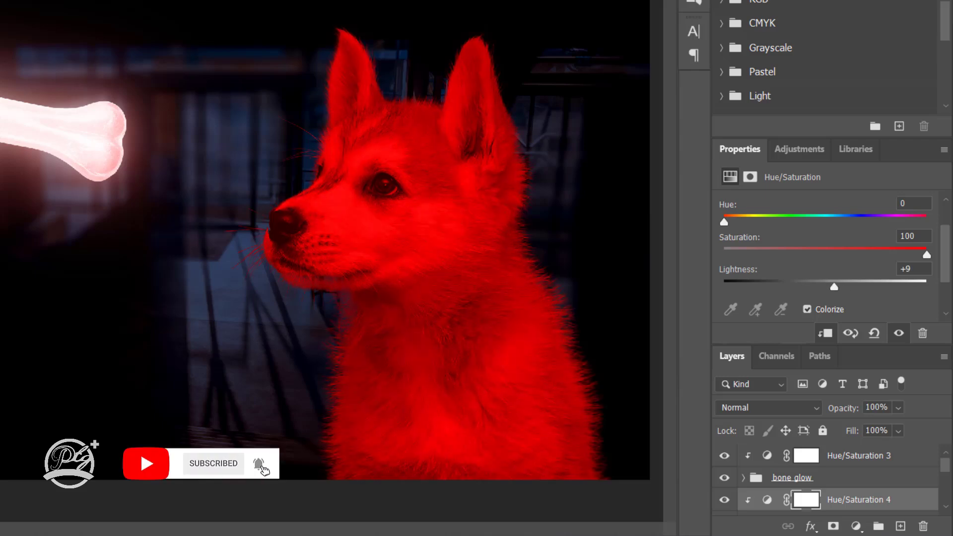
{"action": "scroll", "coordinate": [824, 257], "scroll_direction": "down", "scroll_amount": 2}
{"action": "scroll", "coordinate": [823, 258], "scroll_direction": "up", "scroll_amount": 2}
{"action": "scroll", "coordinate": [823, 258], "scroll_direction": "up", "scroll_amount": 1}
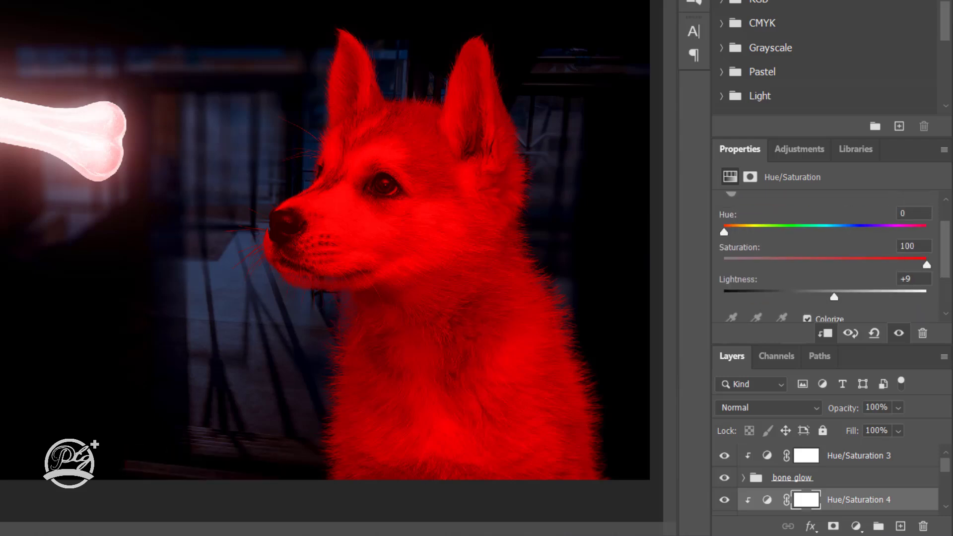
{"action": "left_click_drag", "start_coordinate": [723, 232], "coordinate": [739, 231]}
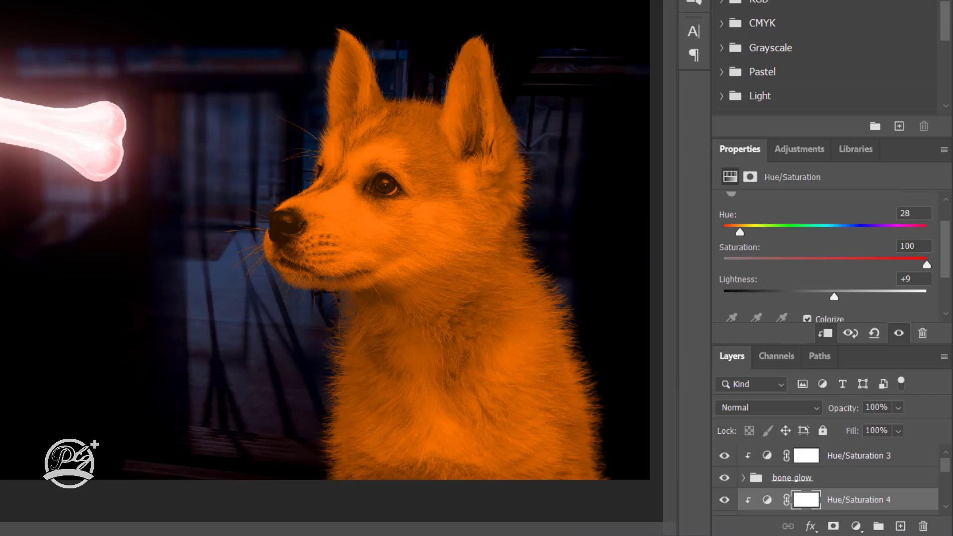
{"action": "scroll", "coordinate": [824, 258], "scroll_direction": "up", "scroll_amount": 1}
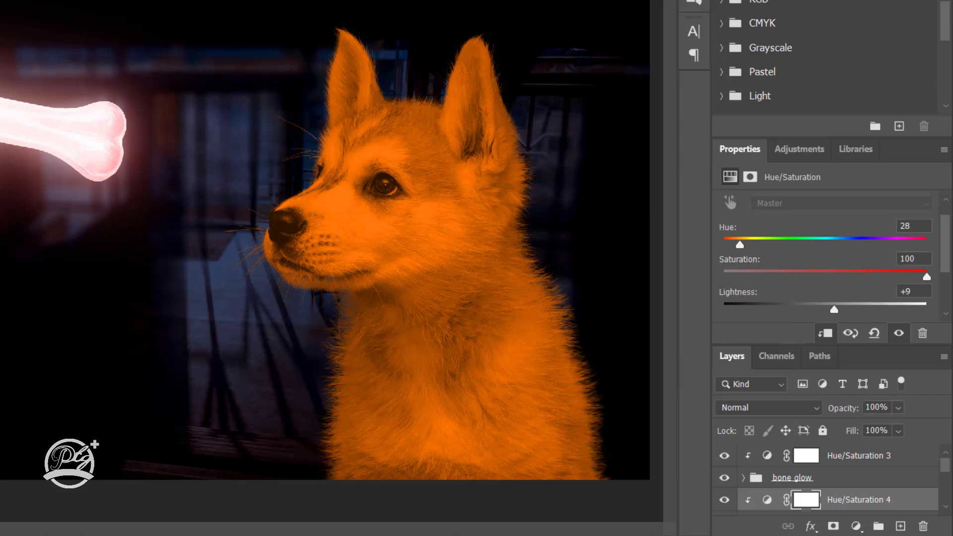
Set the bone glow's Hue/Saturation 3 hue to 28.
{"action": "key", "text": "alt+bracketright"}
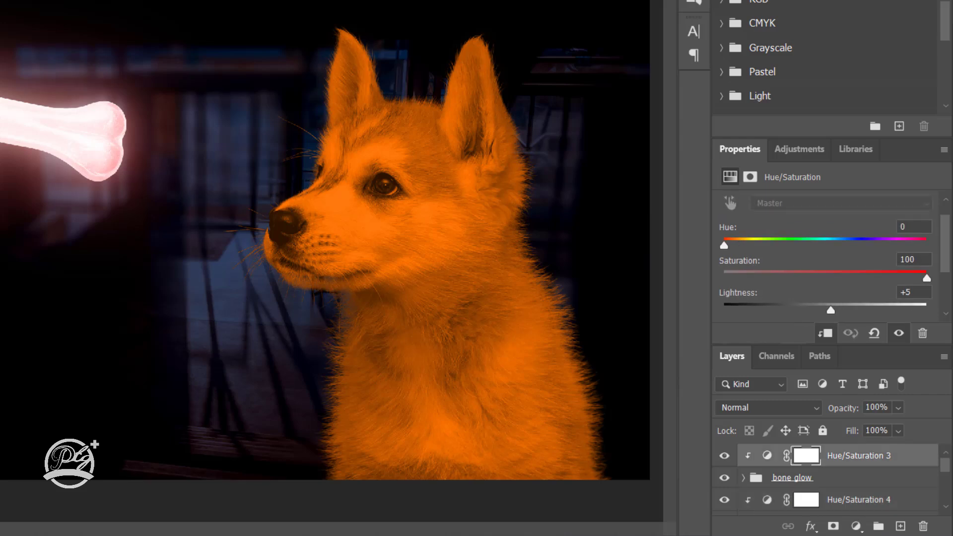
{"action": "type", "text": "28"}
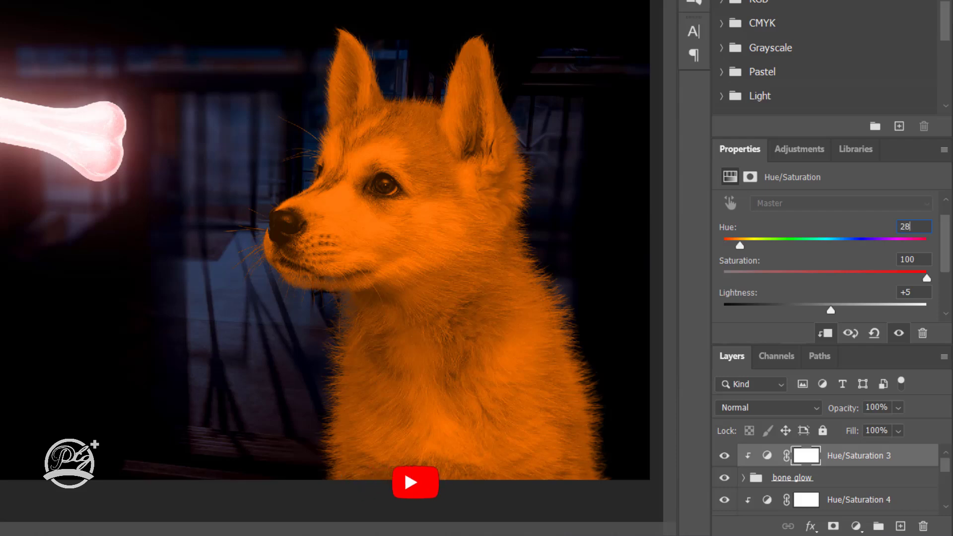
{"action": "scroll", "coordinate": [823, 258], "scroll_direction": "down", "scroll_amount": 1}
{"action": "scroll", "coordinate": [824, 258], "scroll_direction": "down", "scroll_amount": 1}
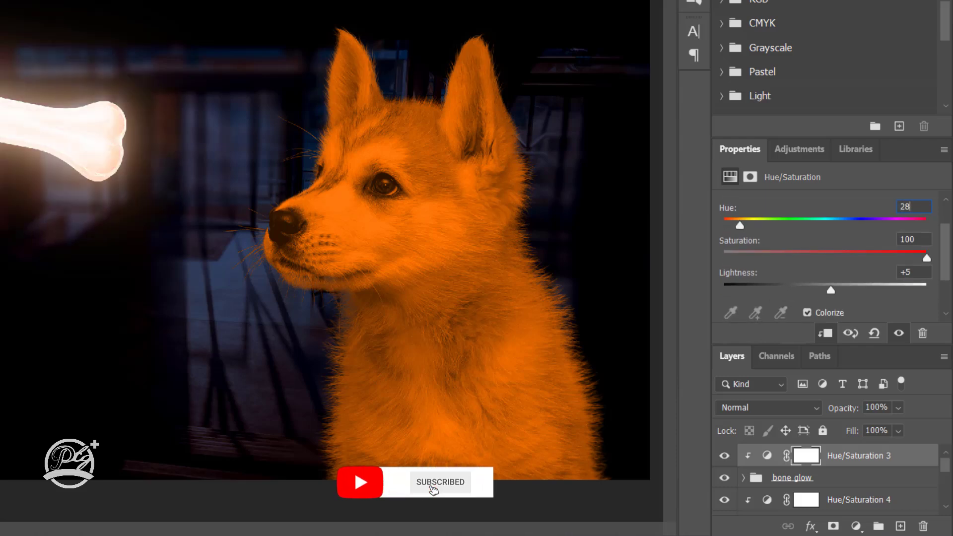
{"action": "scroll", "coordinate": [824, 258], "scroll_direction": "down", "scroll_amount": 1}
{"action": "scroll", "coordinate": [824, 258], "scroll_direction": "down", "scroll_amount": 2}
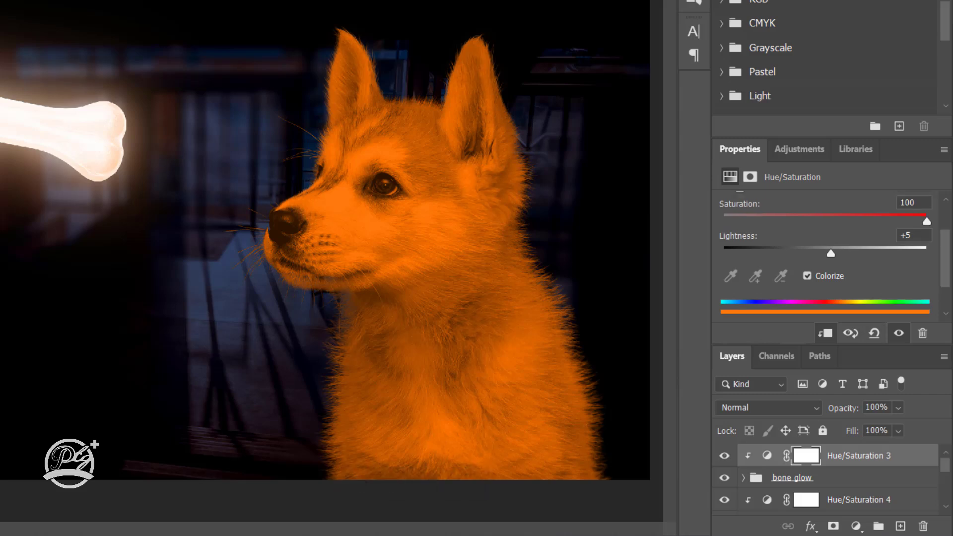
{"action": "scroll", "coordinate": [823, 248], "scroll_direction": "up", "scroll_amount": 2}
{"action": "scroll", "coordinate": [824, 248], "scroll_direction": "down", "scroll_amount": 1}
{"action": "scroll", "coordinate": [823, 248], "scroll_direction": "down", "scroll_amount": 1}
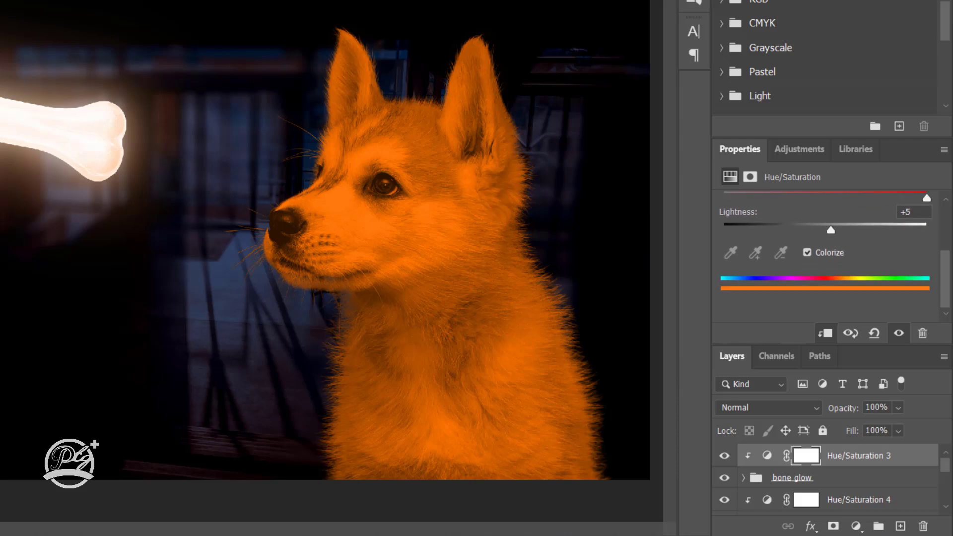
Set the puppy tint's Lightness to 5 on Hue/Saturation 4.
{"action": "left_click", "coordinate": [806, 499]}
{"action": "scroll", "coordinate": [823, 258], "scroll_direction": "down", "scroll_amount": 2}
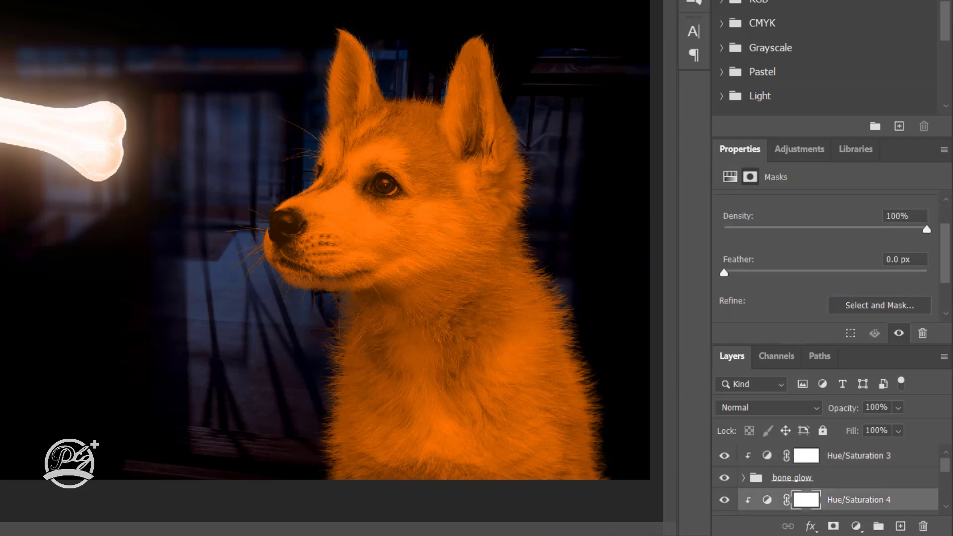
{"action": "scroll", "coordinate": [823, 258], "scroll_direction": "down", "scroll_amount": 1}
{"action": "left_click", "coordinate": [766, 499]}
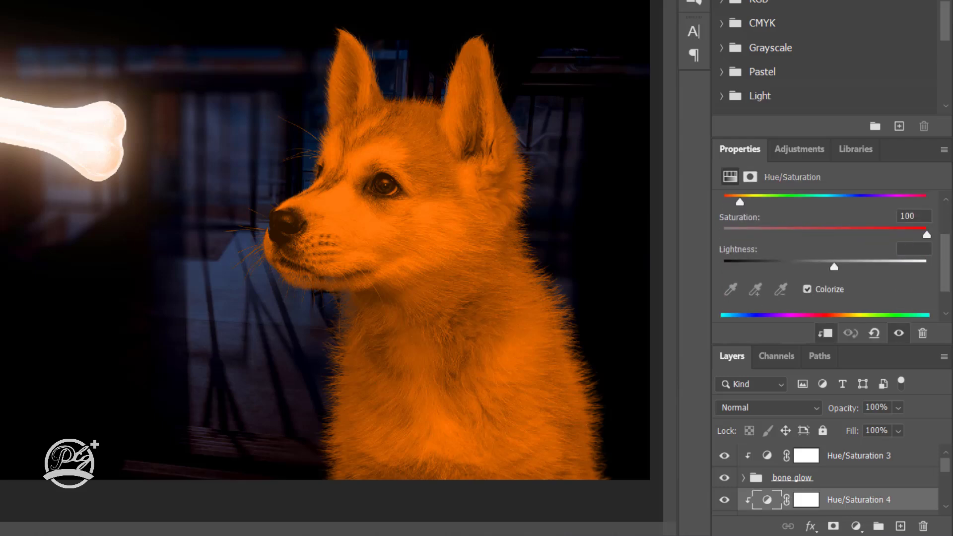
{"action": "left_click", "coordinate": [906, 248]}
{"action": "type", "text": "5"}
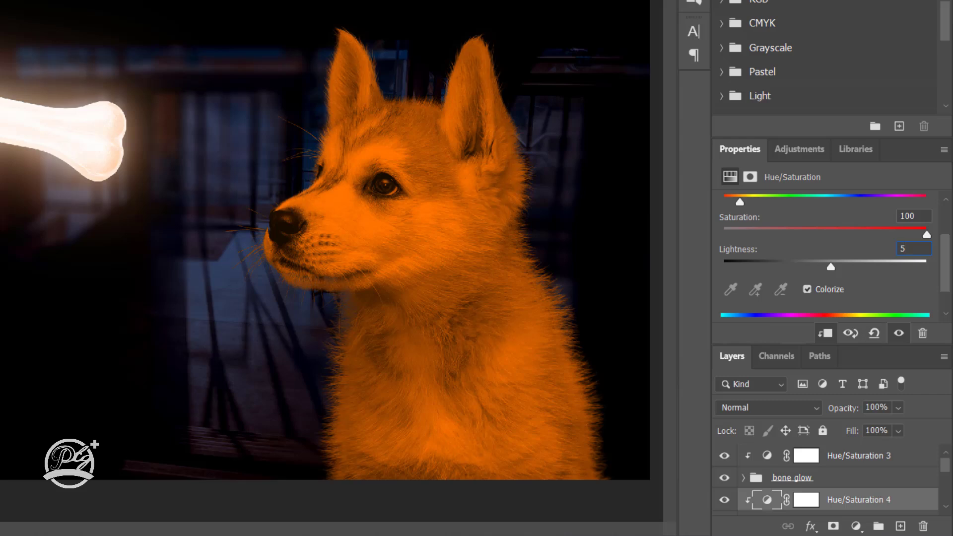
{"action": "scroll", "coordinate": [834, 253], "scroll_direction": "down", "scroll_amount": 2}
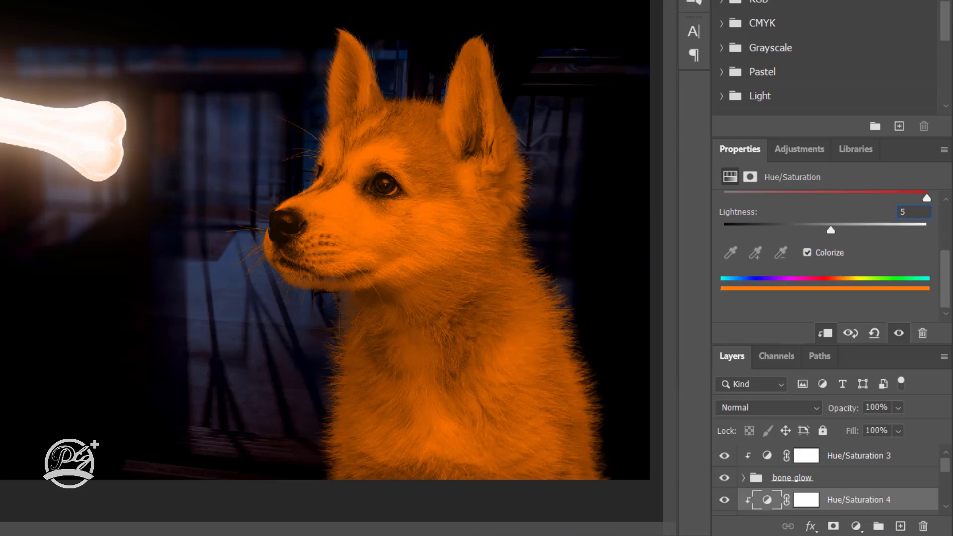
{"action": "scroll", "coordinate": [823, 476], "scroll_direction": "down", "scroll_amount": 3}
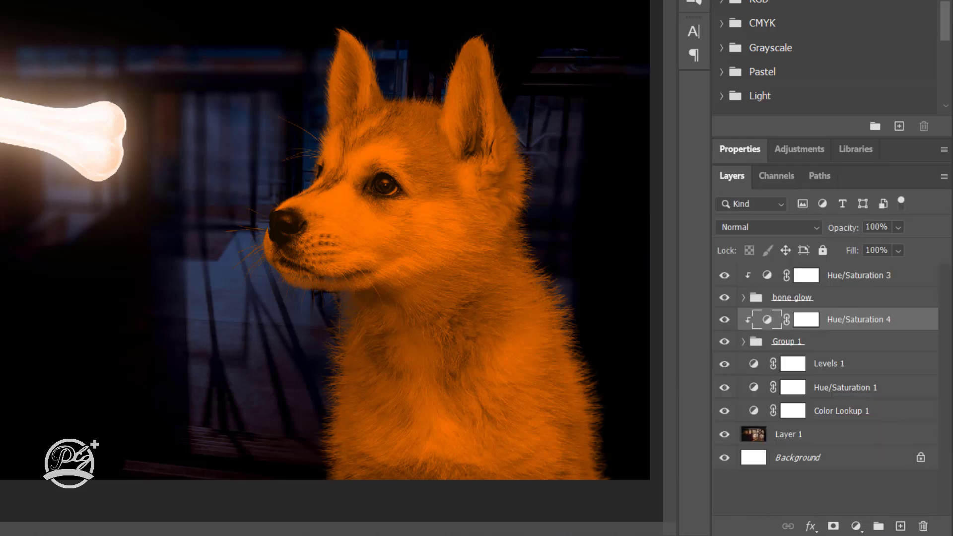
Duplicate the bone_PNG9 layer and move the original out of the bone glow group.
{"action": "left_click", "coordinate": [743, 297]}
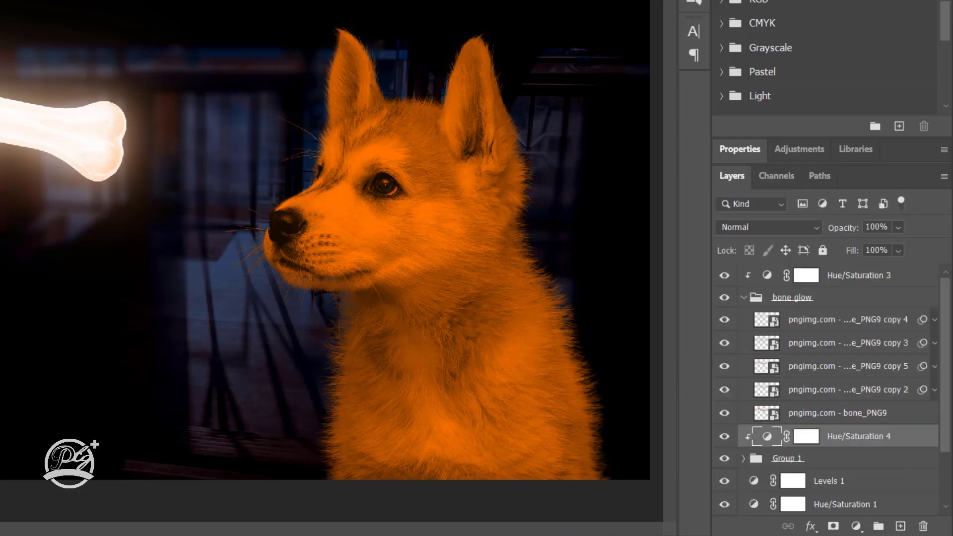
{"action": "key", "text": "alt+bracketright"}
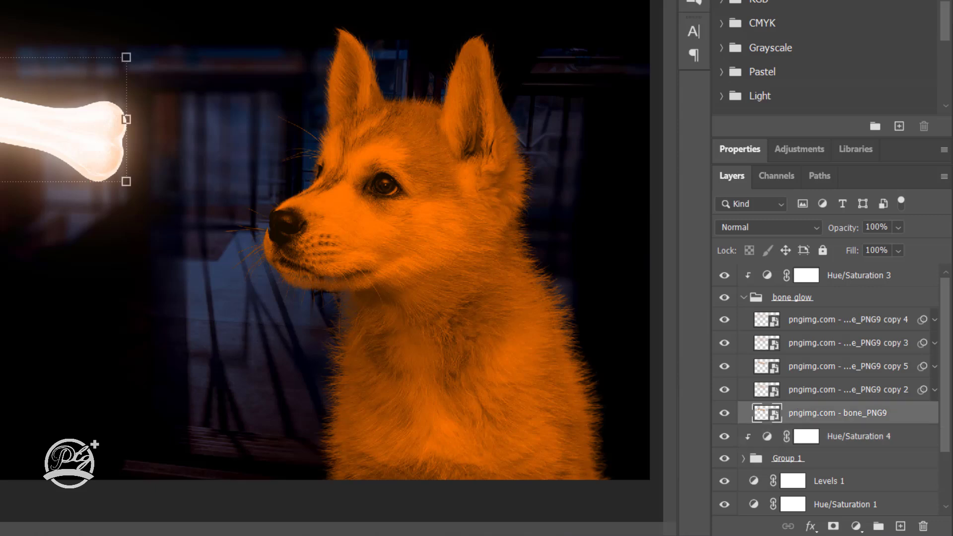
{"action": "key", "text": "ctrl+comma"}
{"action": "key", "text": "ctrl+comma"}
{"action": "key", "text": "ctrl+j"}
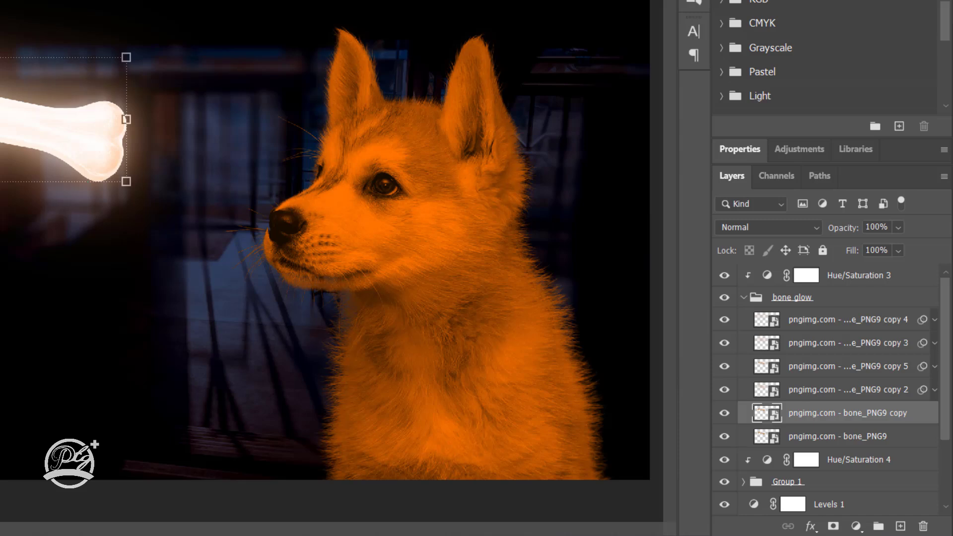
{"action": "key", "text": "alt+bracketleft"}
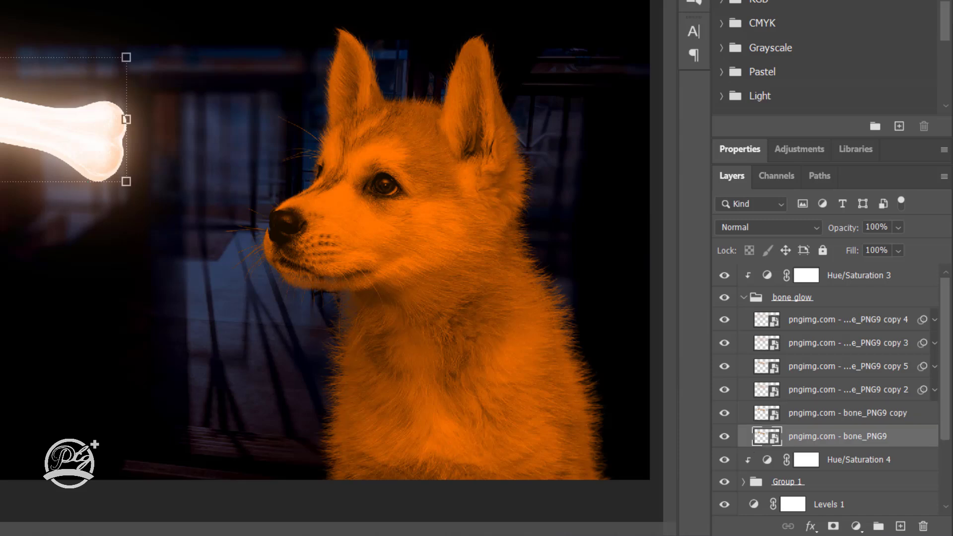
{"action": "key", "text": "ctrl+bracketleft"}
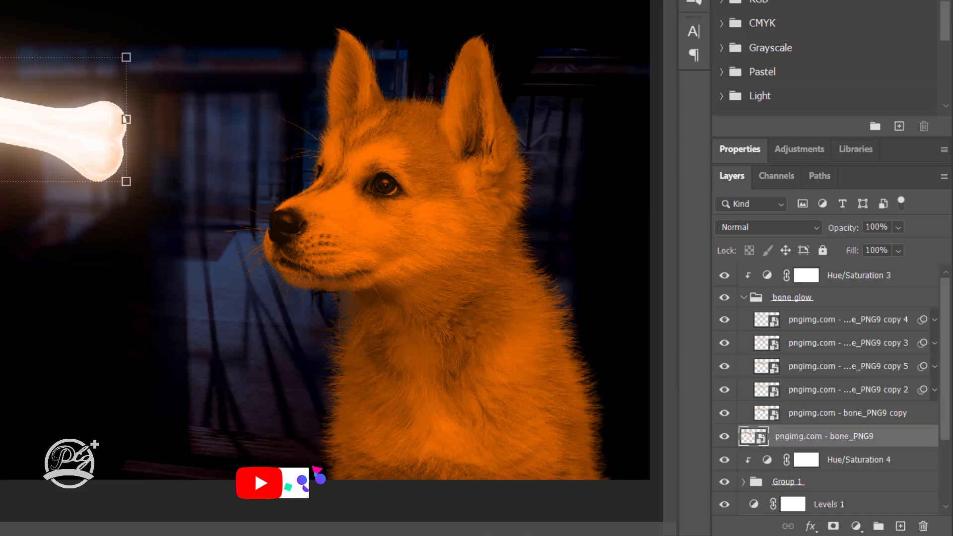
Set the bone_PNG9 copy to Linear Dodge (Add) at 31% fill.
{"action": "key", "text": "alt+bracketright"}
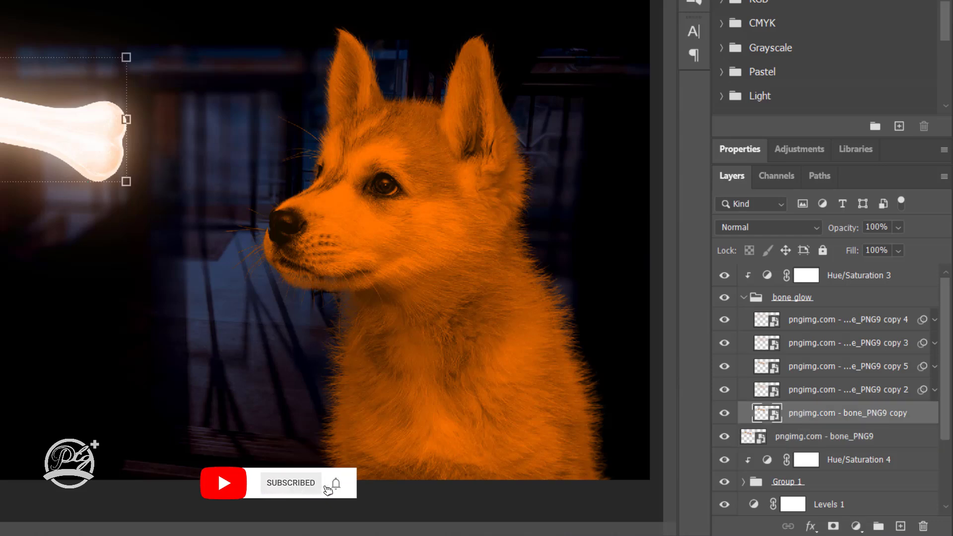
{"action": "key", "text": "alt+bracketright"}
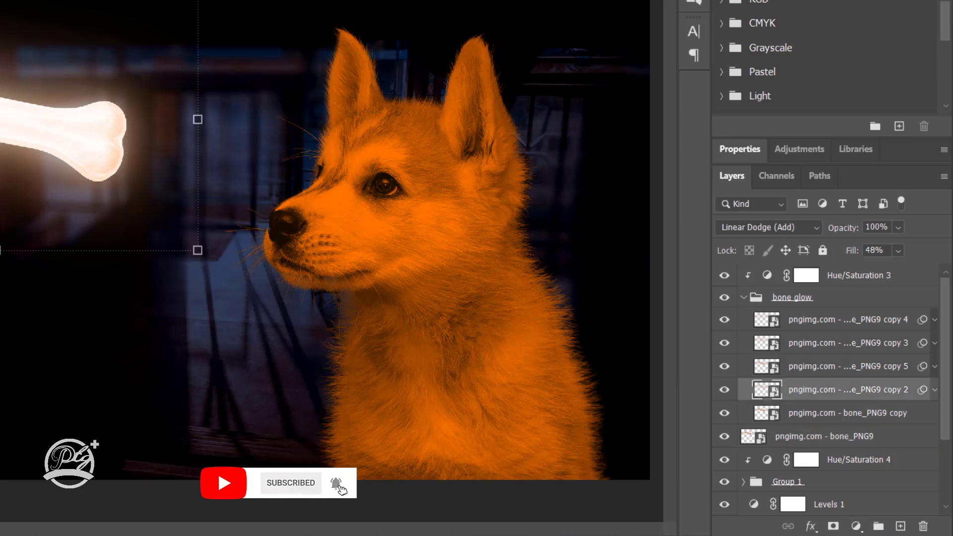
{"action": "key", "text": "alt+bracketleft"}
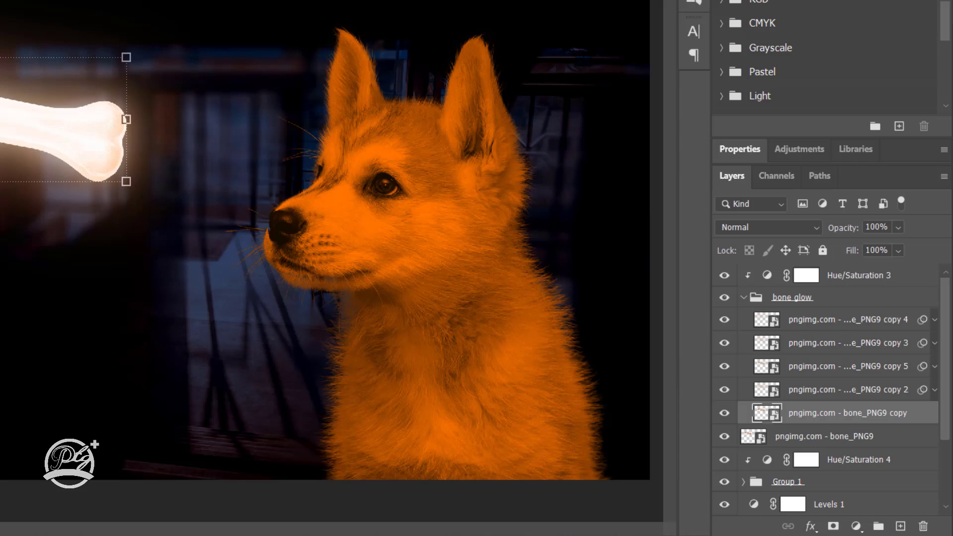
{"action": "left_click", "coordinate": [768, 226]}
{"action": "left_click", "coordinate": [759, 280]}
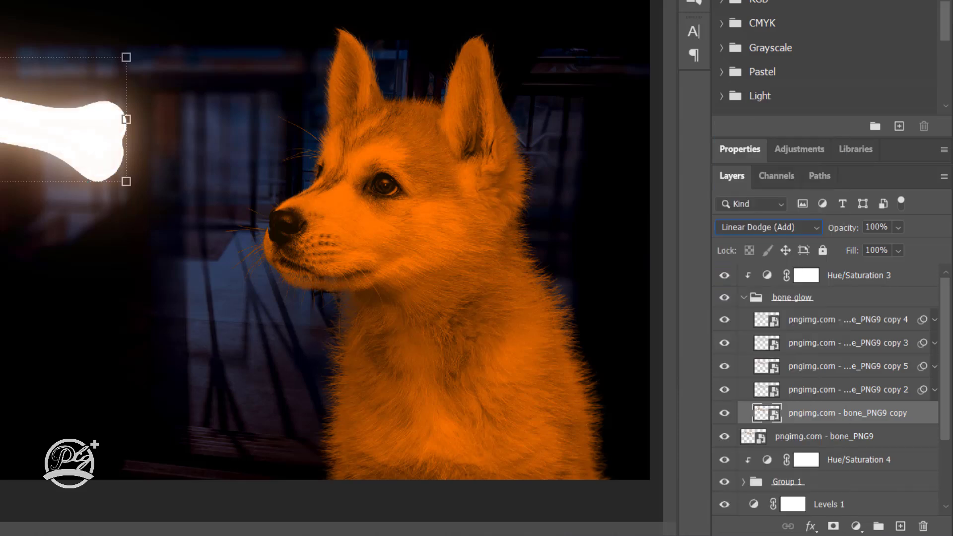
{"action": "type", "text": "31"}
{"action": "key", "text": "Return"}
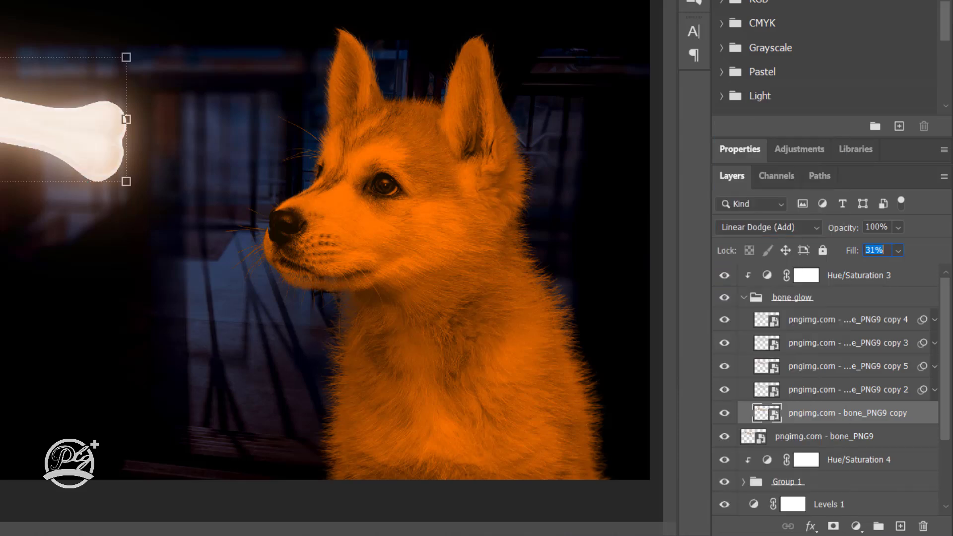
Lower the bone_PNG9 copy's fill to 22%, then to 15%.
{"action": "type", "text": "22"}
{"action": "key", "text": "Return"}
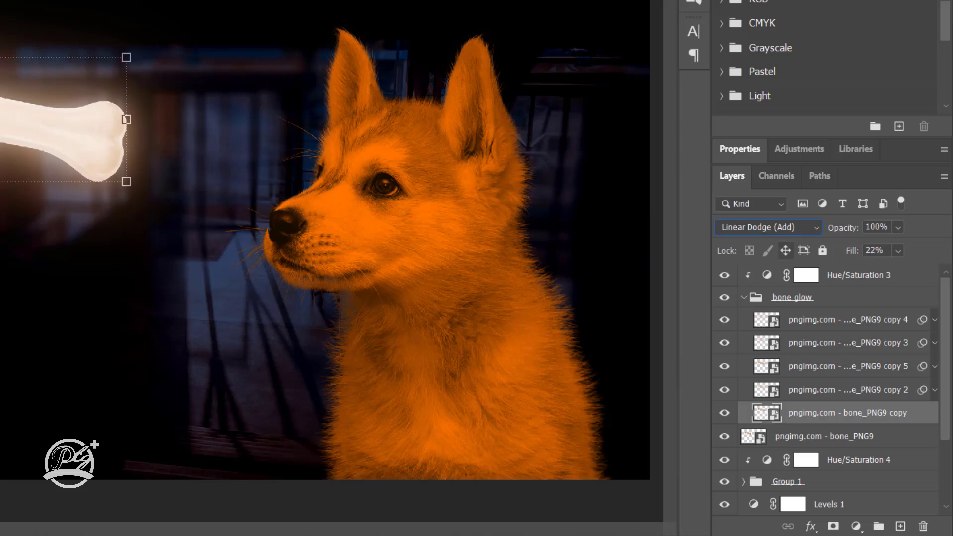
{"action": "left_click", "coordinate": [844, 319]}
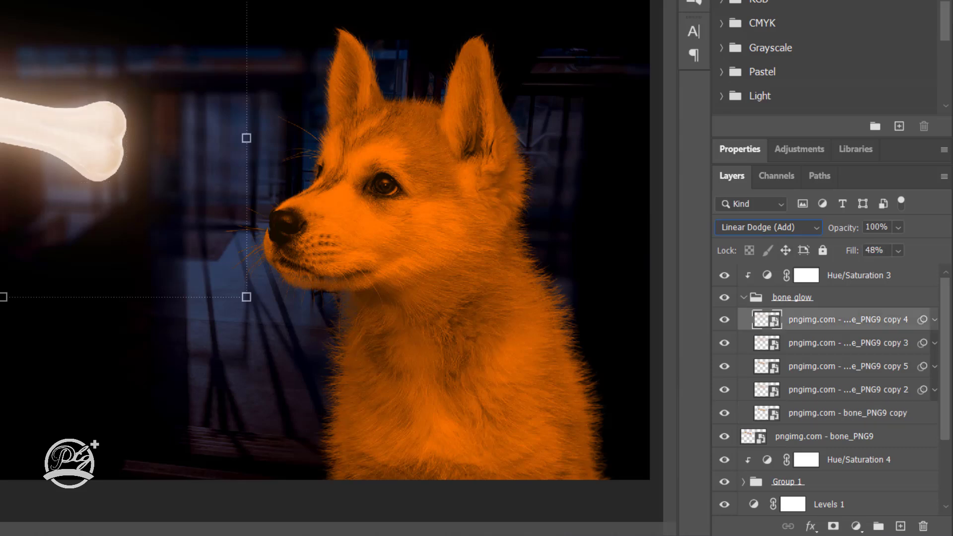
{"action": "left_click", "coordinate": [843, 412]}
{"action": "type", "text": "15"}
{"action": "key", "text": "Return"}
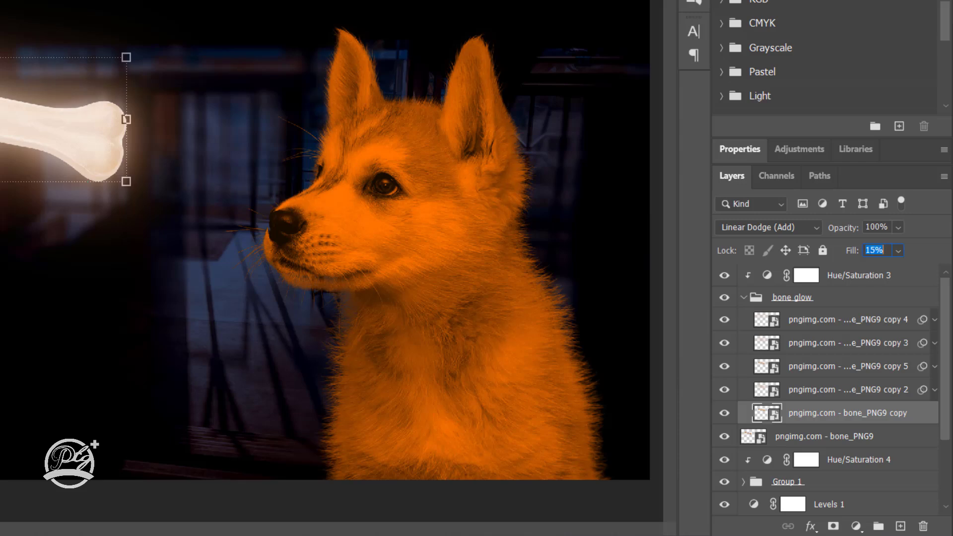
{"action": "key", "text": "Tab"}
Review the bone glow group's layers, deselect it, and collapse the group.
{"action": "key", "text": "alt+bracketleft"}
{"action": "left_click", "coordinate": [742, 297]}
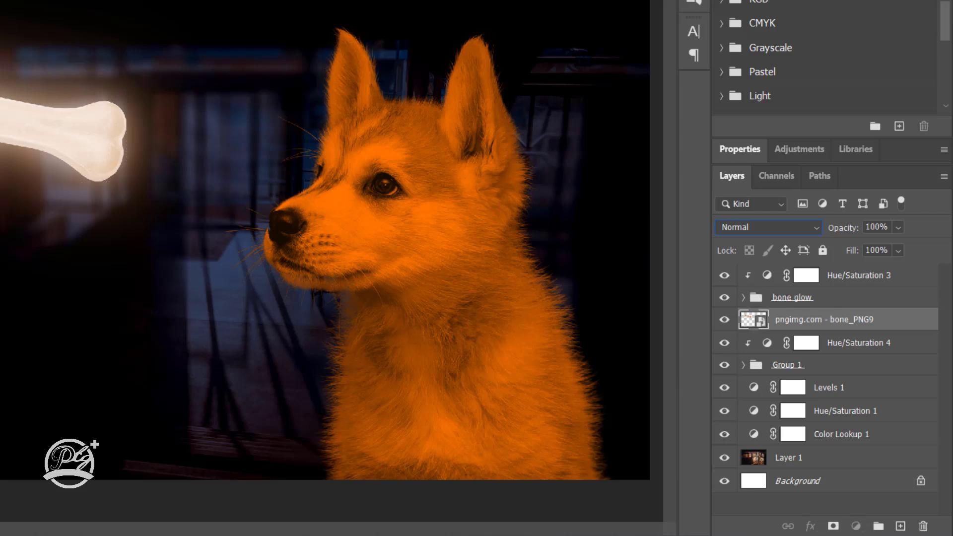
{"action": "key", "text": "alt+bracketright"}
{"action": "key", "text": "alt+bracketright"}
{"action": "key", "text": "alt+bracketleft"}
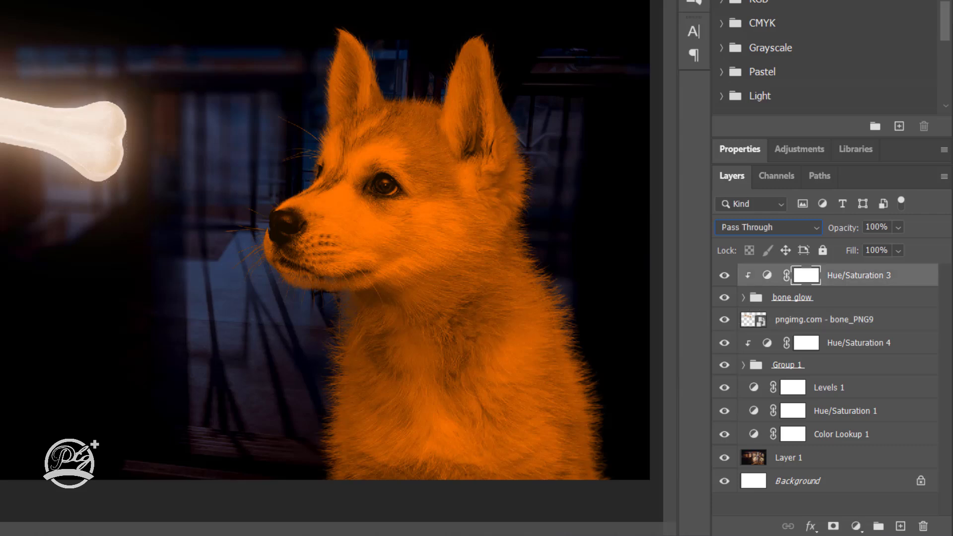
{"action": "left_click", "coordinate": [742, 297]}
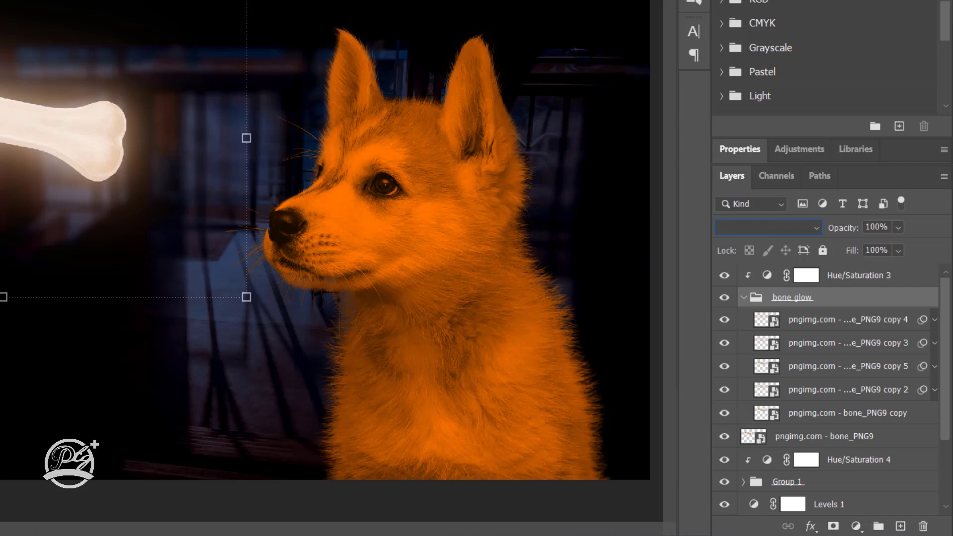
{"action": "key", "text": "ctrl+alt+shift+a"}
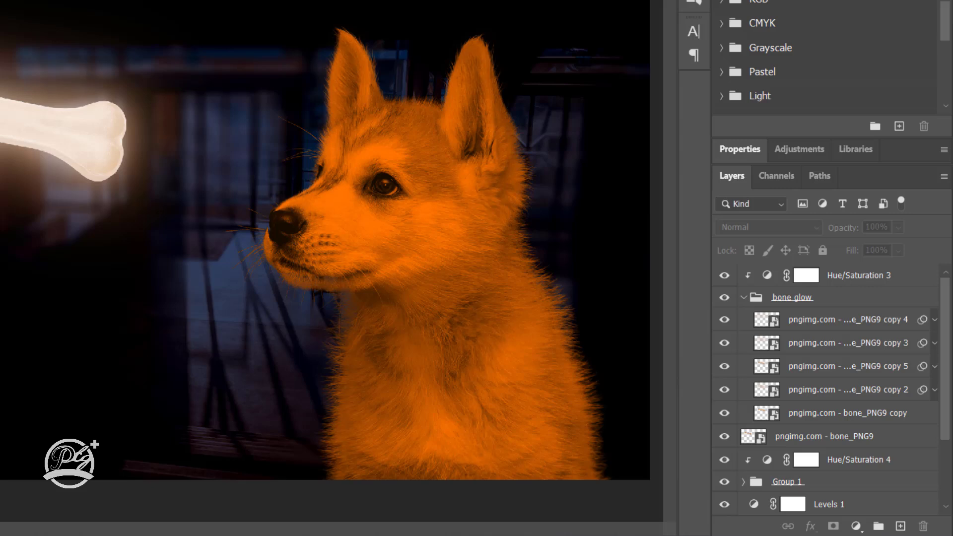
{"action": "left_click", "coordinate": [742, 297]}
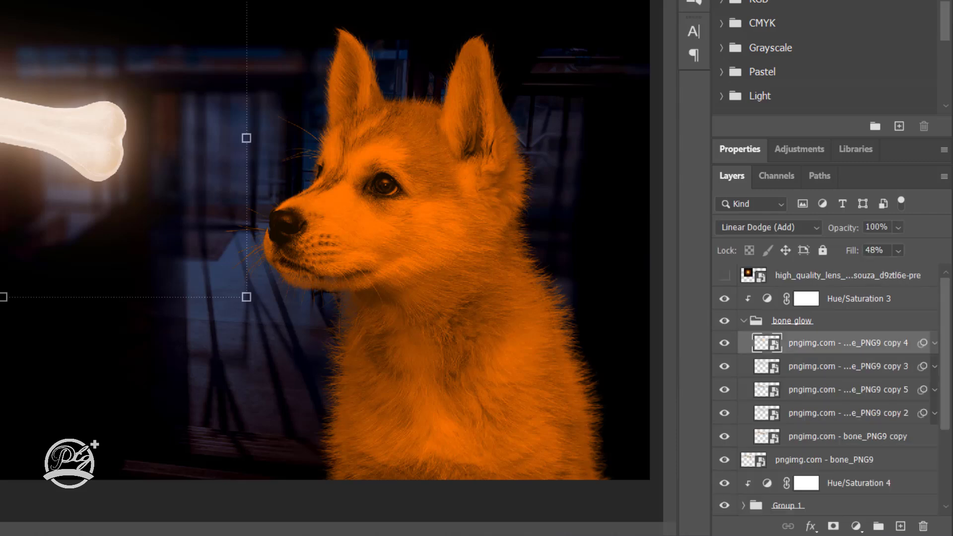
Set all the bone glow copies to Screen blending and collapse the bone glow group.
{"action": "left_click", "coordinate": [843, 437], "text": "shift"}
{"action": "left_click", "coordinate": [767, 227]}
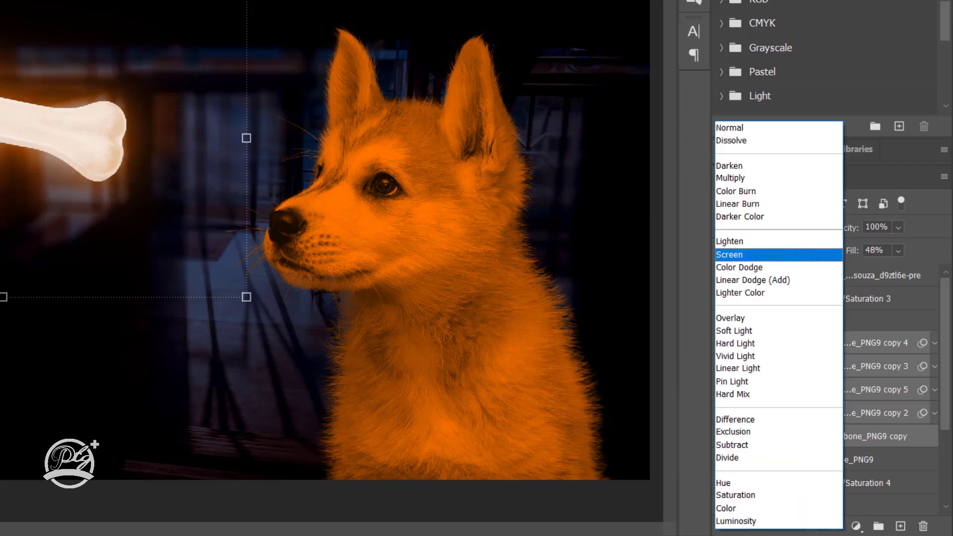
{"action": "left_click", "coordinate": [744, 194]}
{"action": "left_click", "coordinate": [792, 321]}
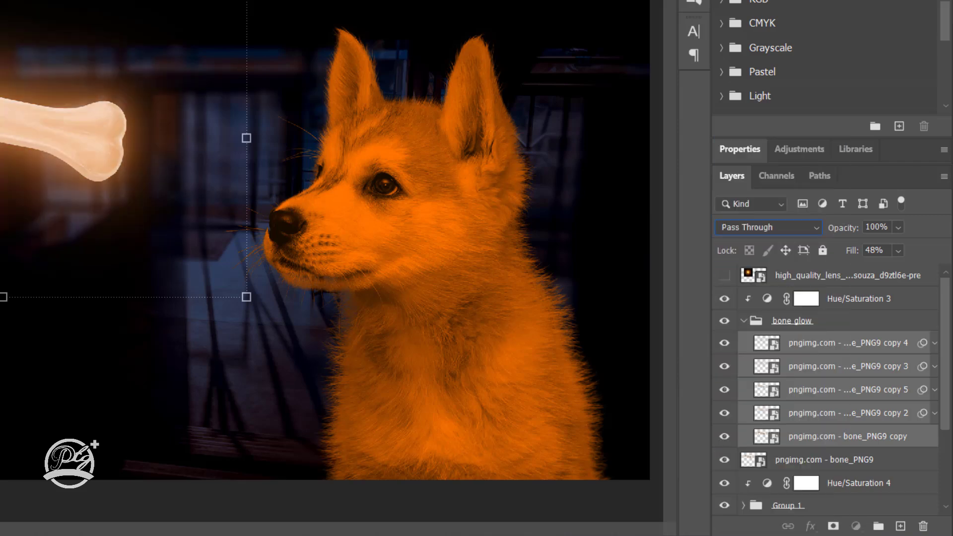
{"action": "left_click", "coordinate": [743, 321]}
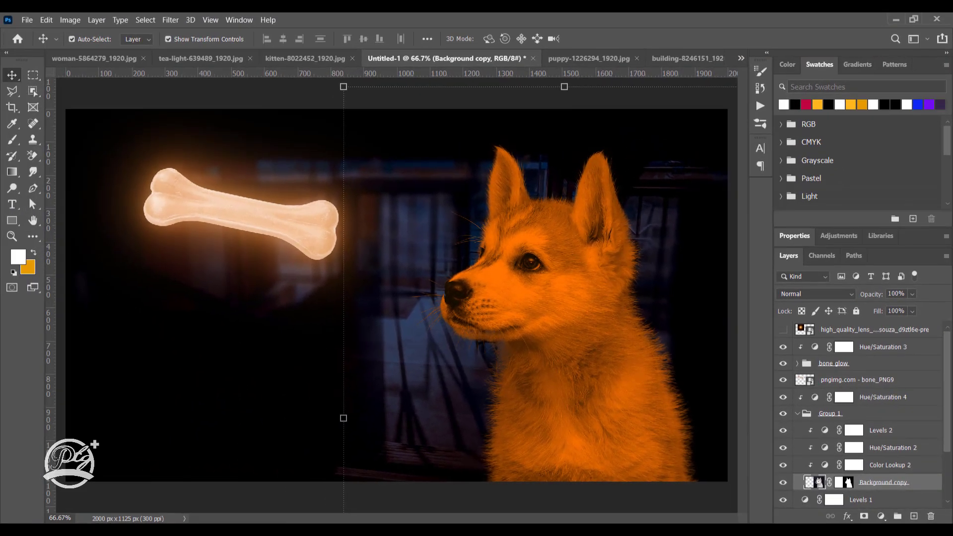
Show the lens flare, scale and tilt it over the bone's centre, keeping Screen blending.
{"action": "left_click", "coordinate": [783, 329]}
{"action": "left_click", "coordinate": [874, 329]}
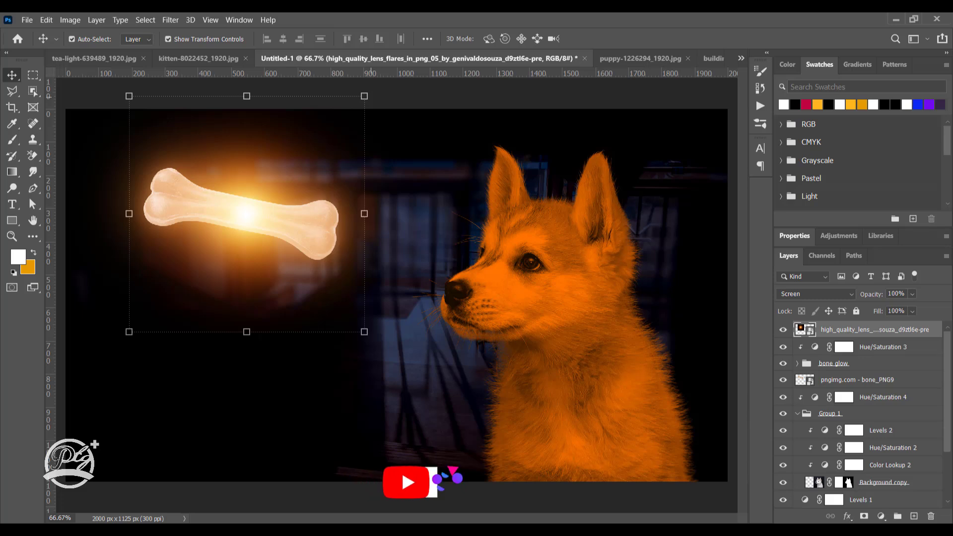
{"action": "key", "text": "ctrl+t"}
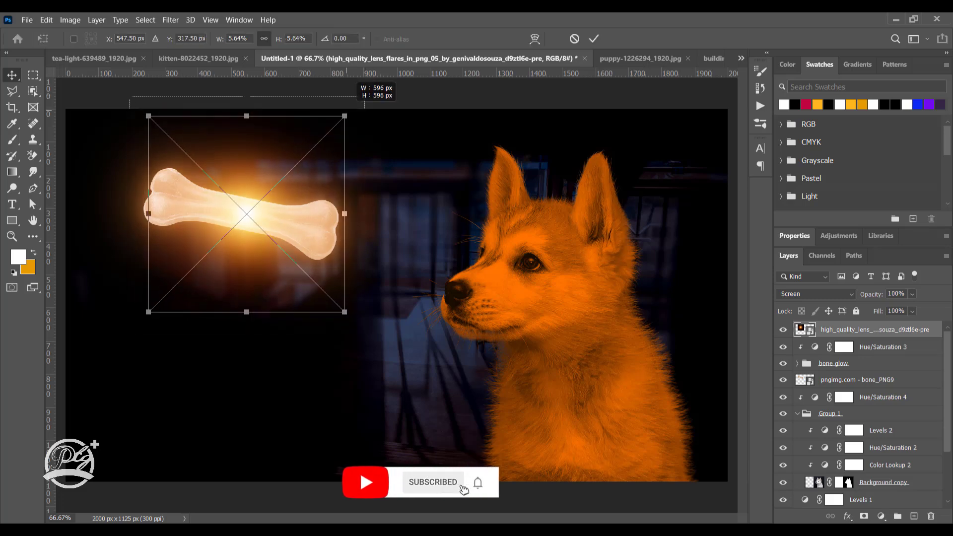
{"action": "left_click_drag", "start_coordinate": [128, 96], "coordinate": [205, 173]}
{"action": "left_click_drag", "start_coordinate": [297, 168], "coordinate": [304, 149]}
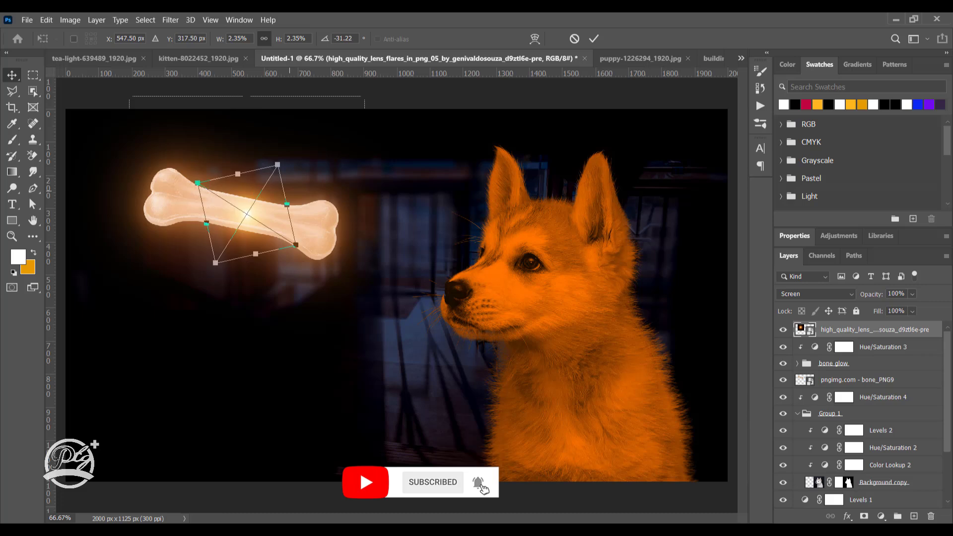
{"action": "left_click_drag", "start_coordinate": [288, 204], "coordinate": [342, 192]}
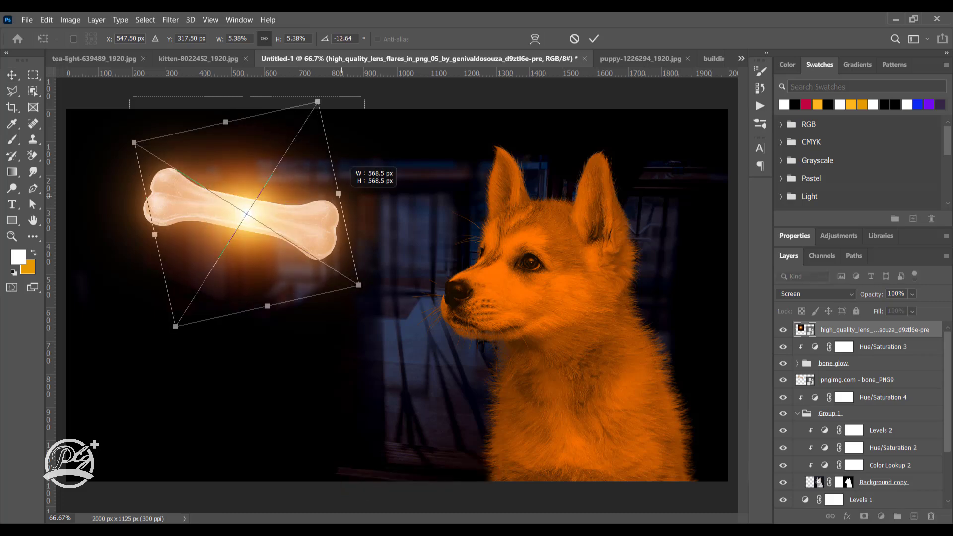
{"action": "key", "text": "Return"}
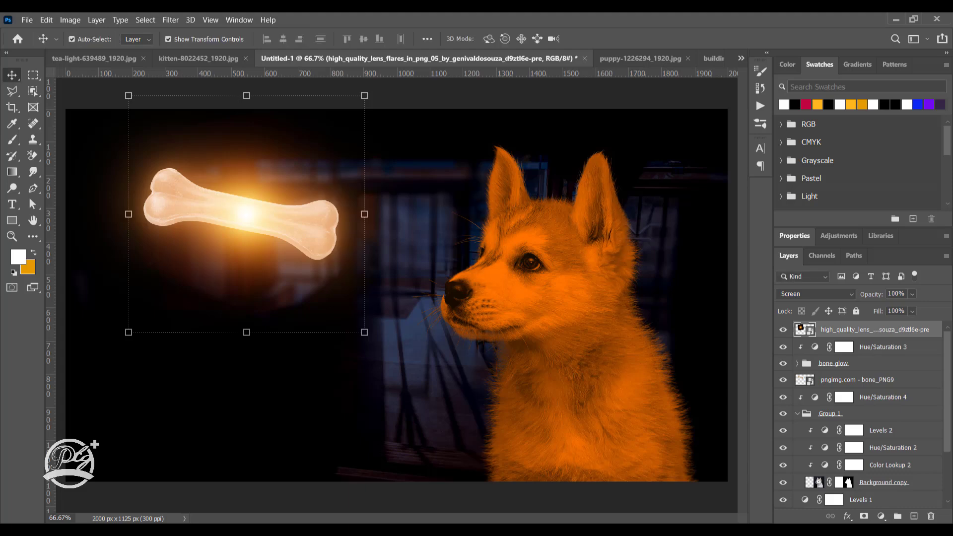
{"action": "left_click", "coordinate": [816, 293]}
{"action": "left_click", "coordinate": [804, 312]}
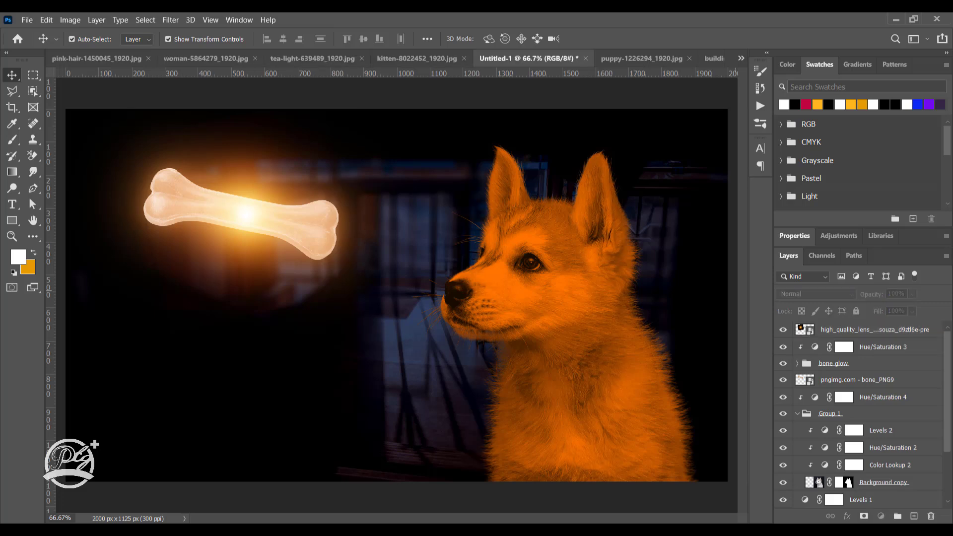
Invert the Hue/Saturation 4 mask to hide the orange tint and prepare a white brush.
{"action": "left_click", "coordinate": [796, 413]}
{"action": "left_click", "coordinate": [843, 397]}
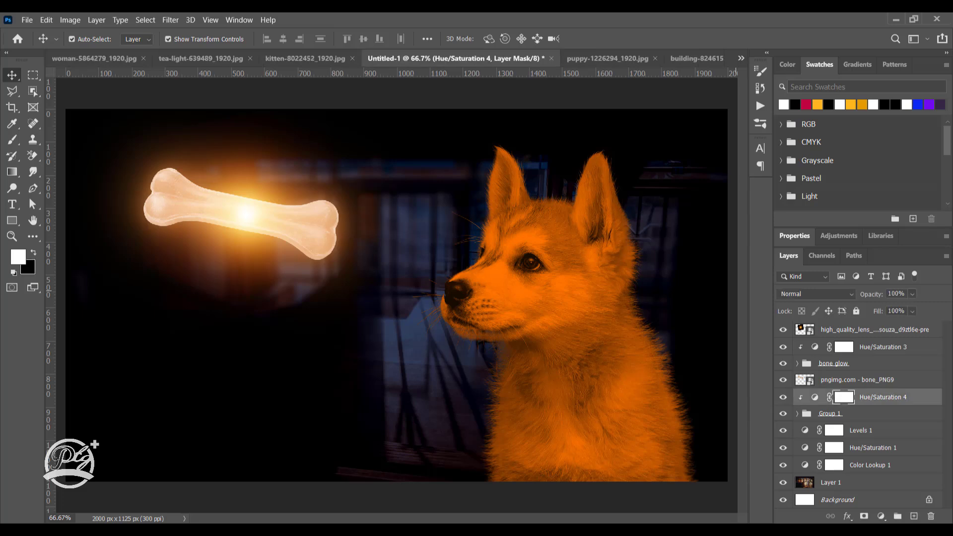
{"action": "key", "text": "ctrl"}
{"action": "key", "text": "ctrl+i"}
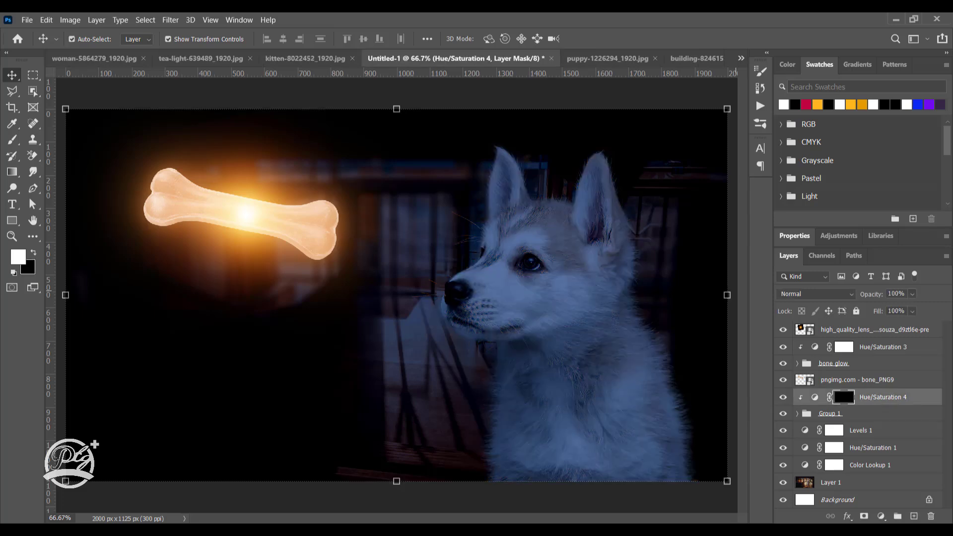
{"action": "key", "text": "b"}
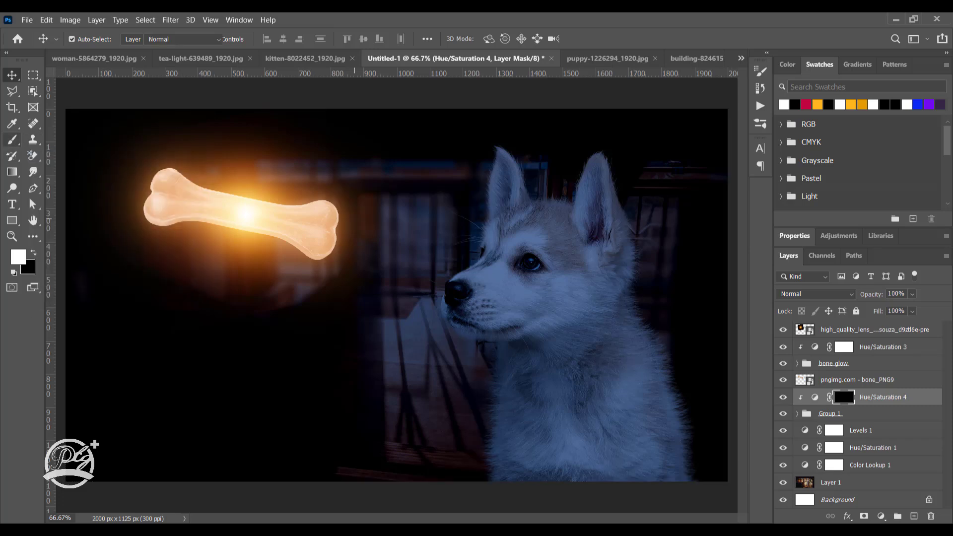
{"action": "key", "text": "ctrl"}
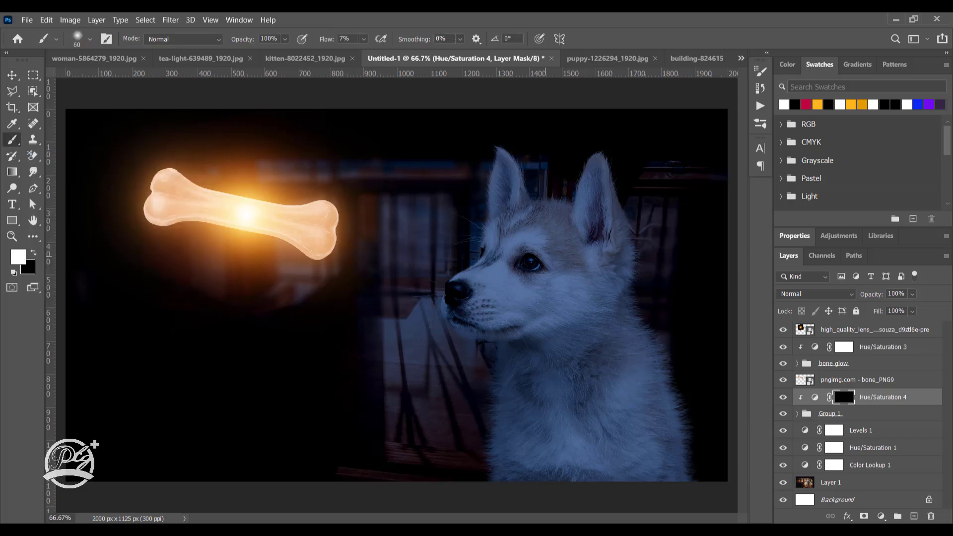
{"action": "key", "text": "bracketleft"}
{"action": "key", "text": "bracketleft"}
{"action": "key", "text": "bracketleft"}
{"action": "key", "text": "x"}
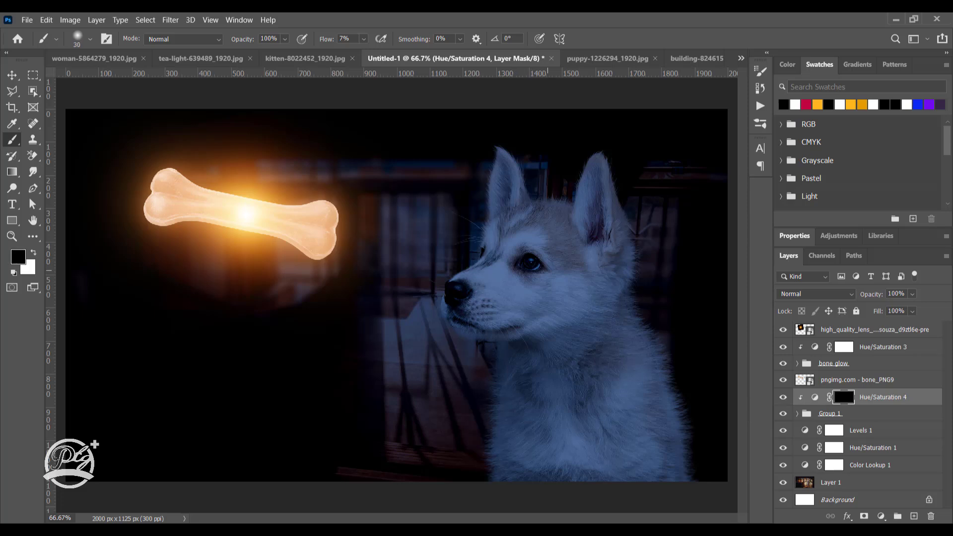
{"action": "key", "text": "x"}
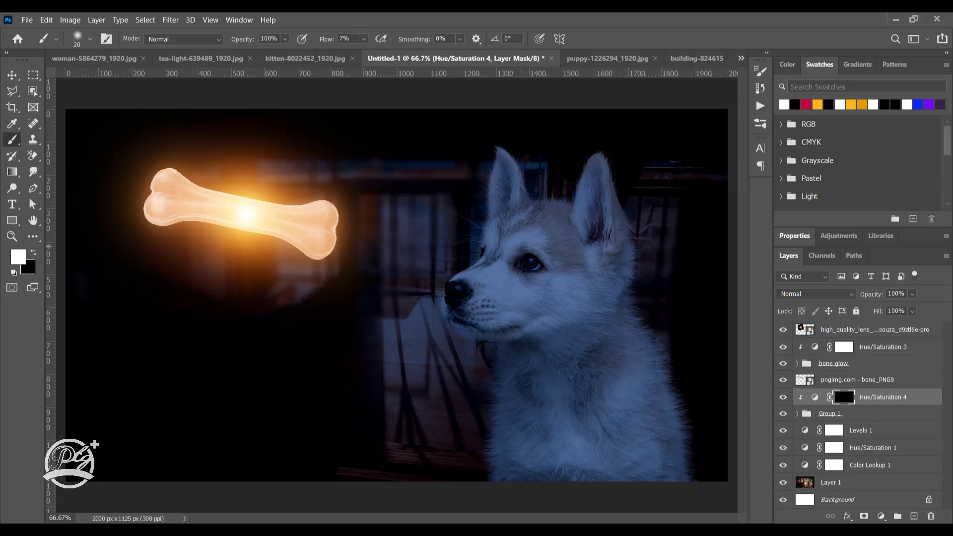
{"action": "key", "text": "bracketright"}
{"action": "key", "text": "bracketright"}
{"action": "key", "text": "bracketright"}
{"action": "key", "text": "bracketright"}
Nudge the puppy group slightly right and down using group auto-select.
{"action": "key", "text": "v"}
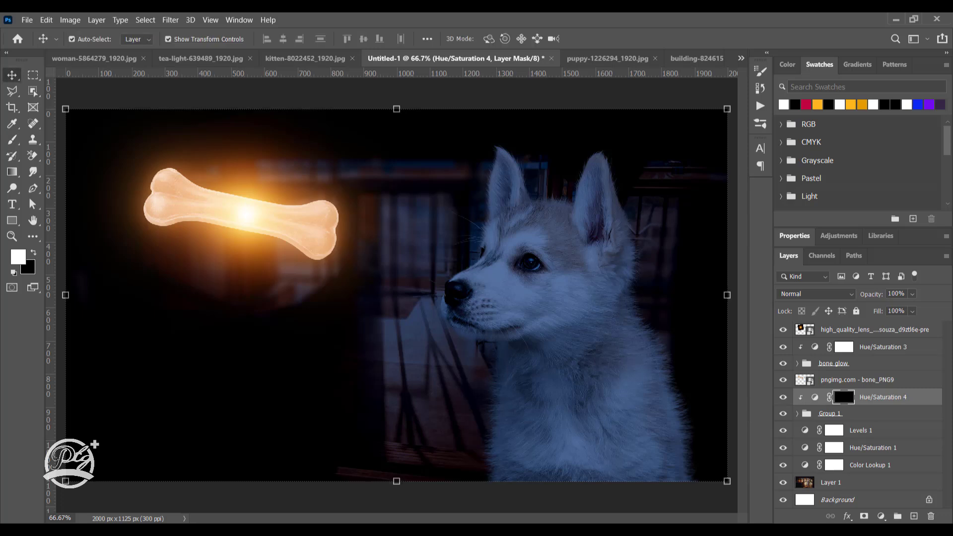
{"action": "left_click", "coordinate": [137, 39]}
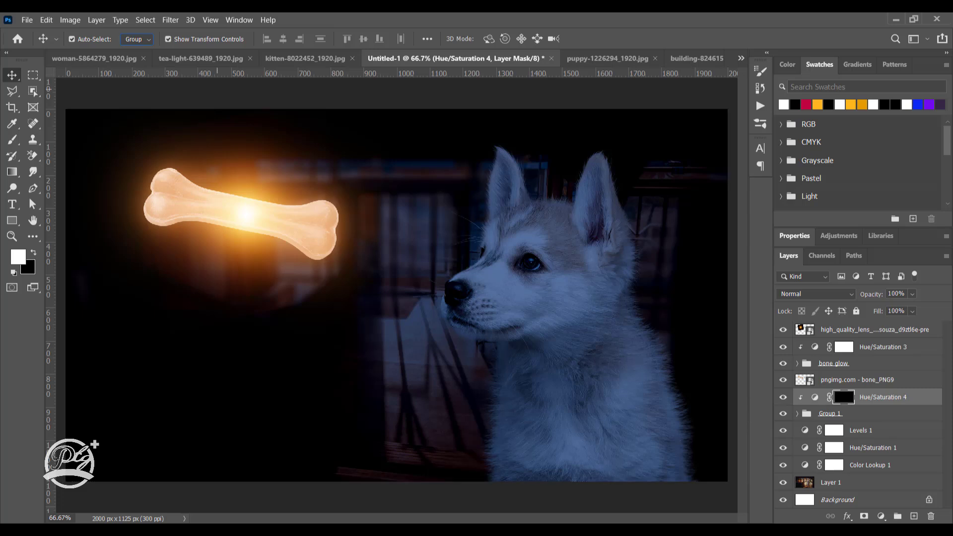
{"action": "left_click_drag", "start_coordinate": [572, 264], "coordinate": [578, 286]}
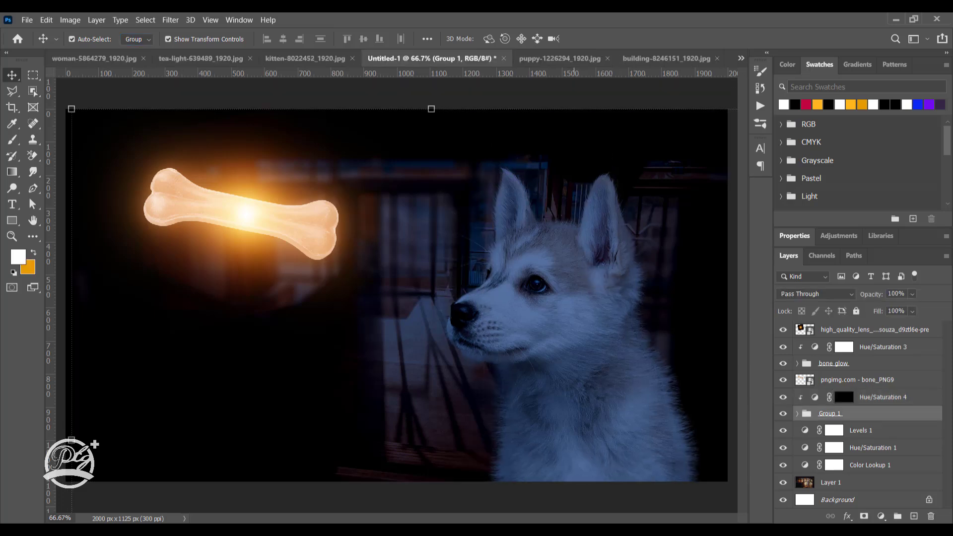
{"action": "key", "text": "ctrl+d"}
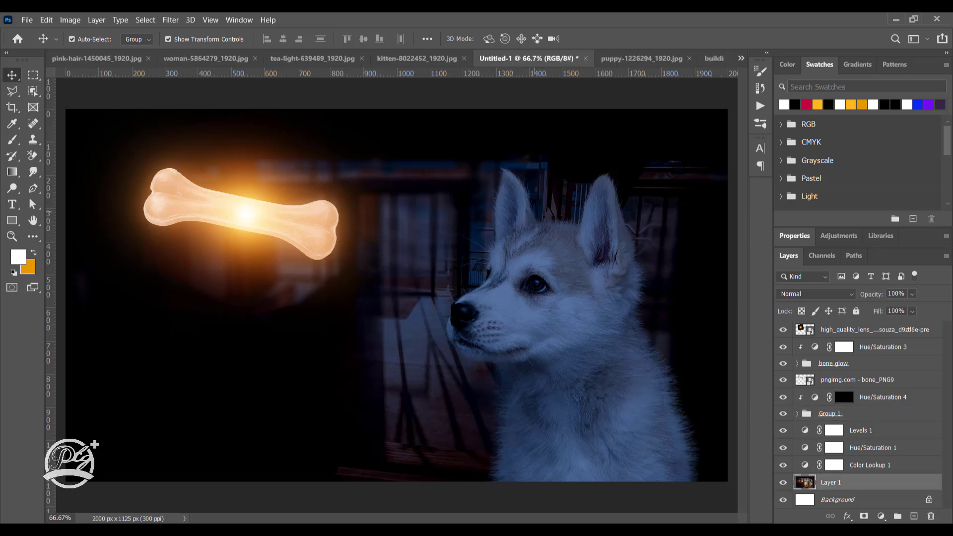
{"action": "key", "text": "ctrl+z"}
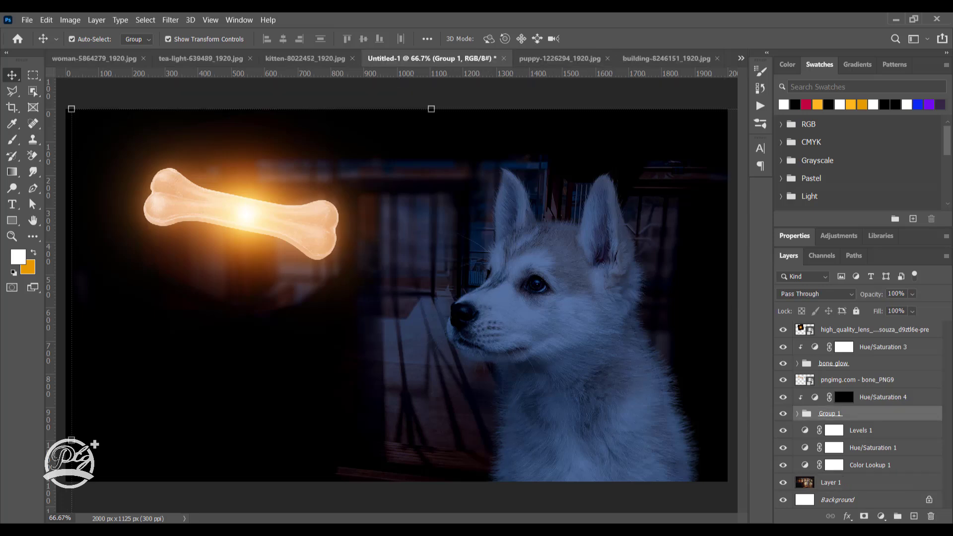
Paint orange rim light along the ears and chin at 125 px, 100% flow, then set Lightness 9.
{"action": "left_click", "coordinate": [843, 397]}
{"action": "right_click", "coordinate": [12, 139]}
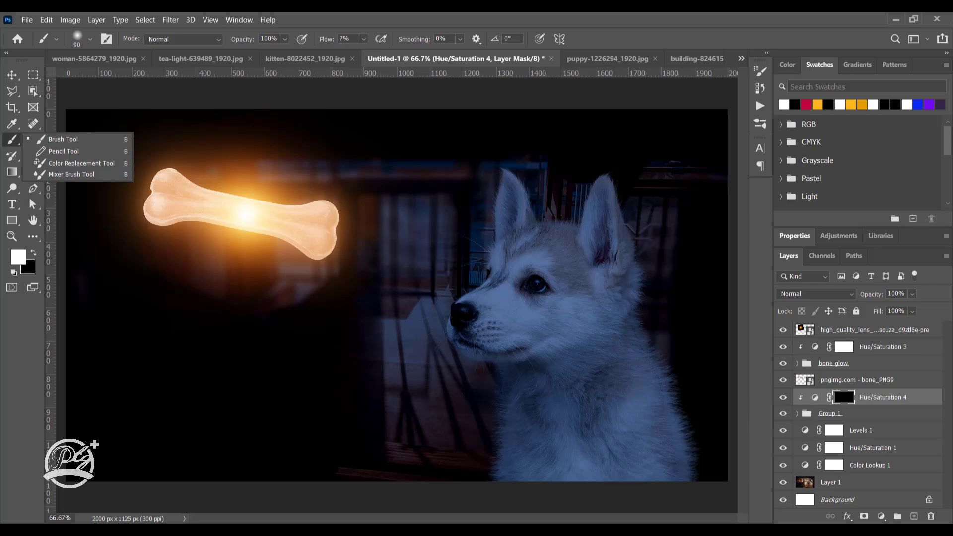
{"action": "key", "text": "bracketright"}
{"action": "key", "text": "bracketright"}
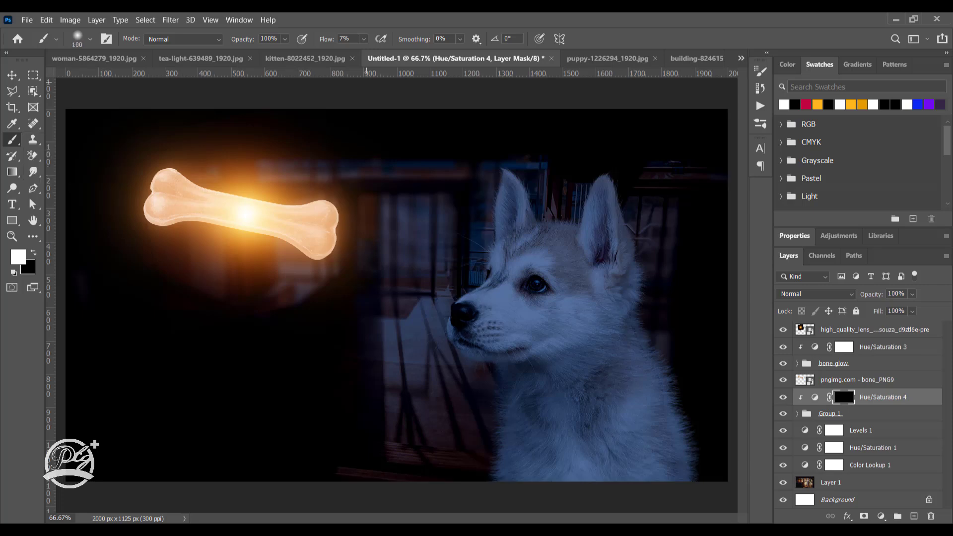
{"action": "key", "text": "shift+0"}
{"action": "mouse_move", "coordinate": [504, 171]}
{"action": "left_mouse_down"}
{"action": "mouse_move", "coordinate": [492, 258]}
{"action": "mouse_move", "coordinate": [481, 291]}
{"action": "mouse_move", "coordinate": [458, 302]}
{"action": "left_mouse_up"}
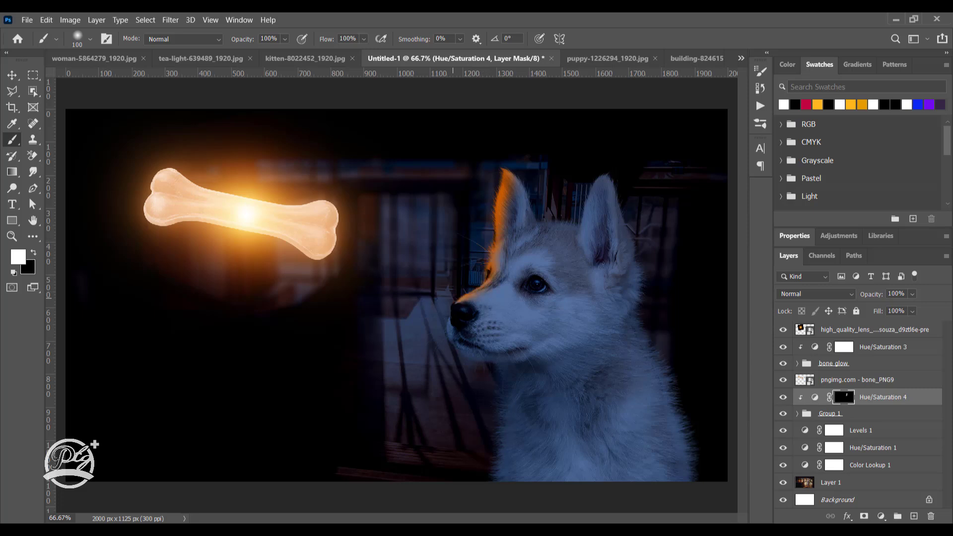
{"action": "mouse_move", "coordinate": [461, 352]}
{"action": "left_mouse_down"}
{"action": "mouse_move", "coordinate": [495, 367]}
{"action": "mouse_move", "coordinate": [509, 388]}
{"action": "mouse_move", "coordinate": [498, 479]}
{"action": "left_mouse_up"}
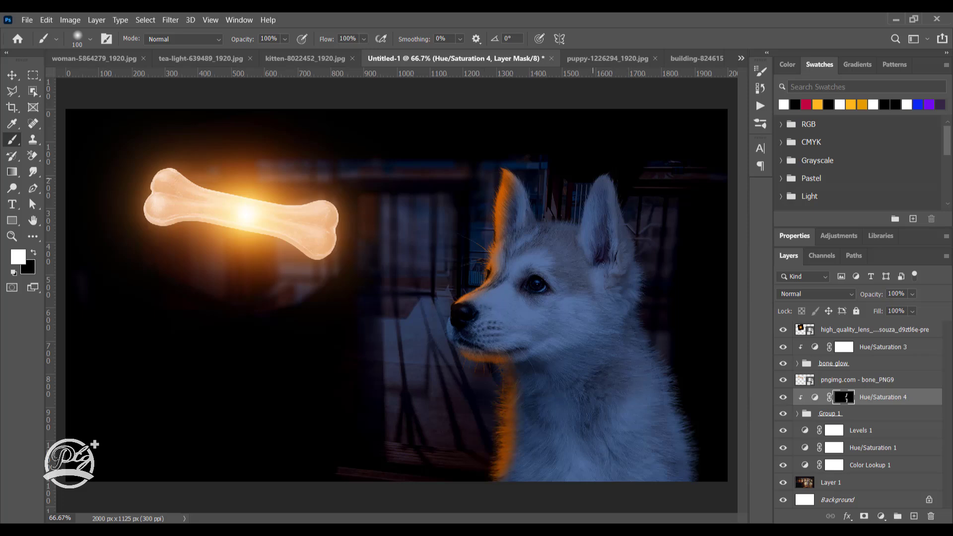
{"action": "mouse_move", "coordinate": [601, 175]}
{"action": "left_mouse_down"}
{"action": "mouse_move", "coordinate": [584, 219]}
{"action": "mouse_move", "coordinate": [551, 224]}
{"action": "left_mouse_up"}
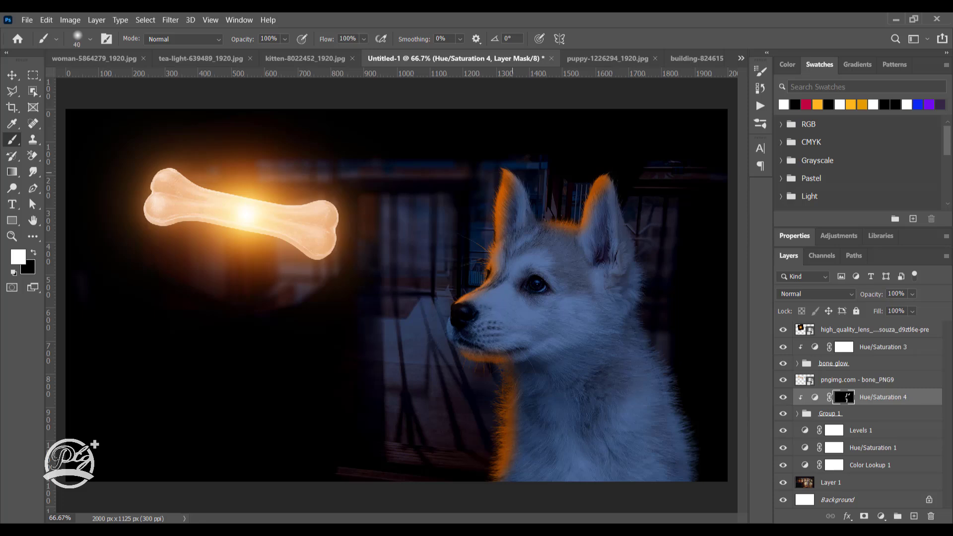
{"action": "left_click_drag", "start_coordinate": [513, 177], "coordinate": [526, 226]}
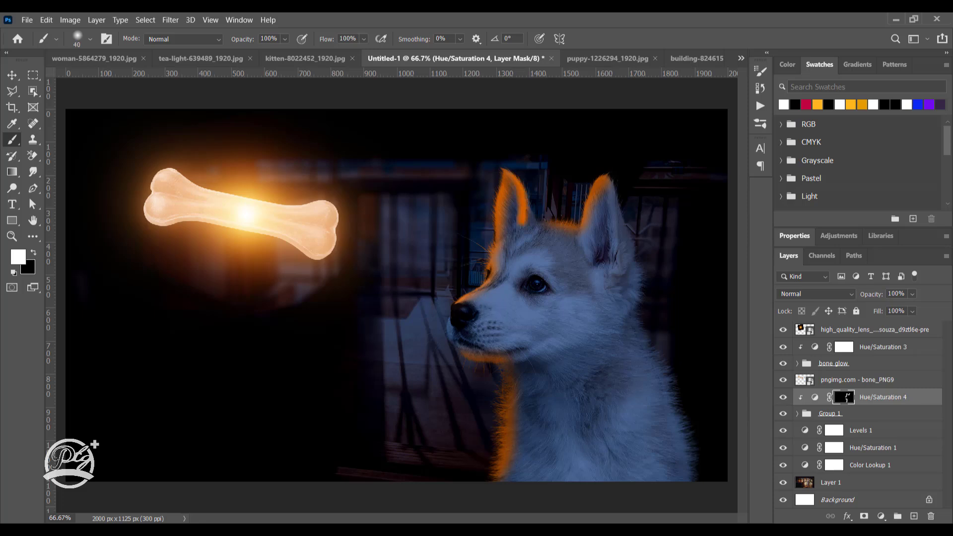
{"action": "double_click", "coordinate": [814, 397]}
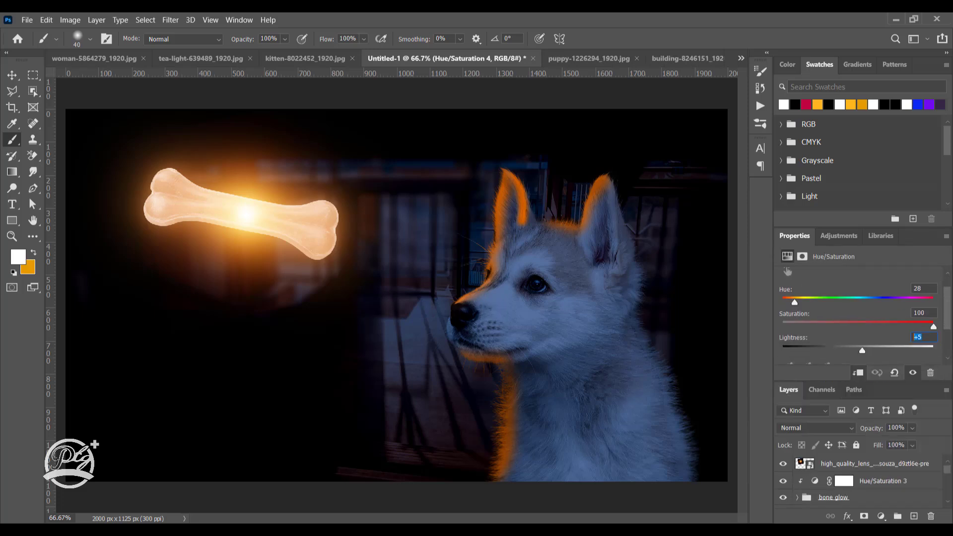
{"action": "type", "text": "9"}
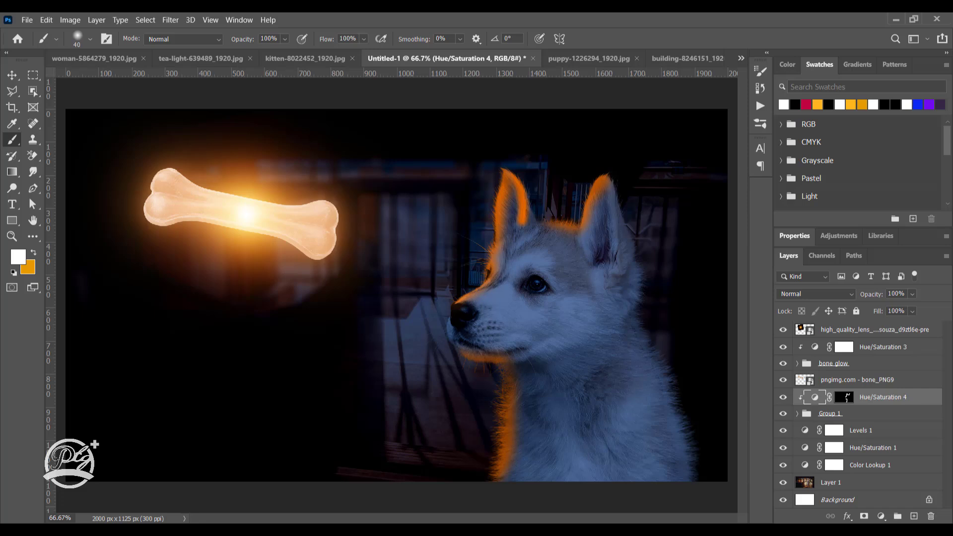
Brush soft orange light onto the puppy's cheek at low flow on the Hue/Saturation 4 mask.
{"action": "left_click", "coordinate": [844, 397]}
{"action": "key", "text": "bracketright"}
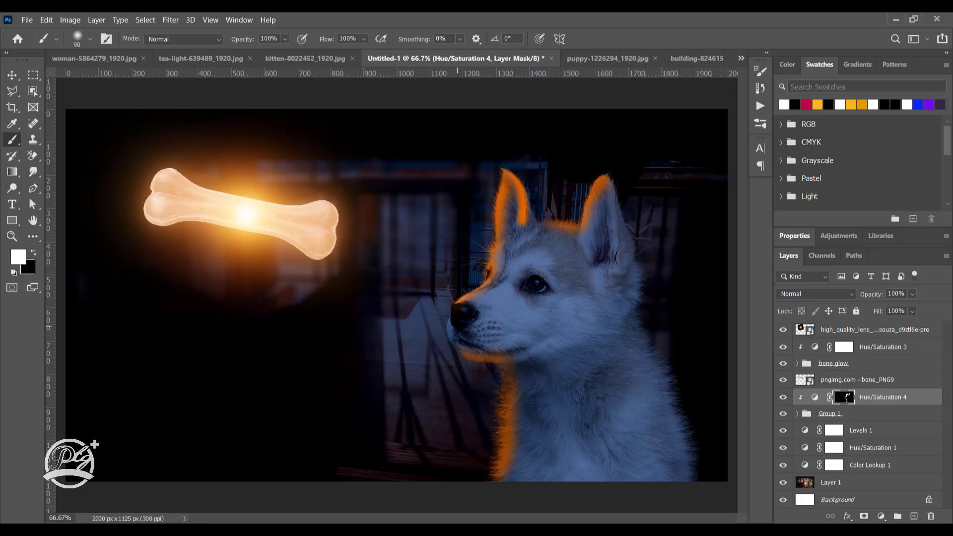
{"action": "key", "text": "shift+1"}
{"action": "key", "text": "shift+7"}
{"action": "left_click_drag", "start_coordinate": [482, 296], "coordinate": [511, 298]}
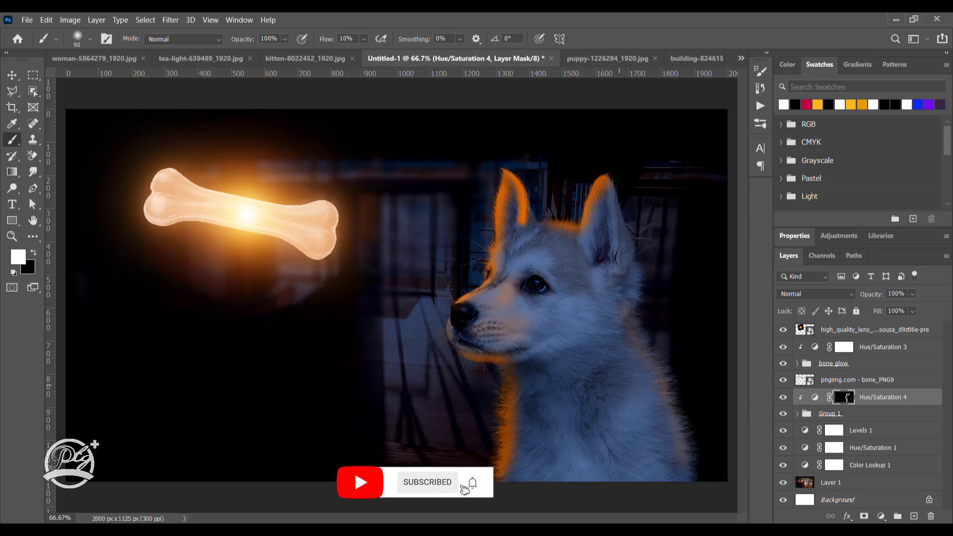
Enlarge the brush to 175 and try very low flows of 1%, 9% and 4%.
{"action": "key", "text": "bracketright"}
{"action": "key", "text": "bracketright"}
{"action": "key", "text": "bracketright"}
{"action": "key", "text": "shift+0"}
{"action": "key", "text": "shift+1"}
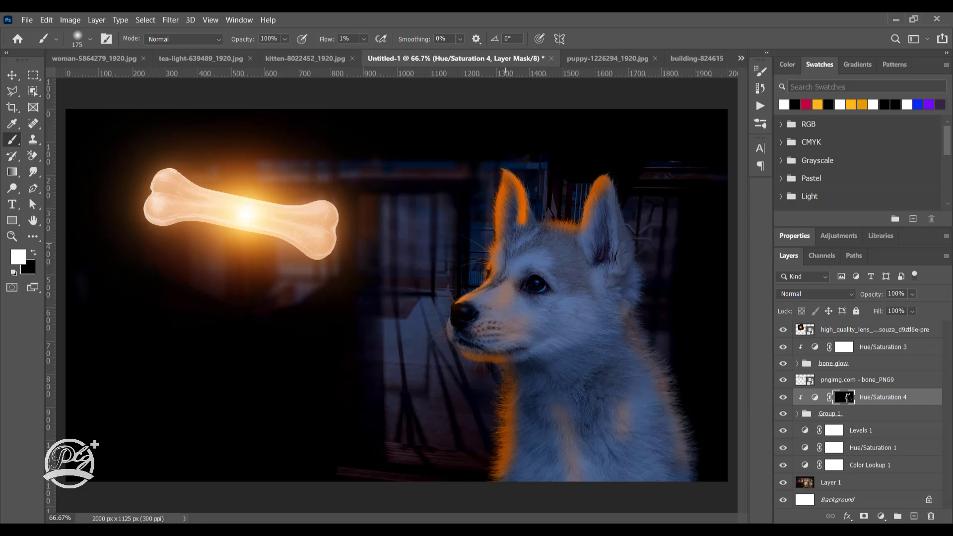
{"action": "key", "text": "shift+0"}
{"action": "key", "text": "shift+9"}
{"action": "key", "text": "shift+0"}
{"action": "key", "text": "shift+4"}
Adjust brush flow through 43% and 65% to 35% and enlarge the brush to 250.
{"action": "type", "text": "43"}
{"action": "key", "text": "Return"}
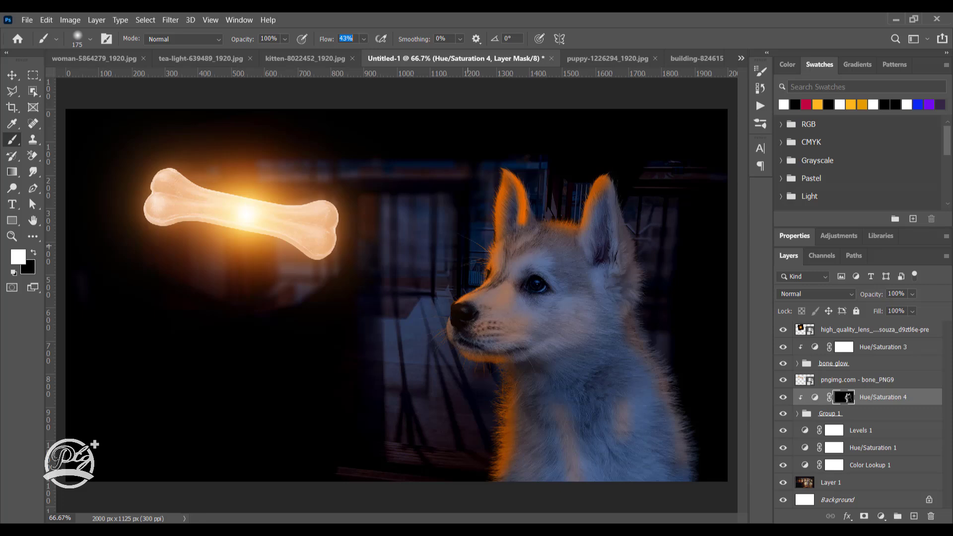
{"action": "type", "text": "65"}
{"action": "key", "text": "Return"}
{"action": "type", "text": "35"}
{"action": "key", "text": "Return"}
{"action": "key", "text": "bracketright"}
{"action": "key", "text": "bracketright"}
{"action": "key", "text": "bracketright"}
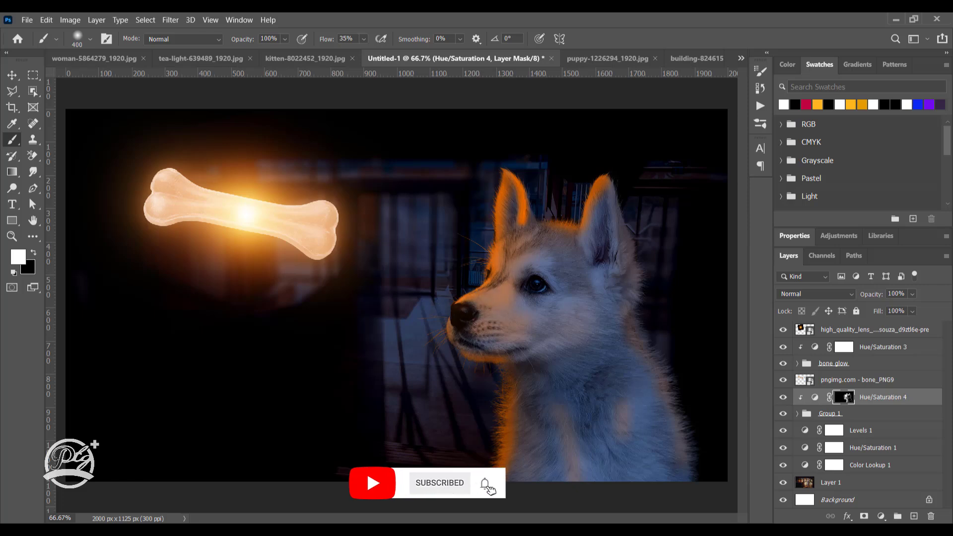
{"action": "key", "text": "v"}
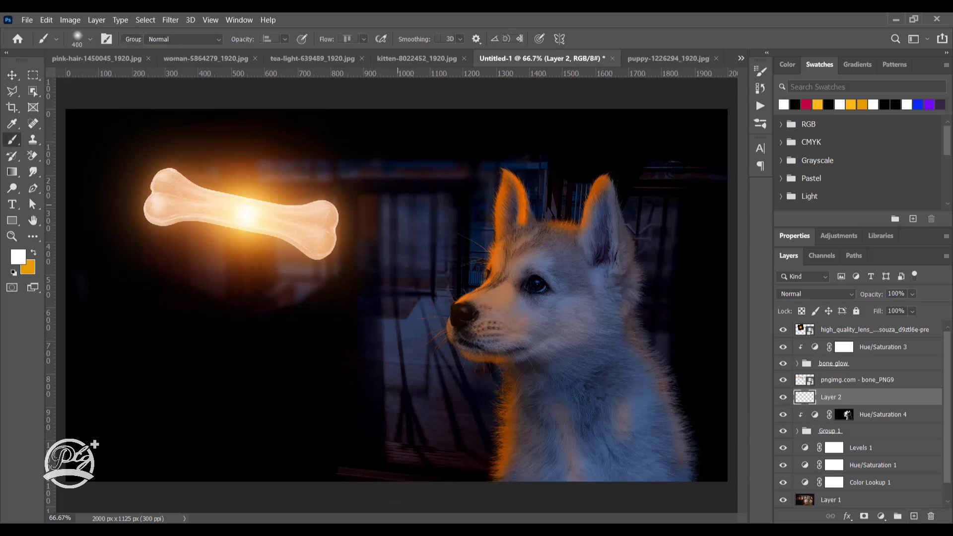
Paint an orange glow on the puppy's eye with a 20 px brush at 77% flow.
{"action": "key", "text": "bracketleft"}
{"action": "key", "text": "bracketleft"}
{"action": "key", "text": "bracketleft"}
{"action": "key", "text": "bracketleft"}
{"action": "key", "text": "bracketleft"}
{"action": "key", "text": "bracketleft"}
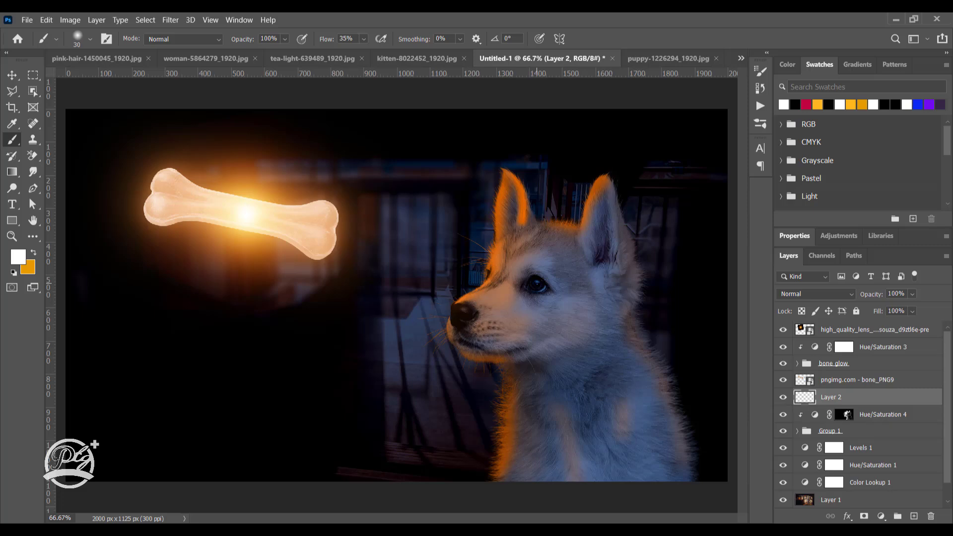
{"action": "key", "text": "x"}
{"action": "left_click", "coordinate": [536, 284]}
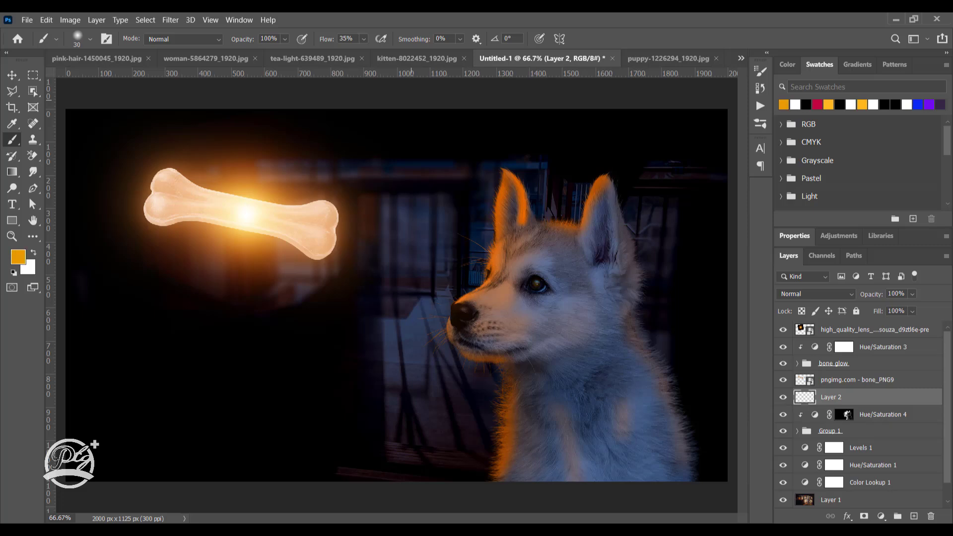
{"action": "key", "text": "shift+0"}
{"action": "key", "text": "bracketleft"}
{"action": "left_click", "coordinate": [534, 283]}
{"action": "key", "text": "ctrl+z"}
{"action": "key", "text": "shift+7"}
{"action": "key", "text": "shift+7"}
{"action": "left_click", "coordinate": [537, 281]}
Set Layer 2 to Screen and reshape the eye glow to fit the eye.
{"action": "left_click", "coordinate": [815, 293]}
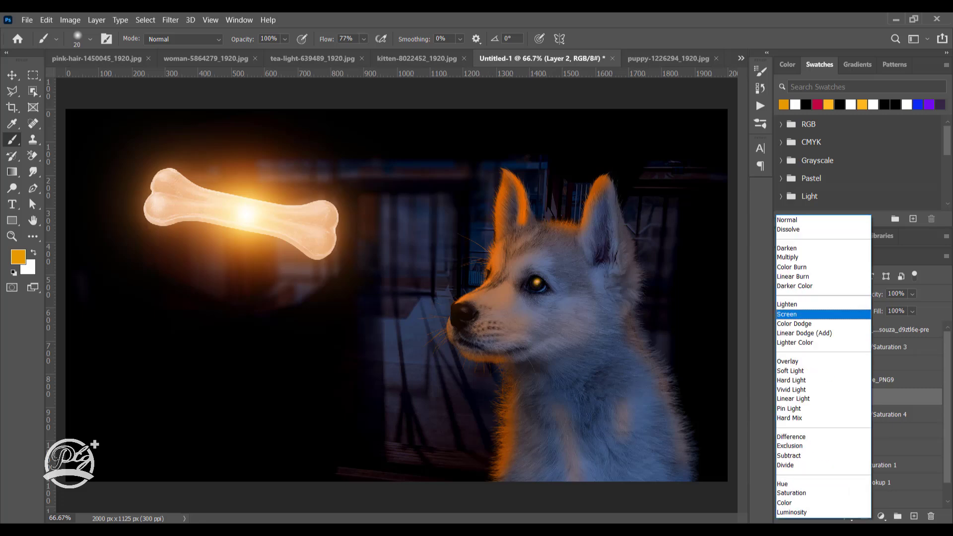
{"action": "left_click", "coordinate": [794, 314]}
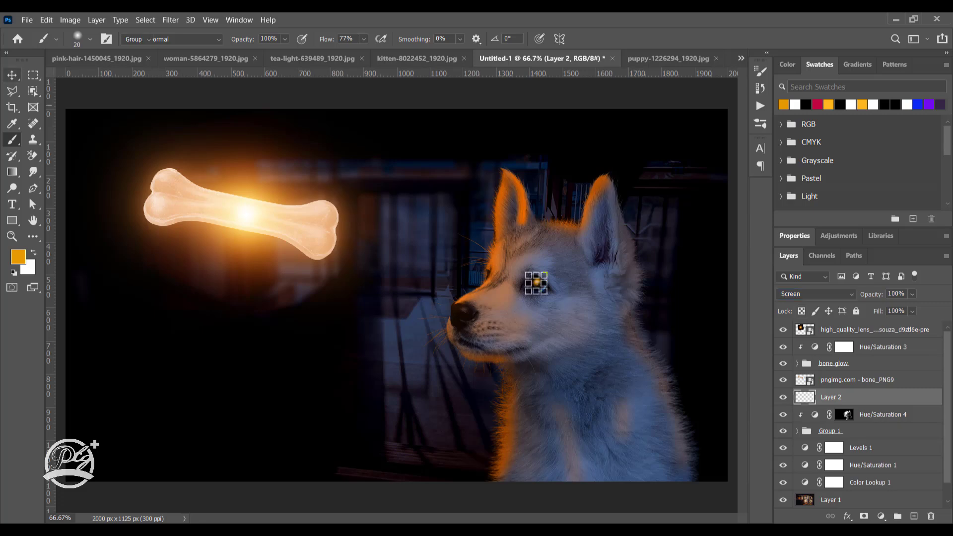
{"action": "key", "text": "v"}
{"action": "key", "text": "ctrl+1"}
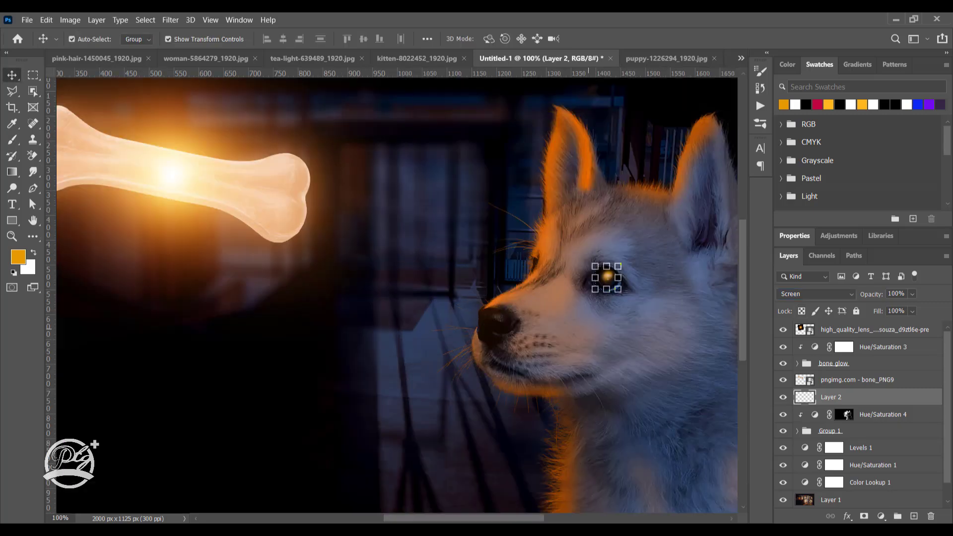
{"action": "left_click_drag", "start_coordinate": [606, 277], "coordinate": [622, 264]}
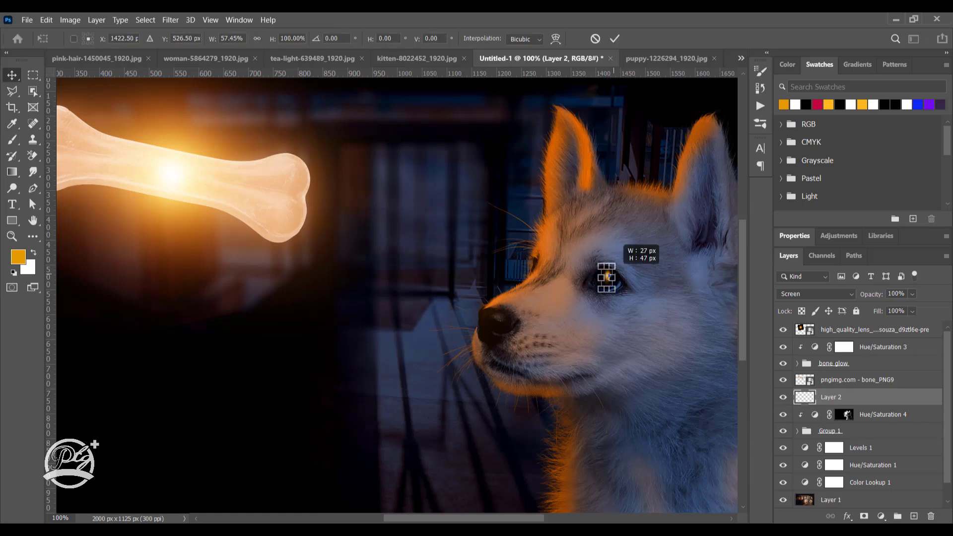
{"action": "key", "text": "Return"}
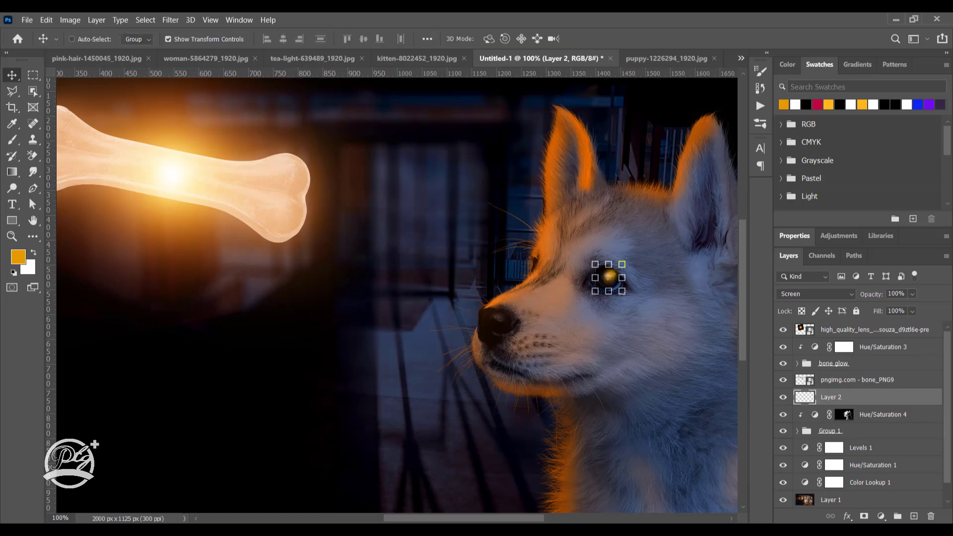
Duplicate the eye glow, nudge it 10 px left, set its fill to 45%, and preview blend modes.
{"action": "key", "text": "ctrl+j"}
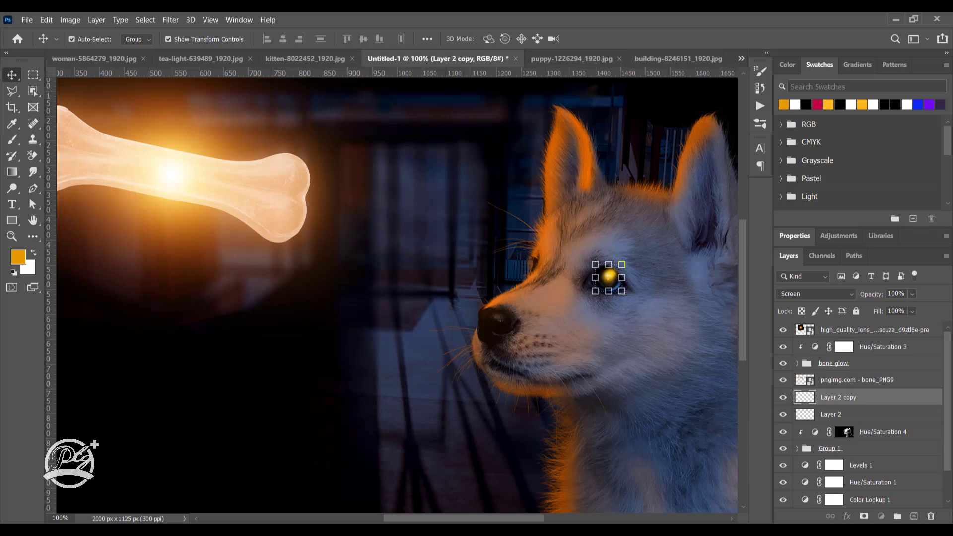
{"action": "key", "text": "shift+Left"}
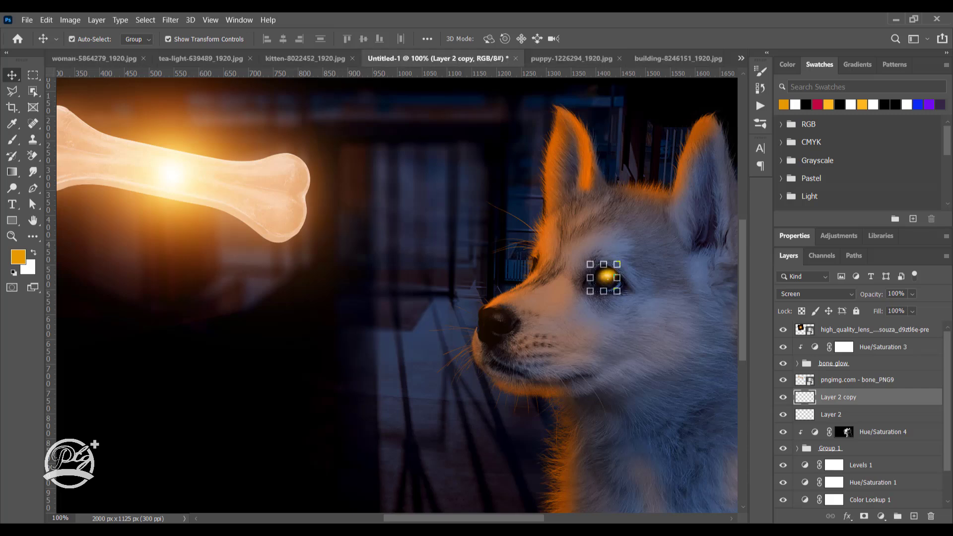
{"action": "key", "text": "shift+4"}
{"action": "key", "text": "shift+5"}
{"action": "key", "text": "alt+bracketleft"}
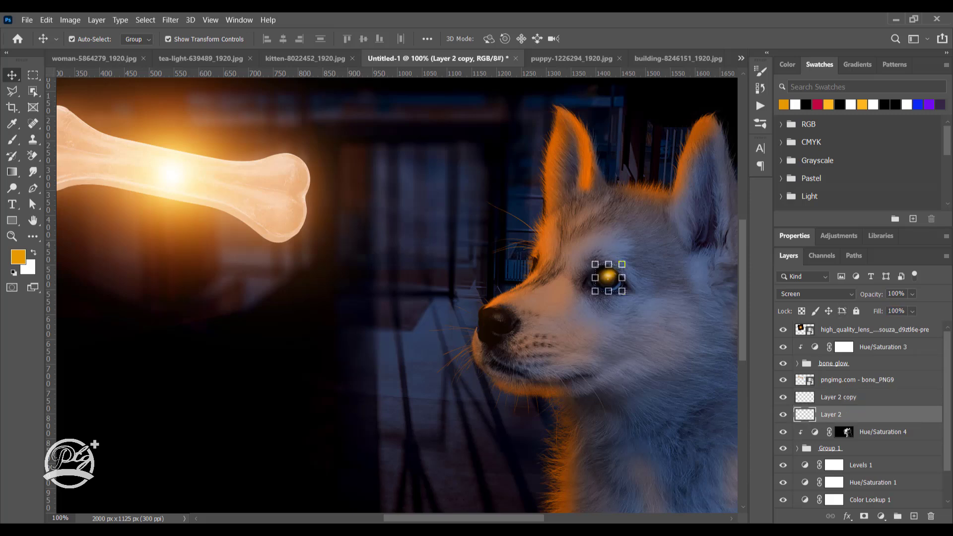
{"action": "key", "text": "alt+bracketright"}
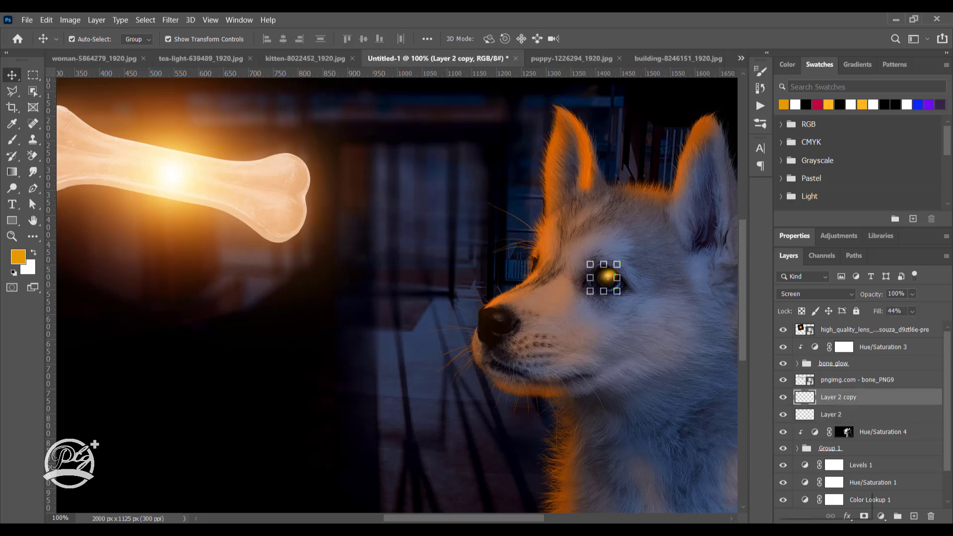
{"action": "left_click", "coordinate": [815, 294]}
{"action": "key", "text": "Up"}
{"action": "key", "text": "Up"}
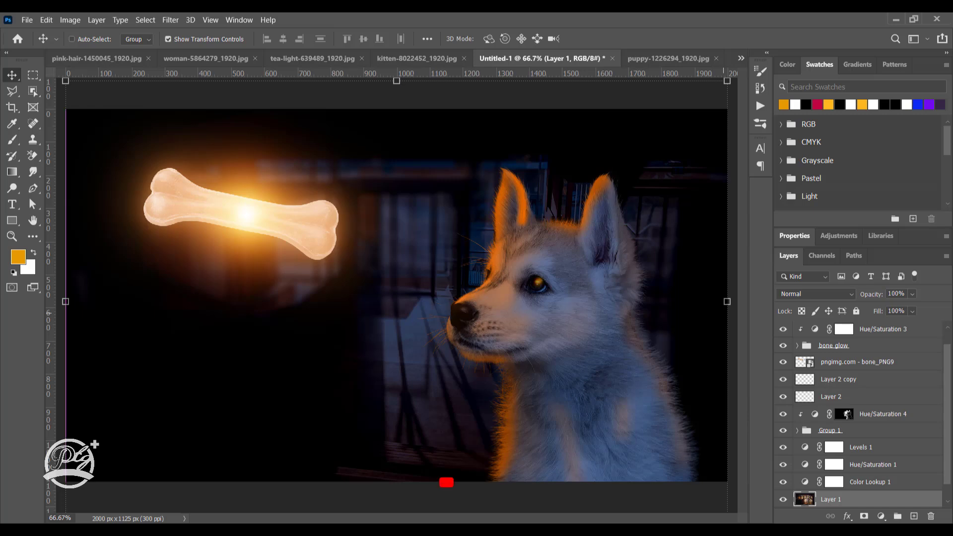
Deselect all layers and pick a spatter brush from the brush presets.
{"action": "key", "text": "ctrl+alt+a"}
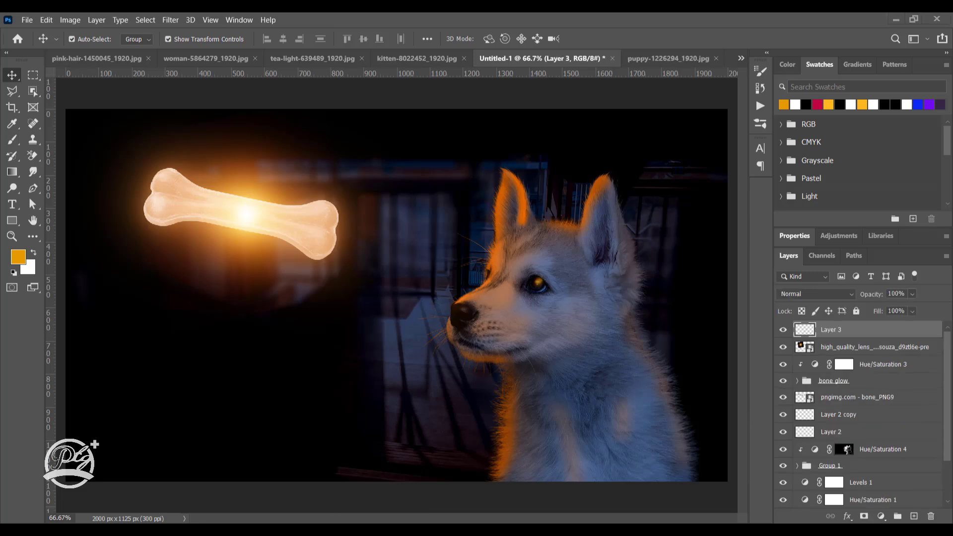
{"action": "key", "text": "b"}
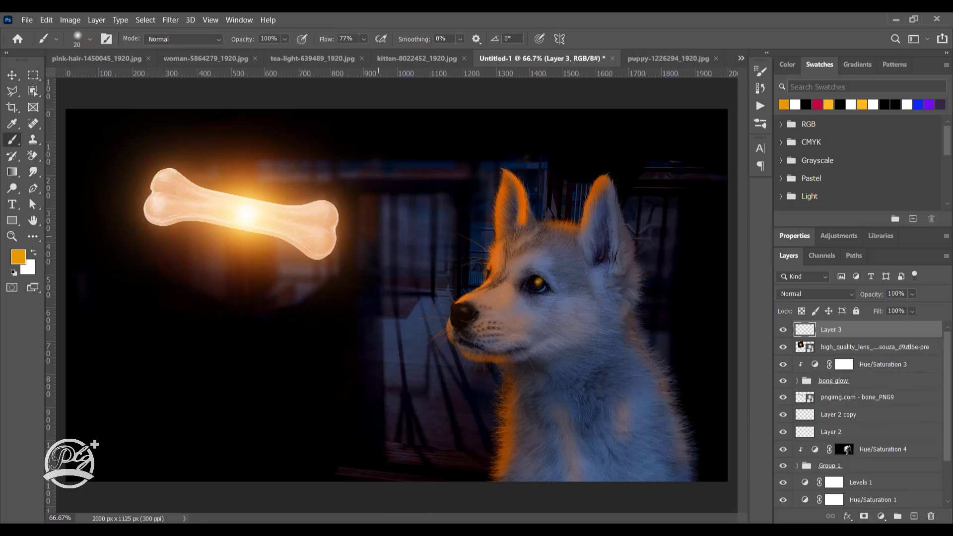
{"action": "right_click", "coordinate": [384, 238]}
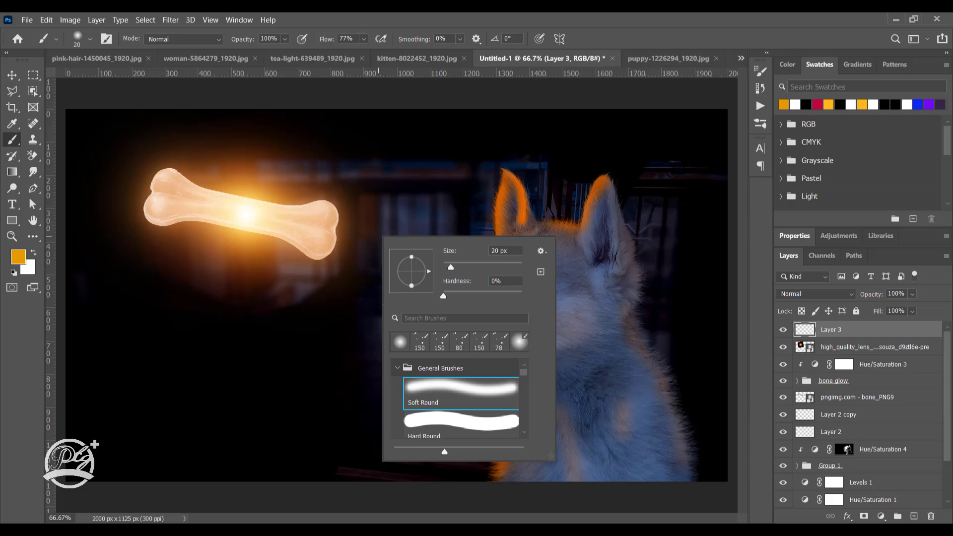
{"action": "left_click", "coordinate": [419, 341]}
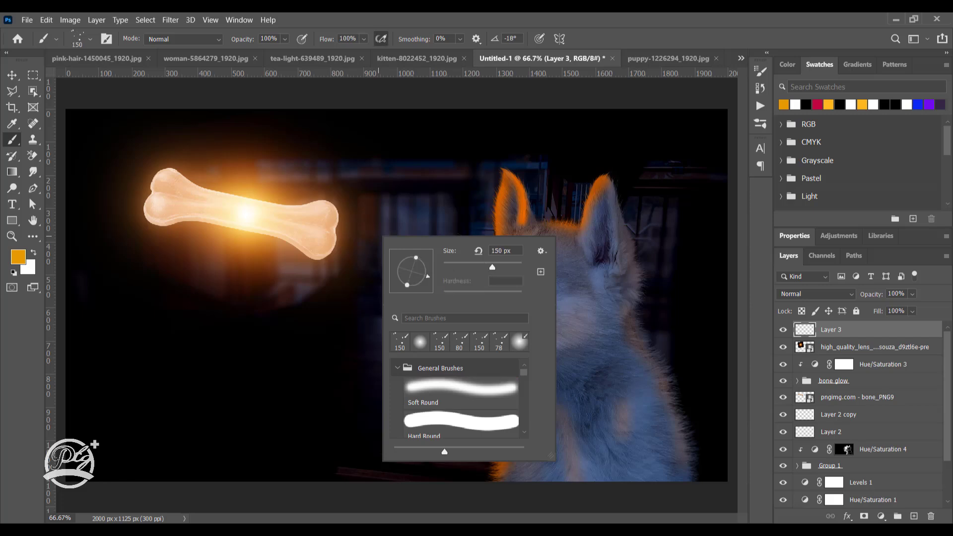
{"action": "scroll", "coordinate": [462, 397], "scroll_direction": "down", "scroll_amount": 3}
{"action": "scroll", "coordinate": [461, 397], "scroll_direction": "down", "scroll_amount": 3}
{"action": "scroll", "coordinate": [459, 397], "scroll_direction": "down", "scroll_amount": 3}
{"action": "scroll", "coordinate": [459, 397], "scroll_direction": "down", "scroll_amount": 2}
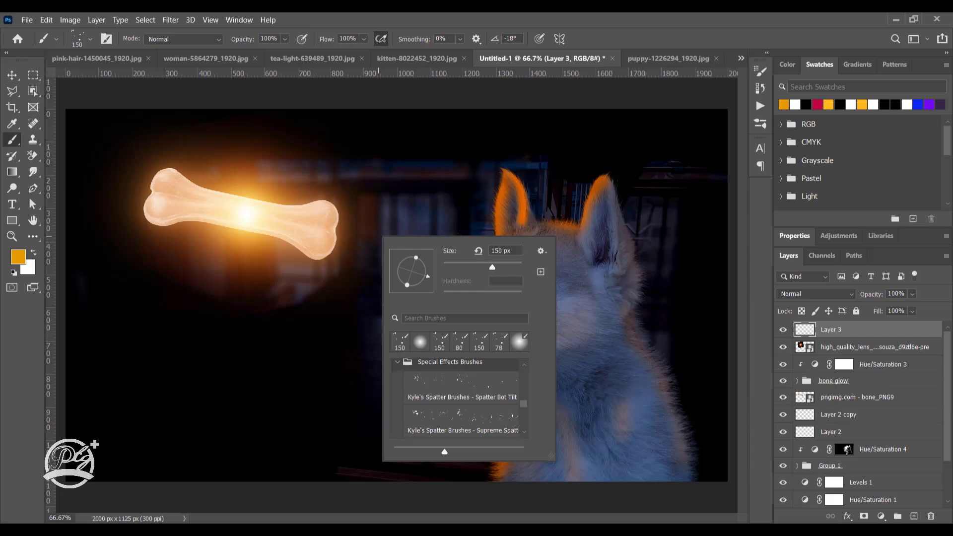
{"action": "left_click", "coordinate": [461, 417]}
{"action": "scroll", "coordinate": [462, 397], "scroll_direction": "down", "scroll_amount": 1}
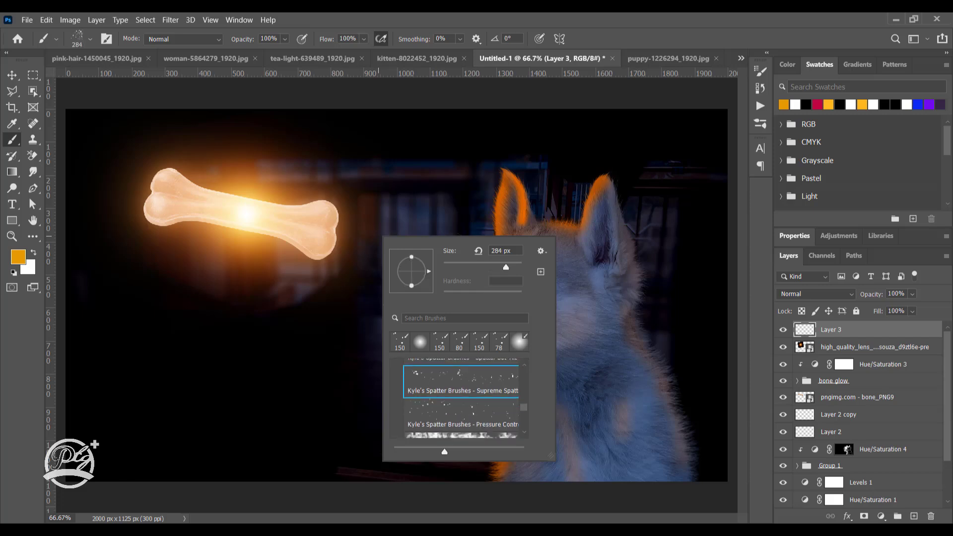
{"action": "left_click", "coordinate": [461, 414]}
Try a 120 px orange spatter stroke beside the bone, then undo it.
{"action": "type", "text": "120"}
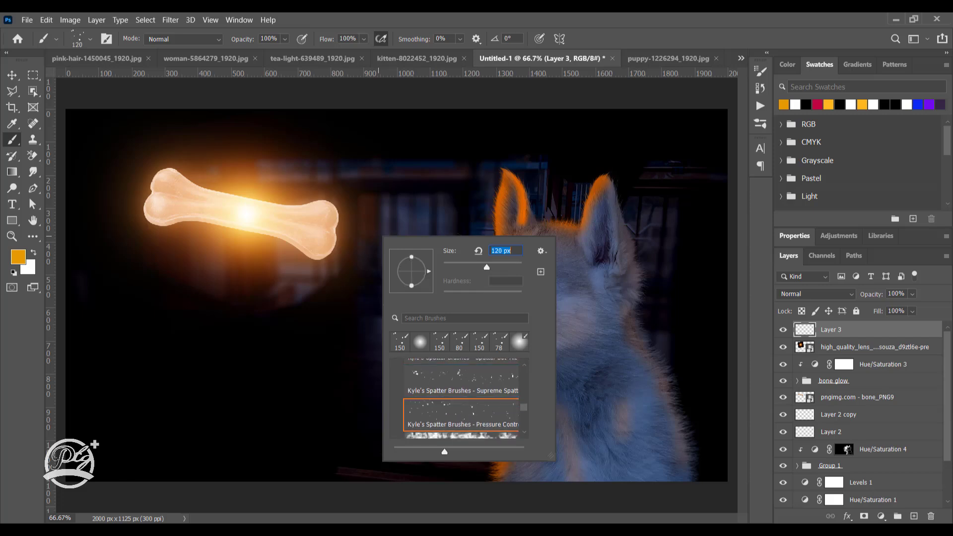
{"action": "key", "text": "Return"}
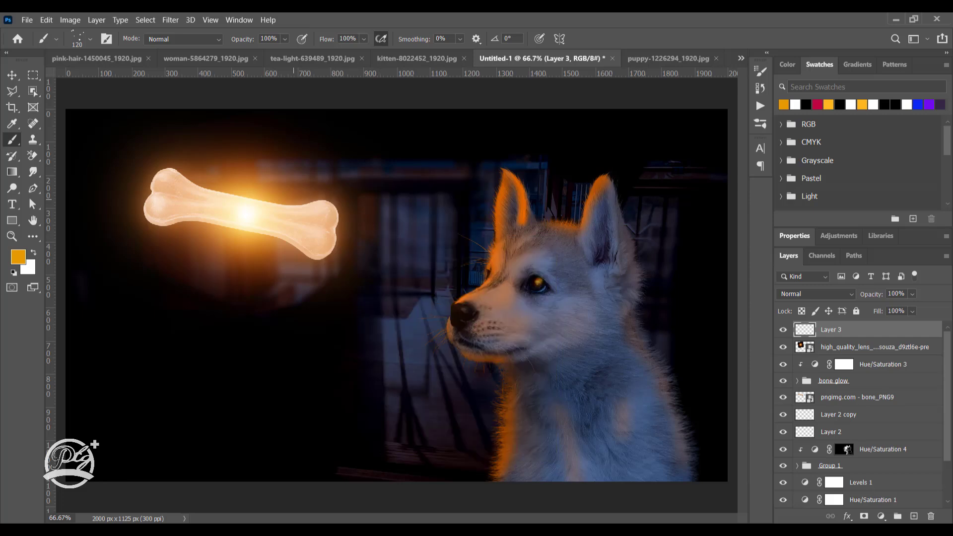
{"action": "left_click_drag", "start_coordinate": [293, 198], "coordinate": [377, 234]}
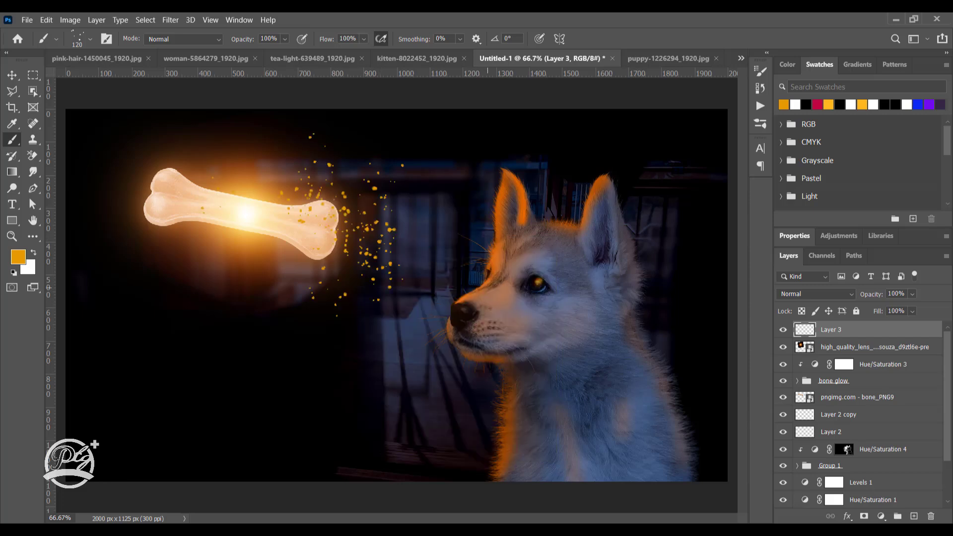
{"action": "key", "text": "ctrl+z"}
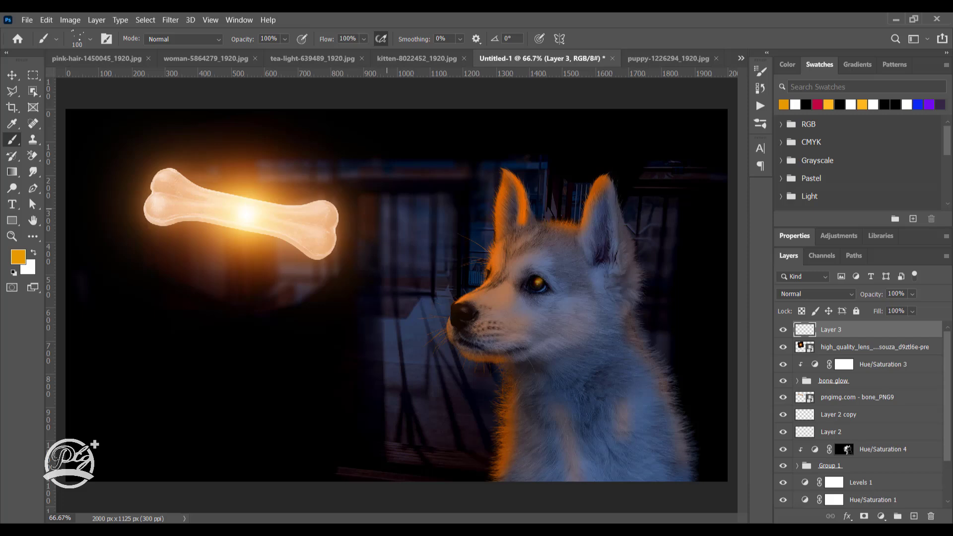
Choose the 78 px Pressure Control spatter brush, set near-white paint, and add a sparkle layer.
{"action": "right_click", "coordinate": [393, 208]}
{"action": "left_click", "coordinate": [470, 387]}
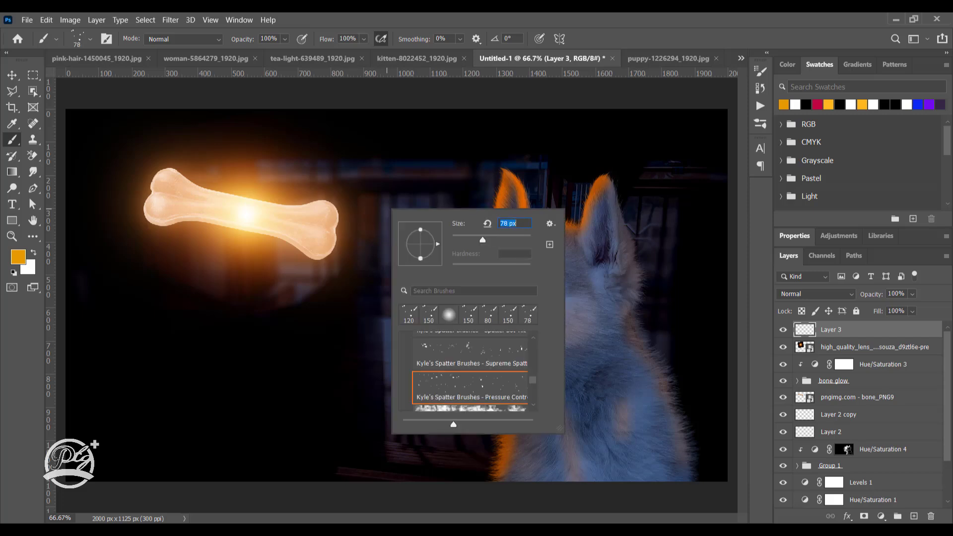
{"action": "key", "text": "Return"}
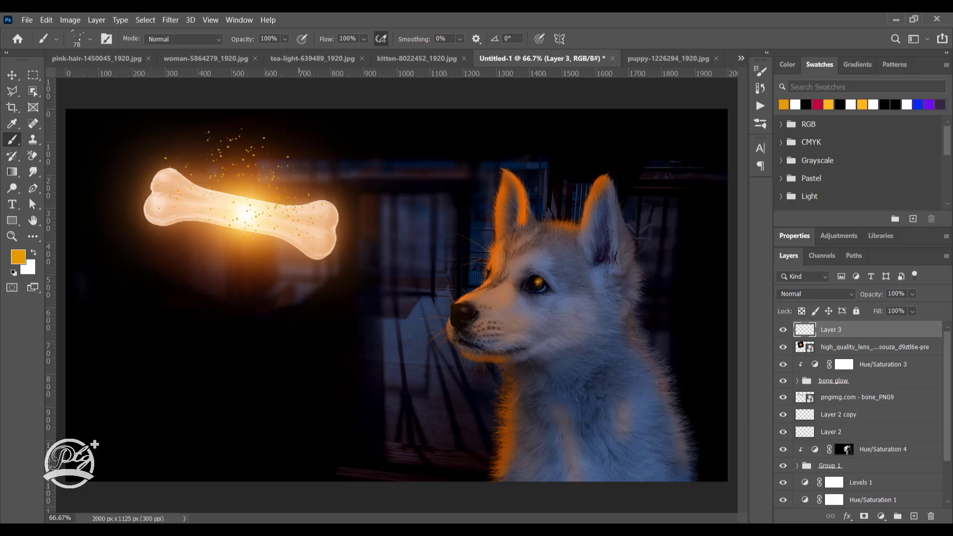
{"action": "key", "text": "ctrl+z"}
{"action": "left_click", "coordinate": [244, 204], "text": "alt"}
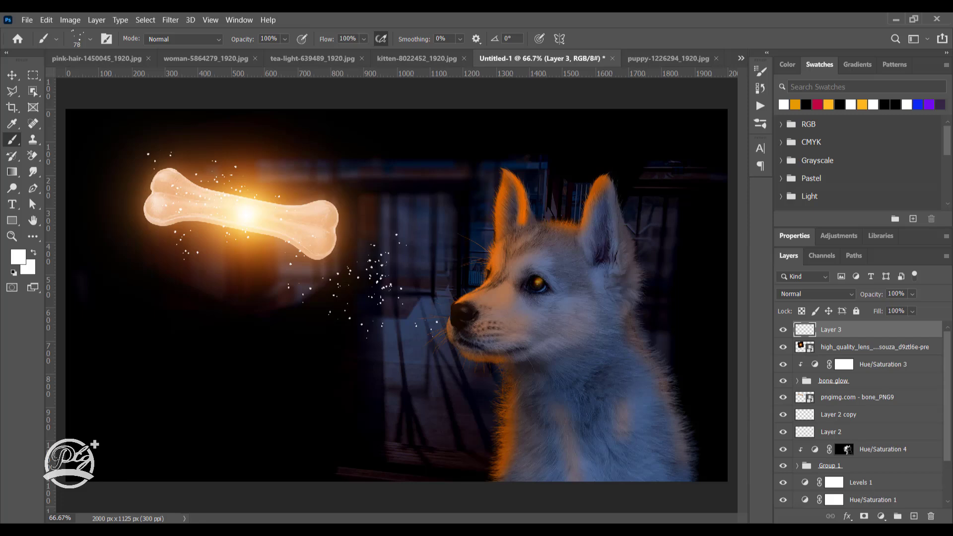
{"action": "left_click", "coordinate": [914, 516]}
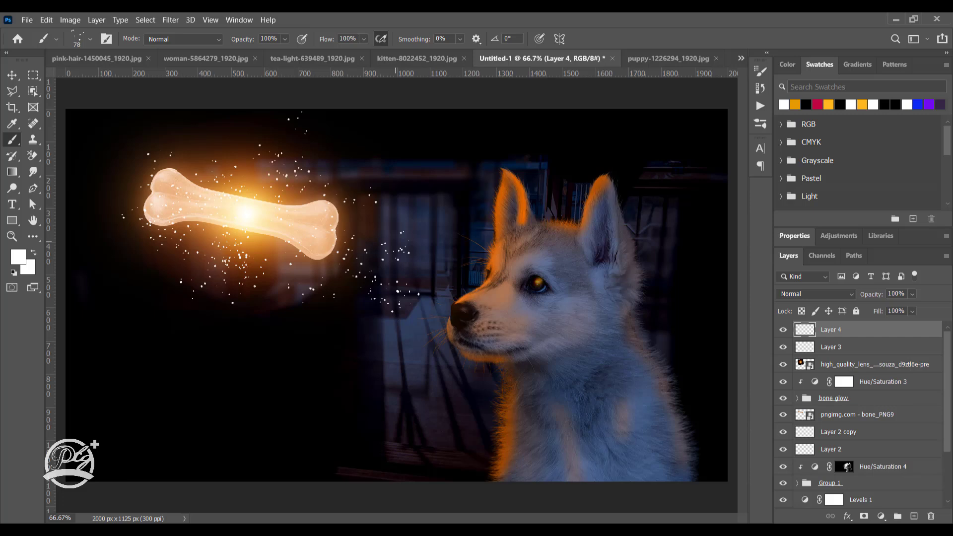
Undo a sparkle trail across the face, add and hide an empty Layer 5.
{"action": "left_click_drag", "start_coordinate": [473, 226], "coordinate": [521, 303]}
{"action": "key", "text": "ctrl+z"}
{"action": "left_click", "coordinate": [913, 516]}
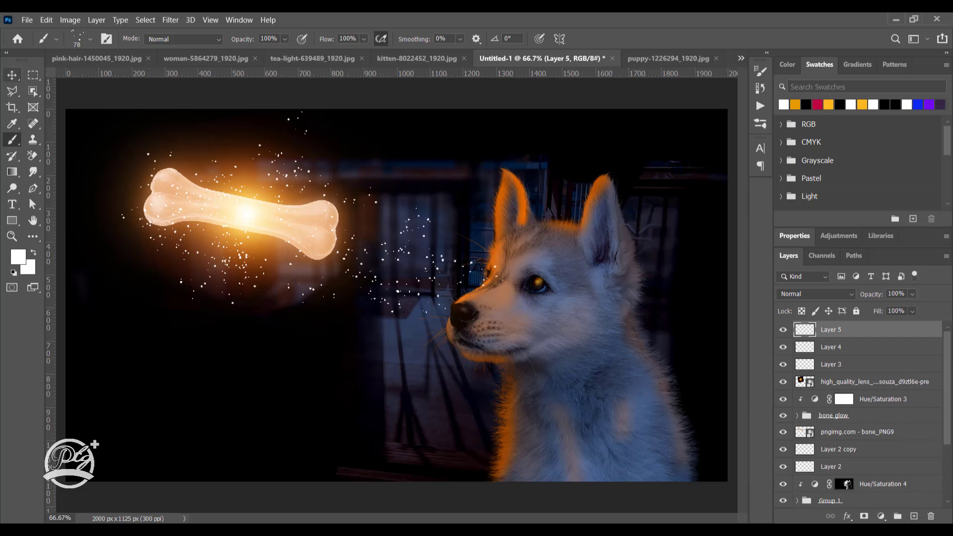
{"action": "key", "text": "v"}
{"action": "left_click", "coordinate": [783, 329]}
{"action": "left_click", "coordinate": [783, 347]}
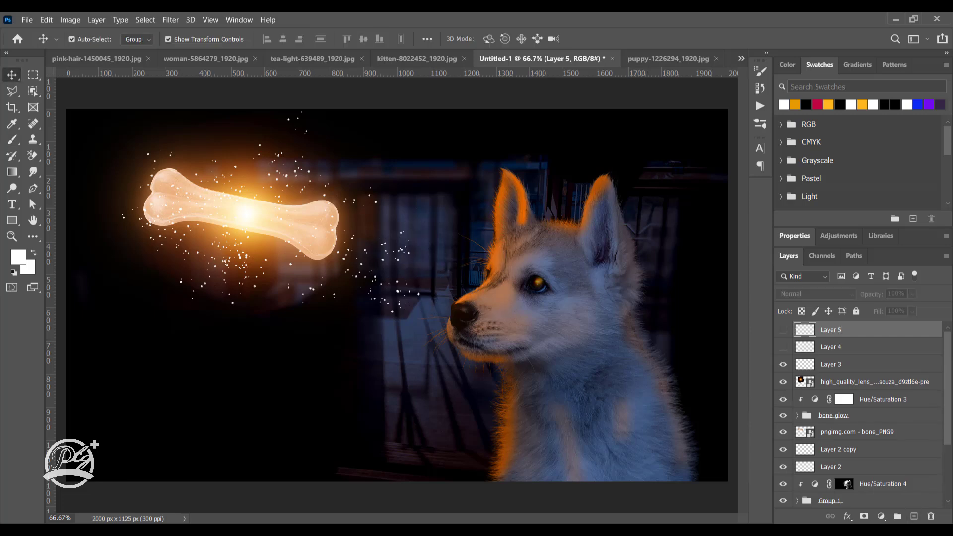
{"action": "left_click", "coordinate": [783, 346]}
Combine sparkle Layers 3 and 4 into a single smart object.
{"action": "left_click", "coordinate": [833, 347]}
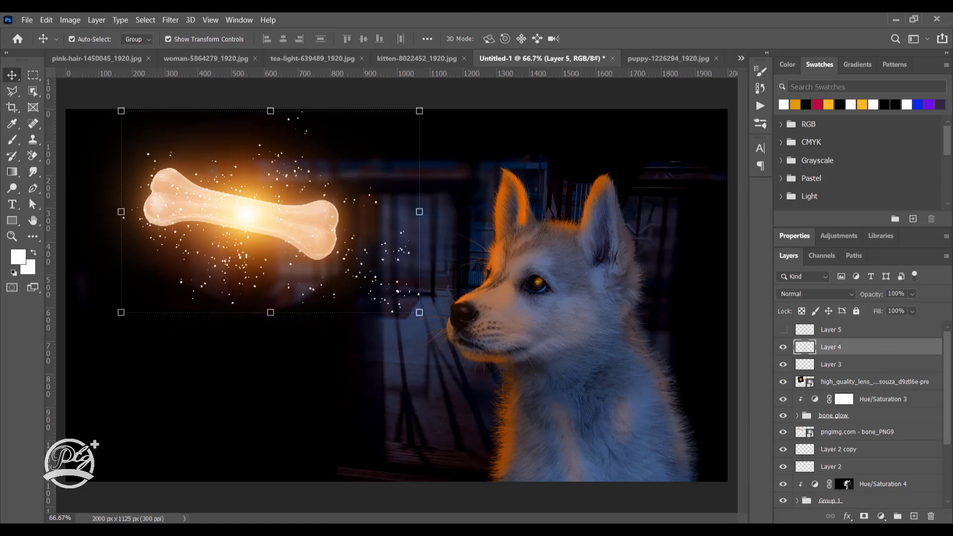
{"action": "left_click", "coordinate": [833, 364], "text": "shift"}
{"action": "right_click", "coordinate": [851, 364]}
{"action": "left_click", "coordinate": [730, 173]}
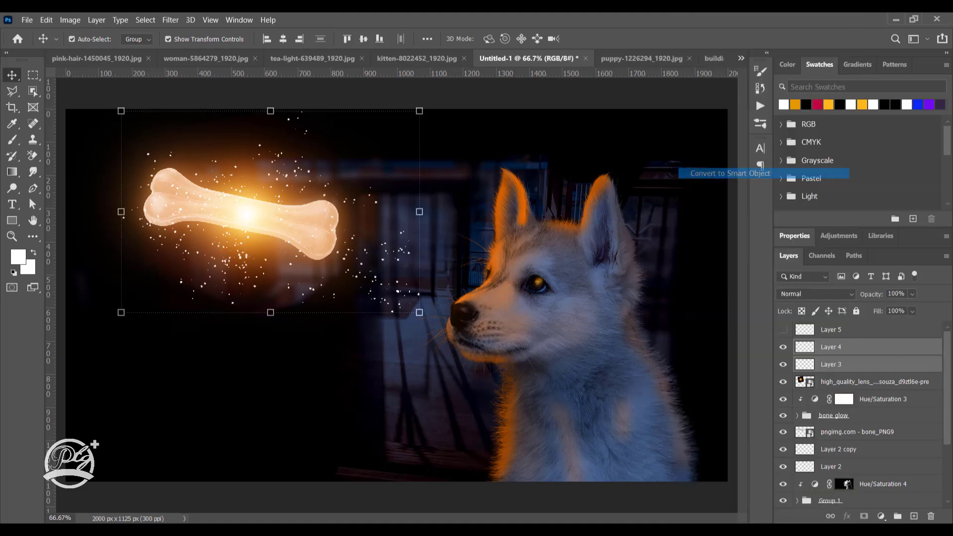
{"action": "left_click", "coordinate": [145, 20]}
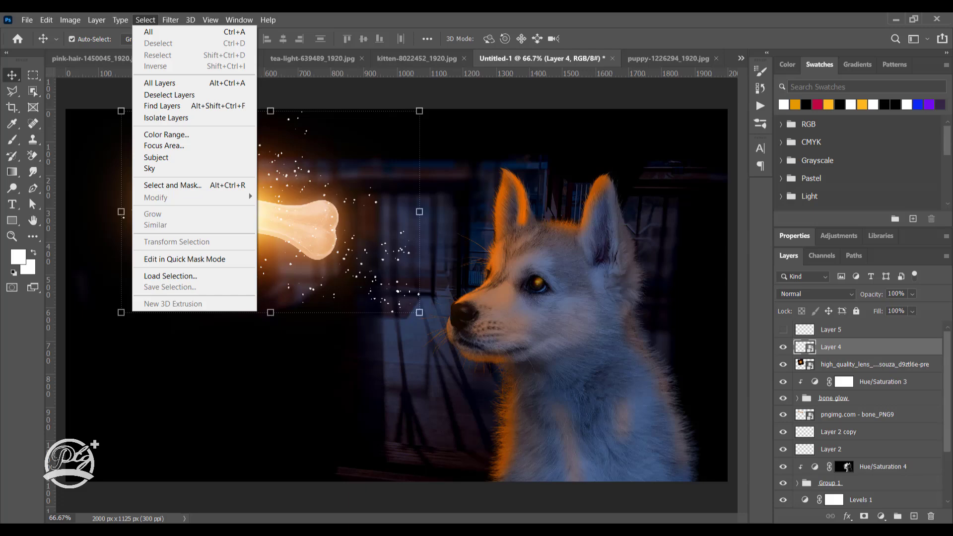
{"action": "key", "text": "Escape"}
Set the sparkle smart object to Linear Dodge (Add) with a 1.0 px Gaussian Blur.
{"action": "left_click", "coordinate": [815, 293]}
{"action": "left_click", "coordinate": [804, 333]}
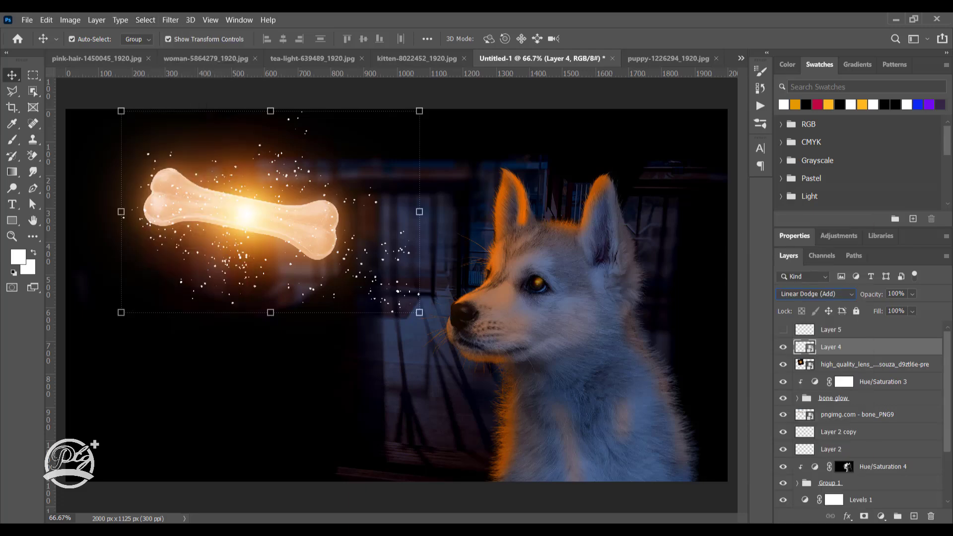
{"action": "left_click", "coordinate": [170, 20]}
{"action": "mouse_move", "coordinate": [223, 168]}
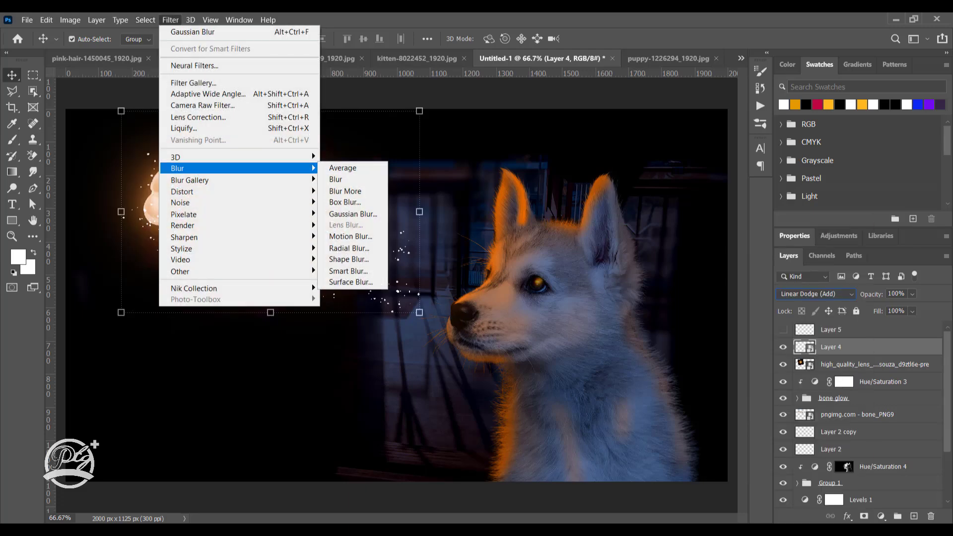
{"action": "left_click", "coordinate": [352, 214]}
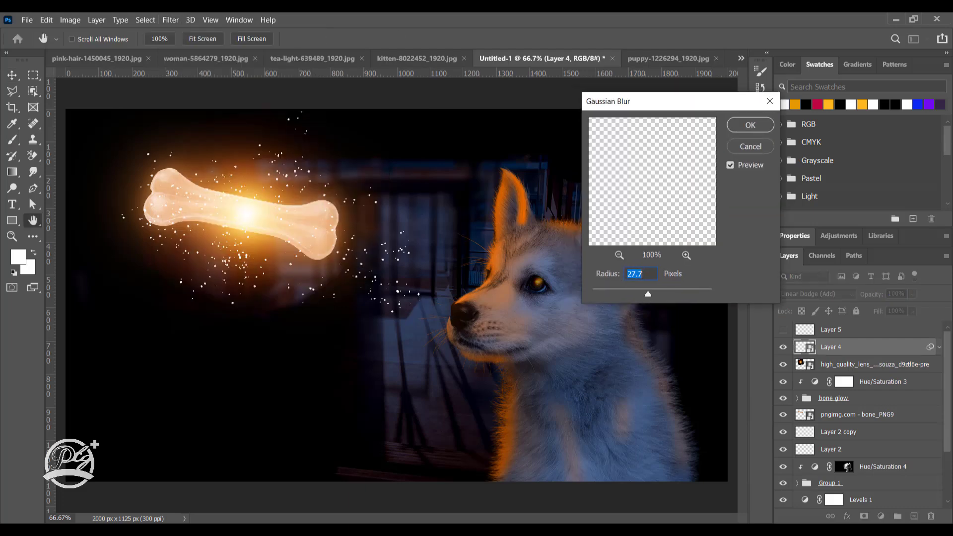
{"action": "type", "text": "3.2"}
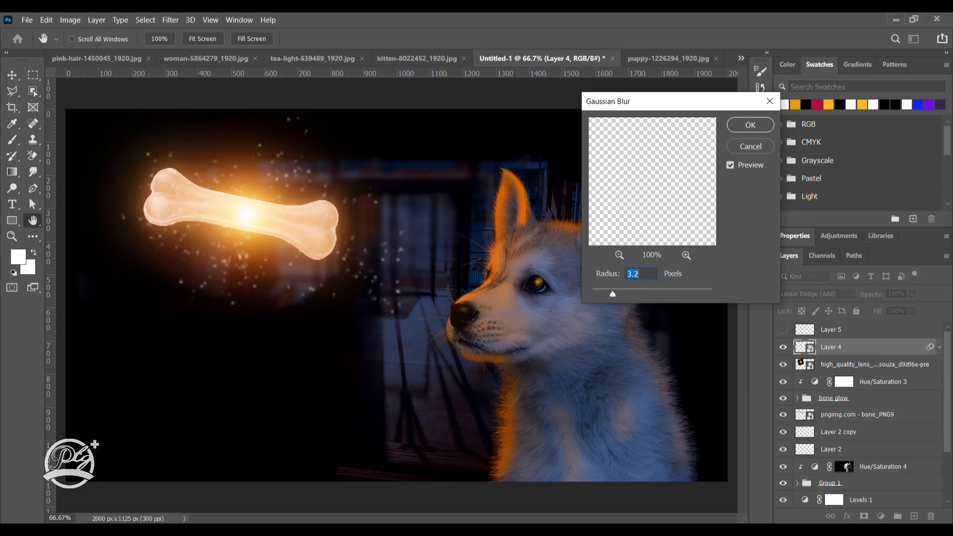
{"action": "type", "text": "2.3"}
{"action": "type", "text": "1.0"}
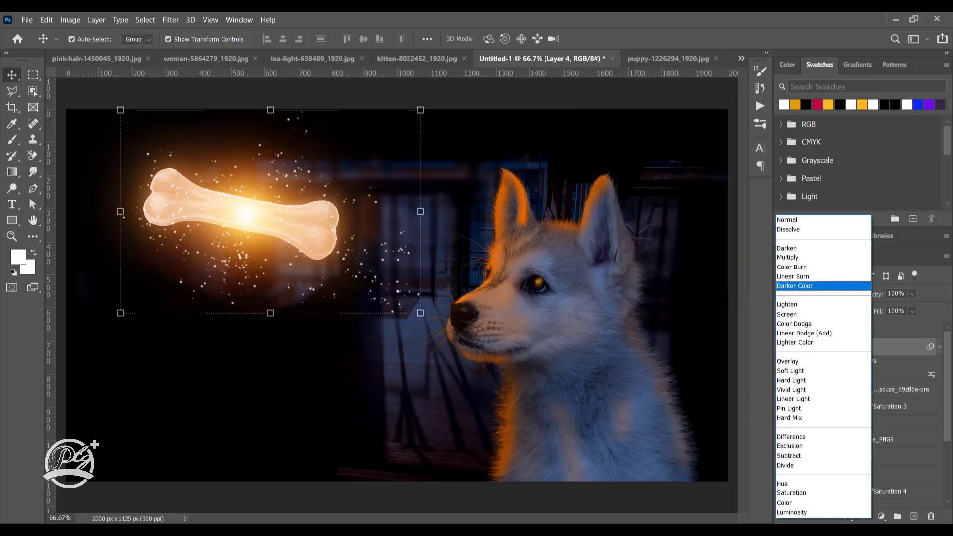
{"action": "left_click", "coordinate": [803, 333]}
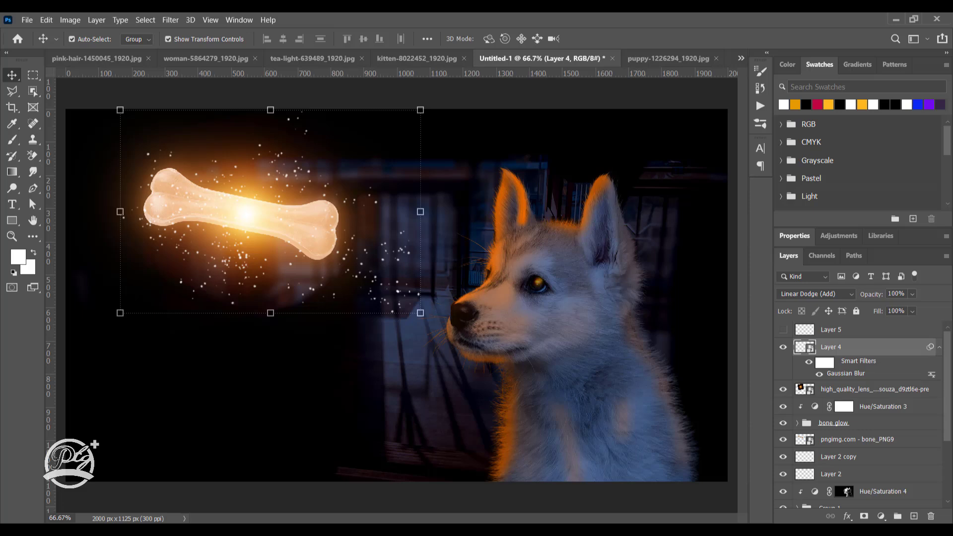
Duplicate the sparkle layer and give Layer 4 copy an 11.1 px Gaussian Blur.
{"action": "key", "text": "ctrl+j"}
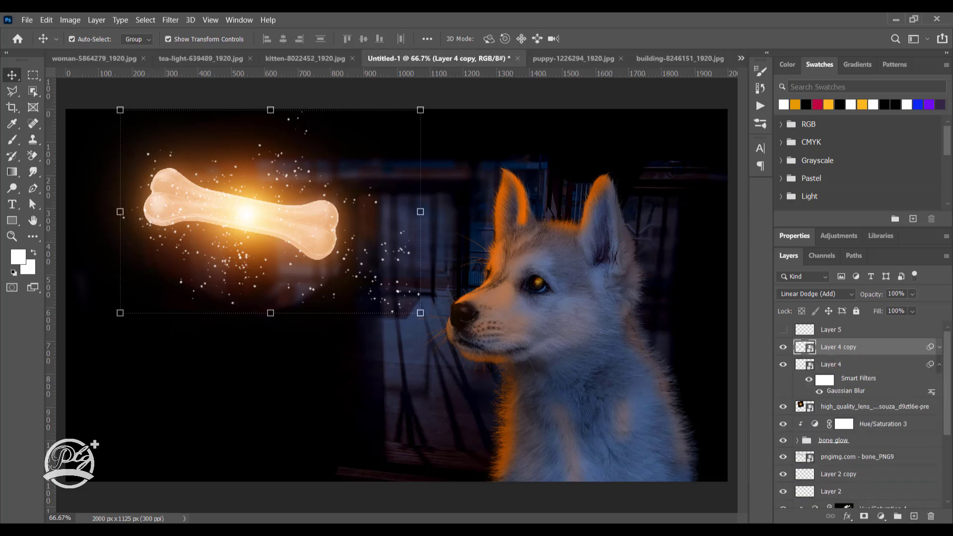
{"action": "left_click", "coordinate": [939, 364]}
{"action": "left_click", "coordinate": [170, 20]}
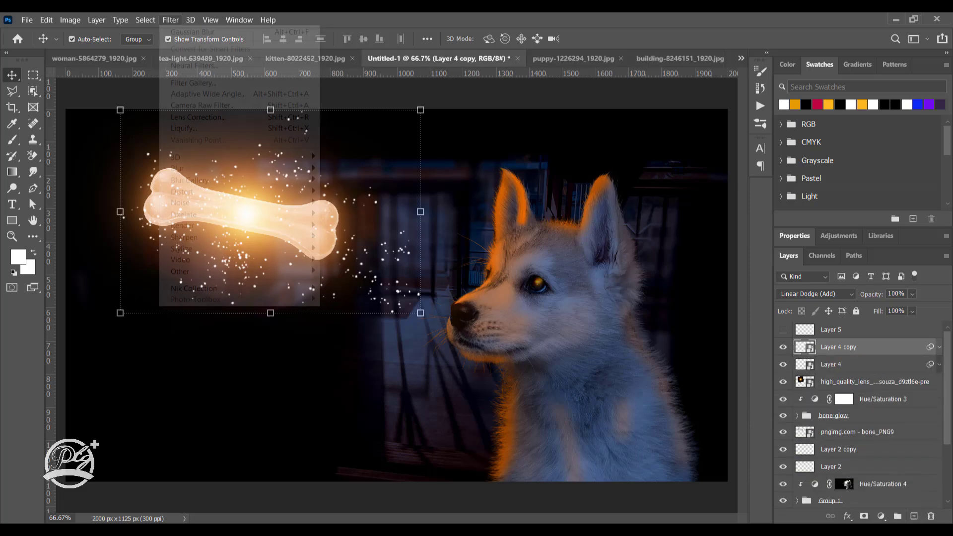
{"action": "left_click", "coordinate": [193, 31]}
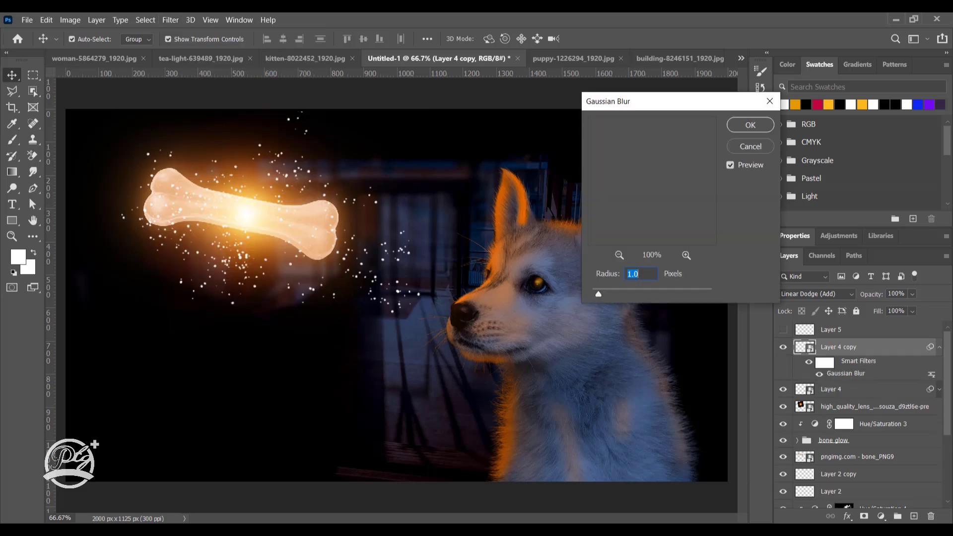
{"action": "left_click_drag", "start_coordinate": [598, 294], "coordinate": [640, 294]}
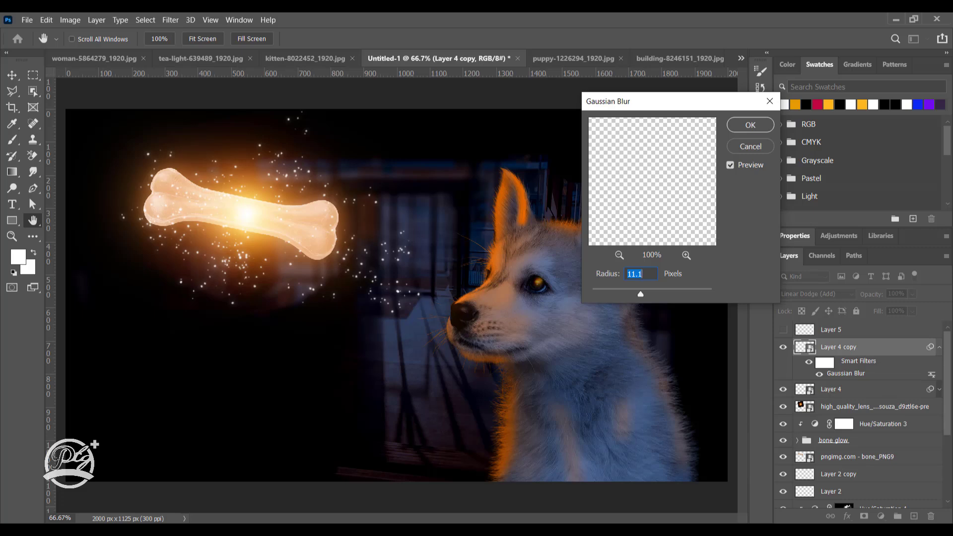
{"action": "key", "text": "Return"}
{"action": "key", "text": "v"}
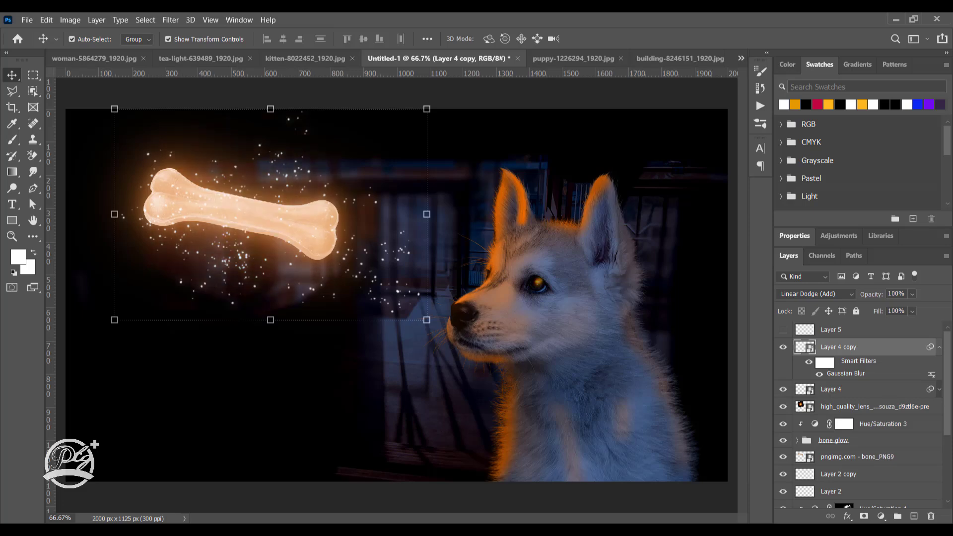
{"action": "scroll", "coordinate": [864, 417], "scroll_direction": "down", "scroll_amount": 5}
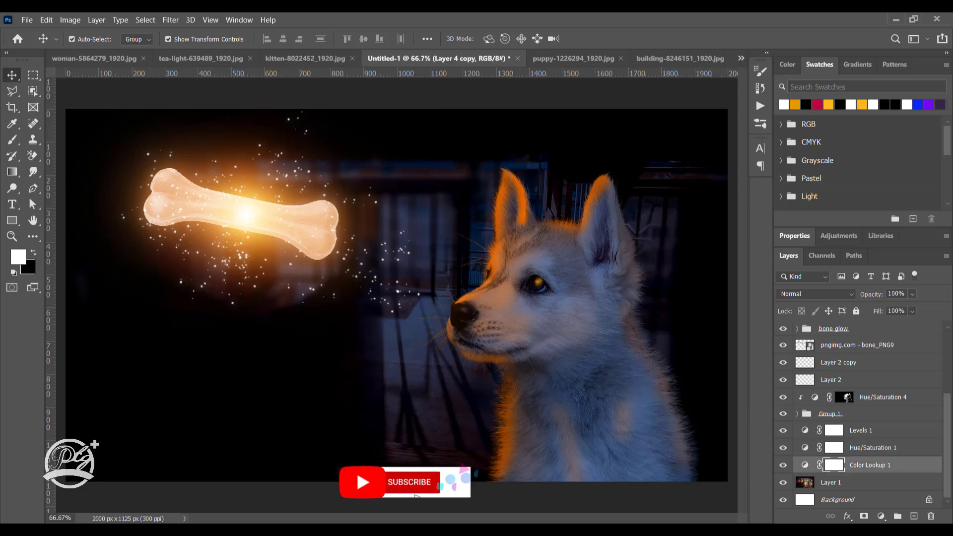
{"action": "key", "text": "alt+bracketright"}
{"action": "key", "text": "alt+bracketright"}
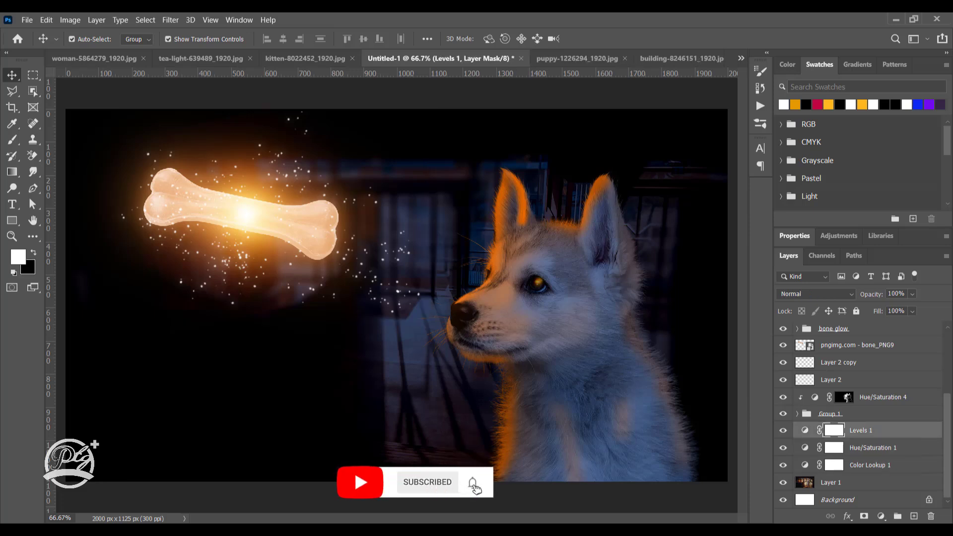
{"action": "key", "text": "alt+bracketleft"}
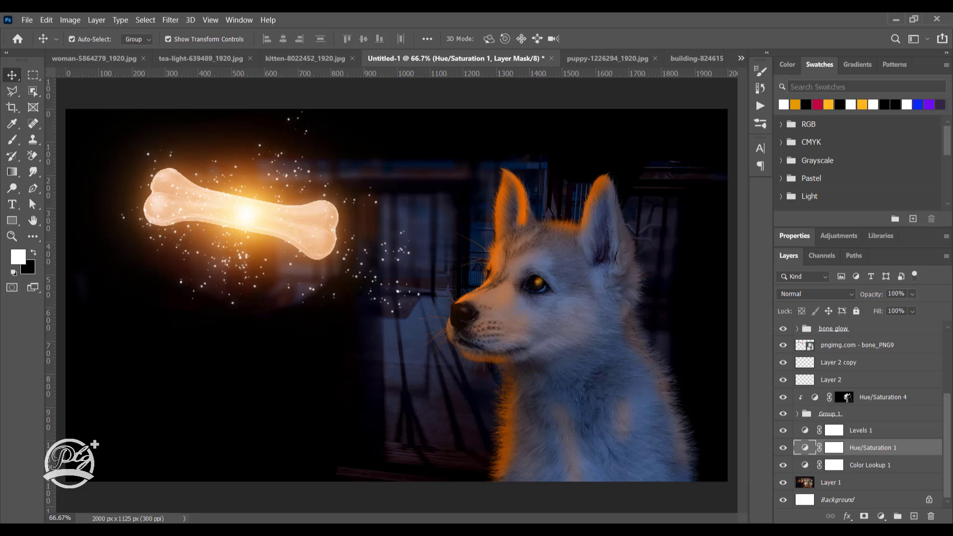
{"action": "double_click", "coordinate": [913, 447]}
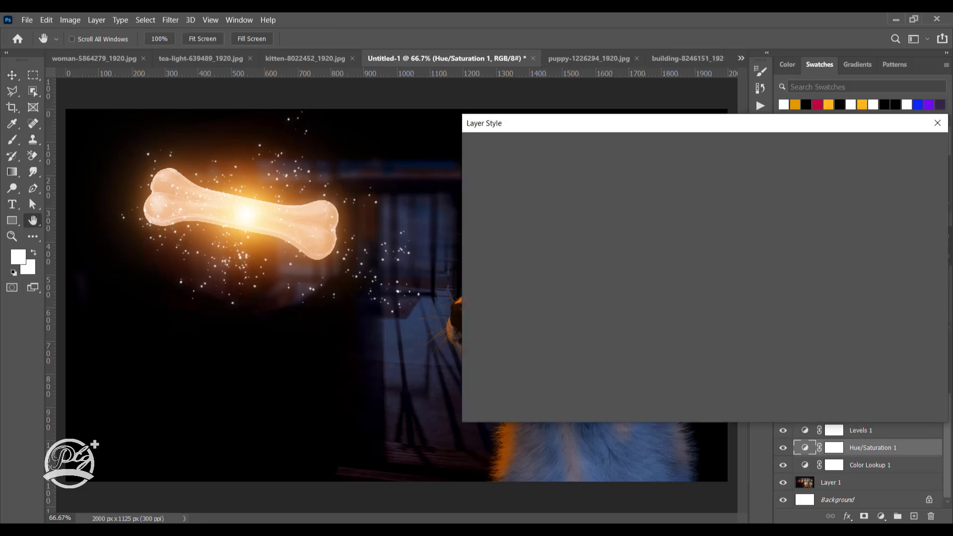
{"action": "key", "text": "Escape"}
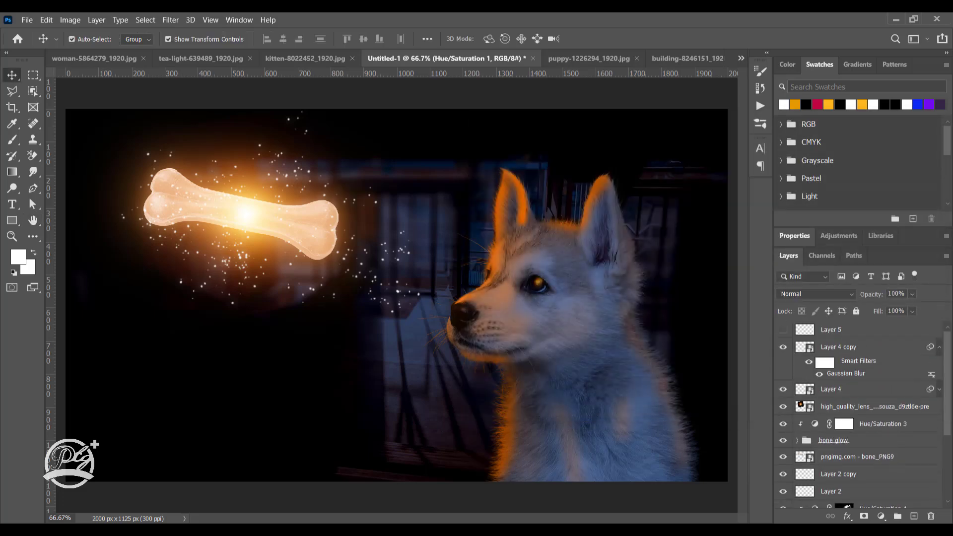
{"action": "key", "text": "alt+period"}
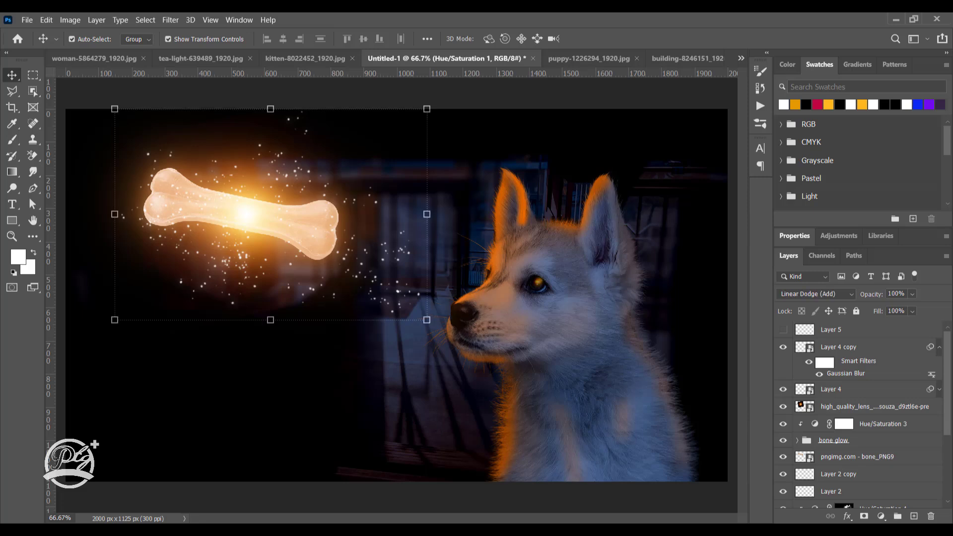
{"action": "key", "text": "ctrl"}
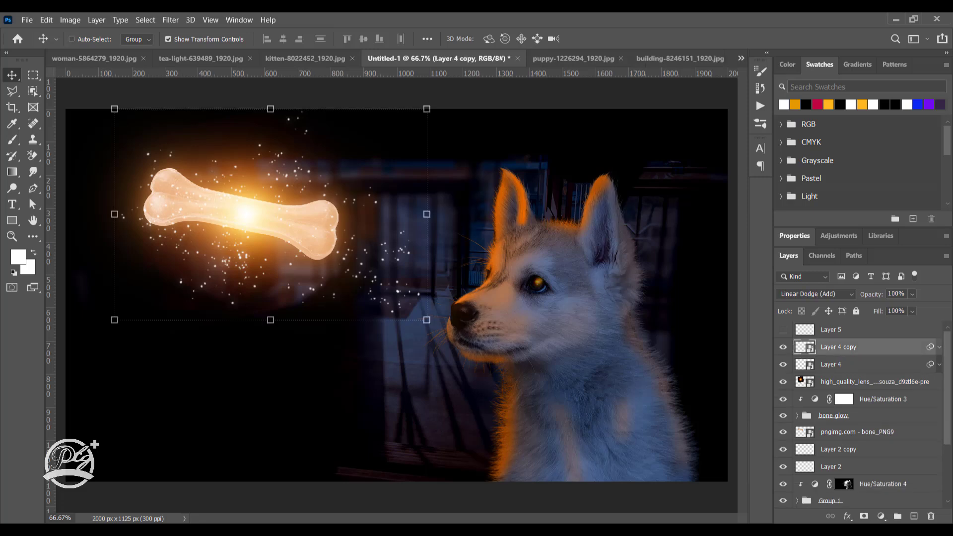
Duplicate the sparkle copy and blur Layer 4 copy 2 at a 55.3 px radius.
{"action": "key", "text": "ctrl+j"}
{"action": "key", "text": "ctrl+alt+f"}
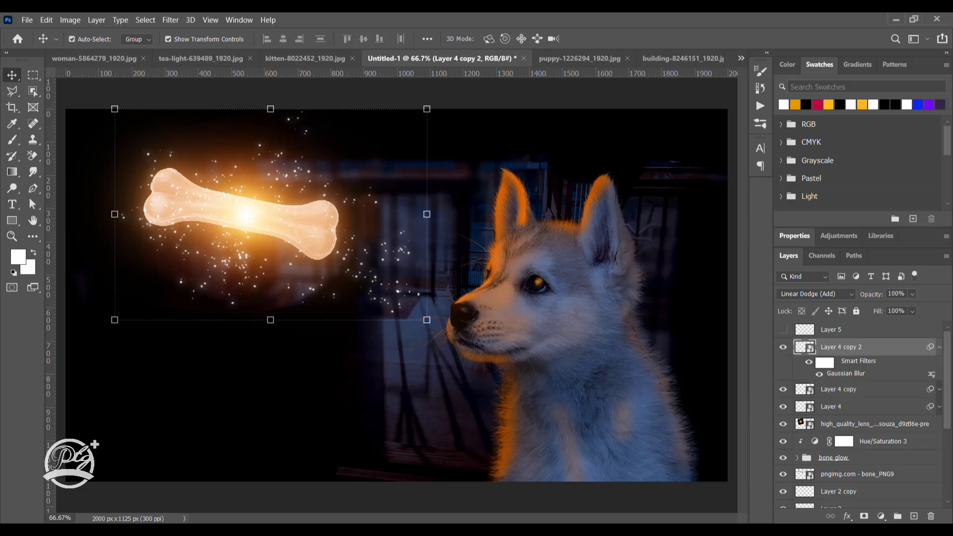
{"action": "key", "text": "ctrl+alt+f"}
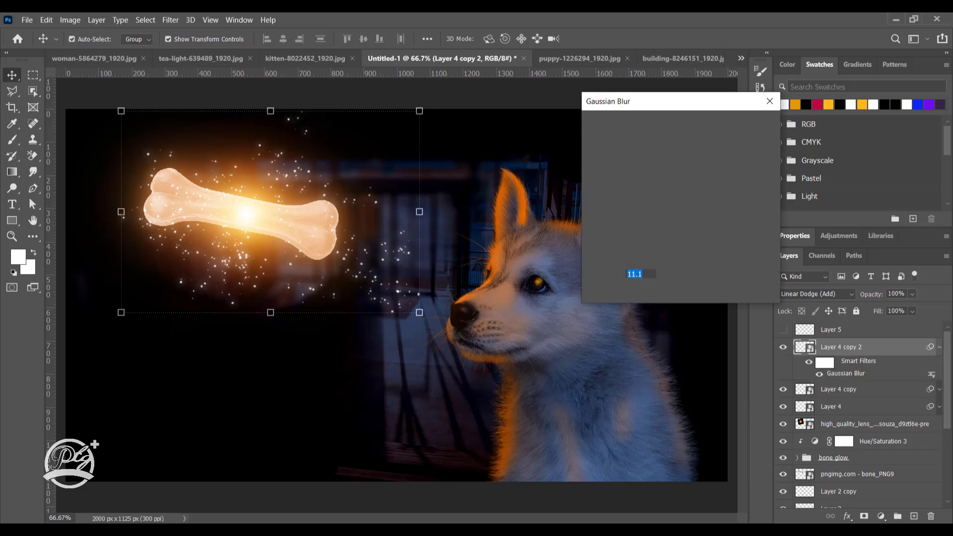
{"action": "left_click_drag", "start_coordinate": [640, 294], "coordinate": [659, 294]}
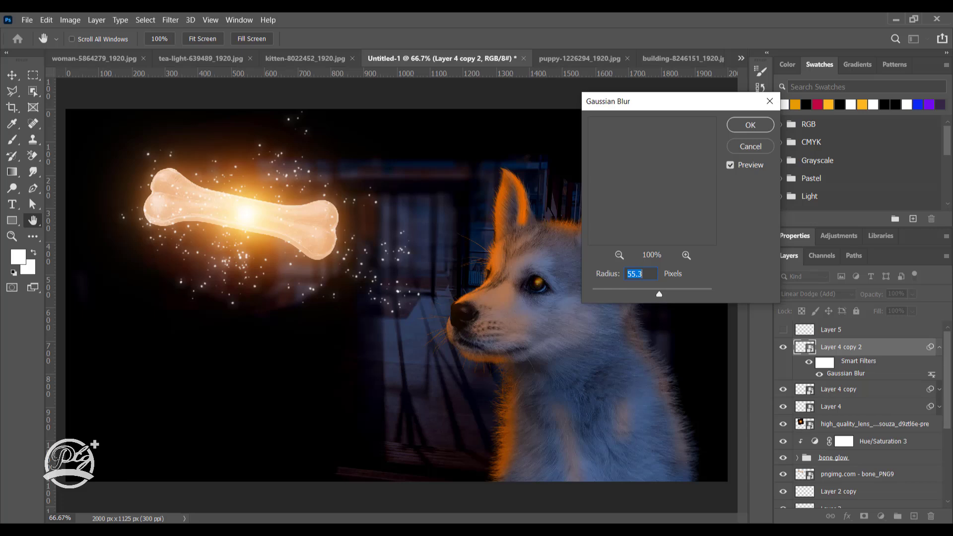
{"action": "key", "text": "Return"}
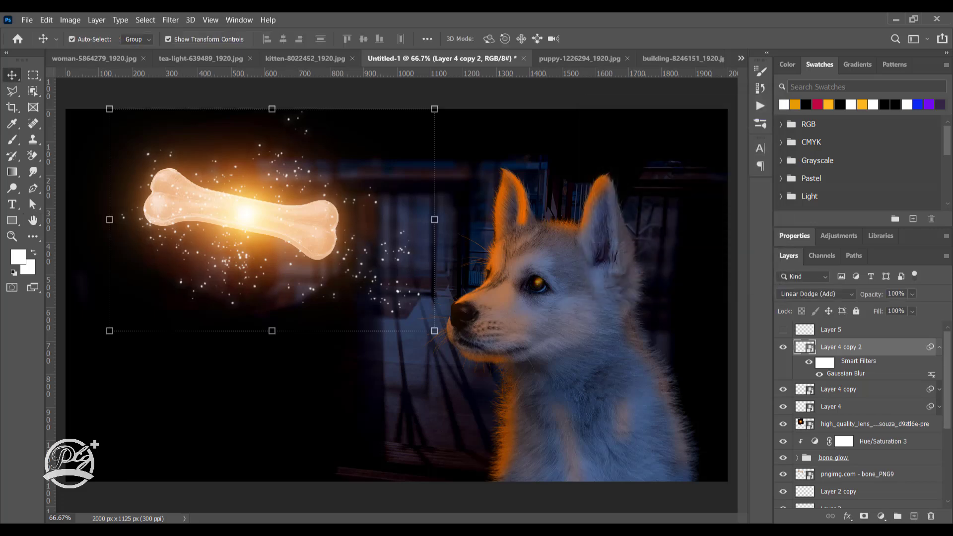
Group Layer 4 and its two copies into Group 2.
{"action": "key", "text": "shift+alt+bracketleft"}
{"action": "key", "text": "shift+alt+bracketleft"}
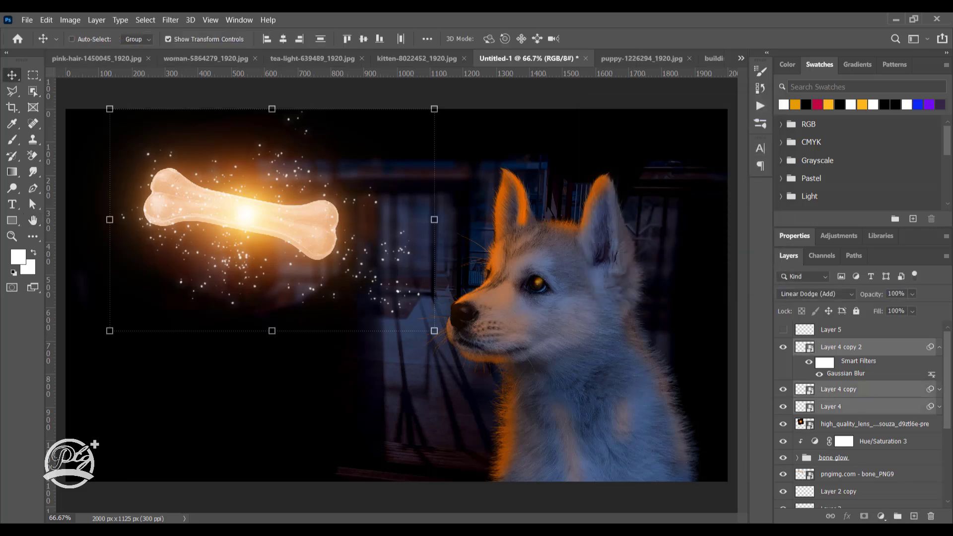
{"action": "key", "text": "ctrl+g"}
{"action": "key", "text": "ctrl"}
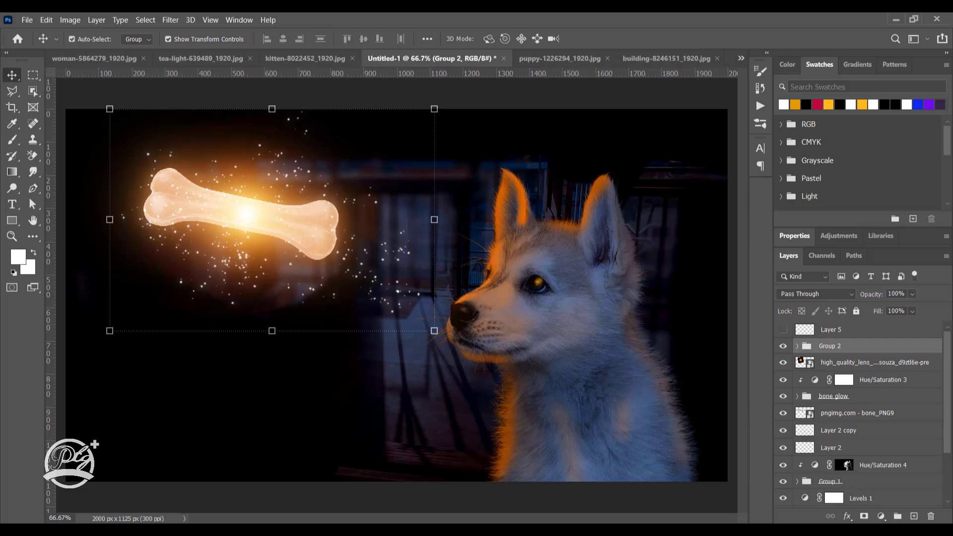
Duplicate Hue/Saturation 3 above Group 2, clip it to the group, then zoom out.
{"action": "left_click_drag", "start_coordinate": [844, 379], "coordinate": [843, 339]}
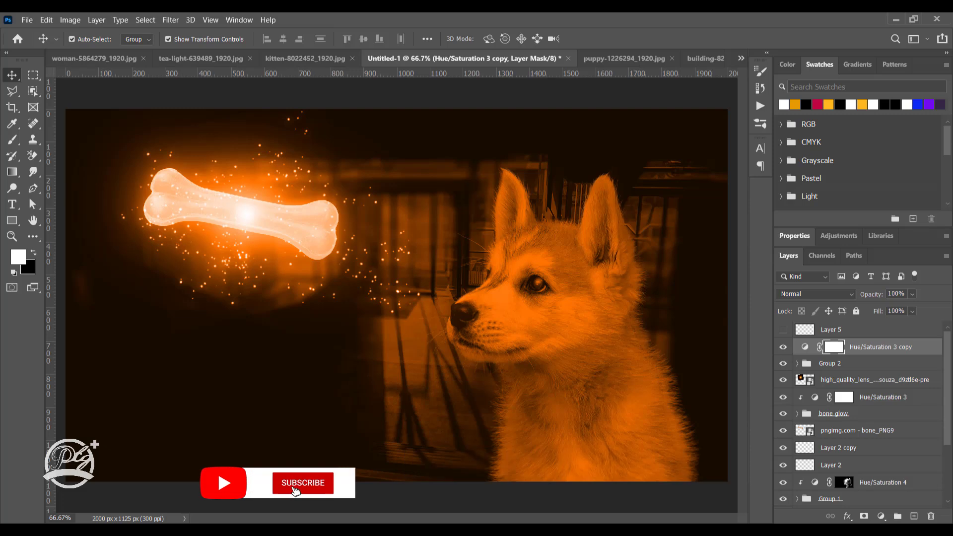
{"action": "key", "text": "ctrl+alt+g"}
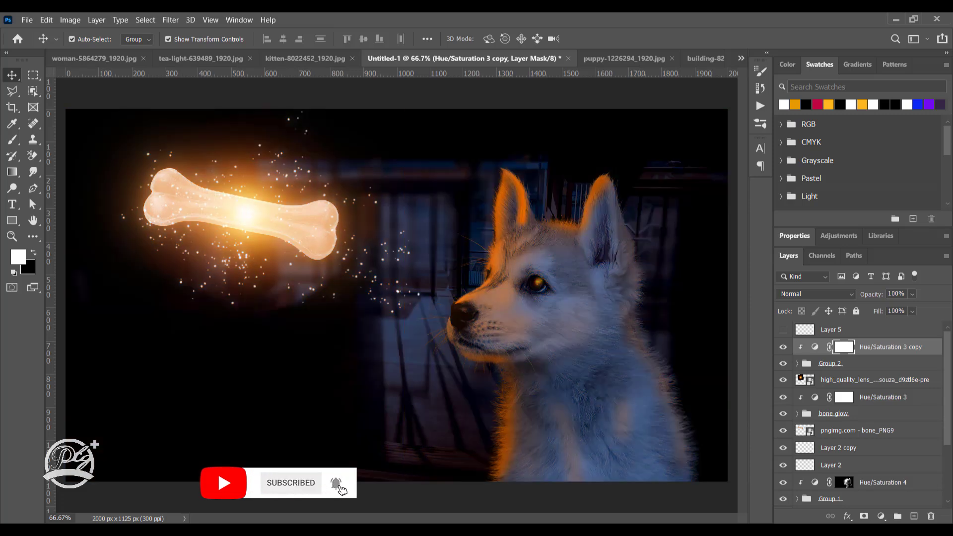
{"action": "key", "text": "alt+bracketleft"}
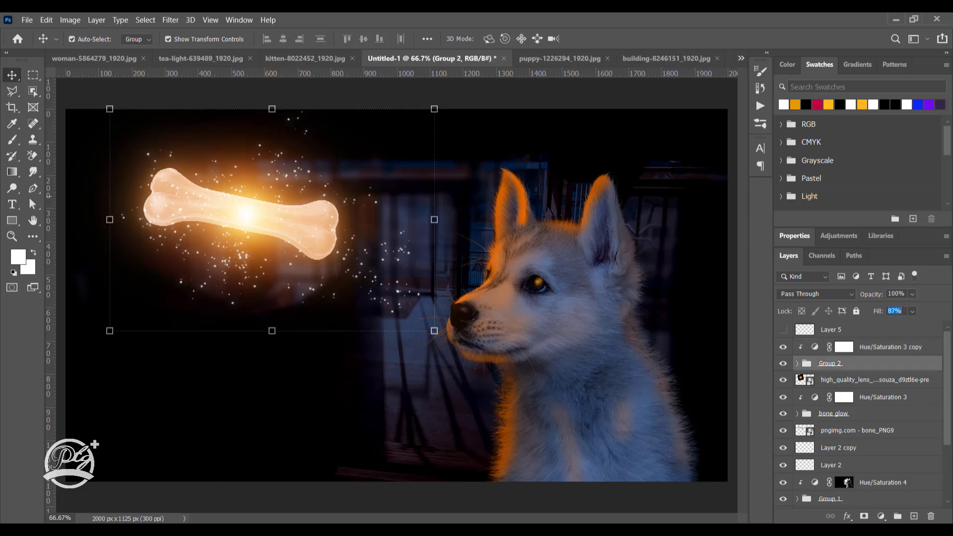
{"action": "key", "text": "ctrl+alt+a"}
{"action": "key", "text": "ctrl+minus"}
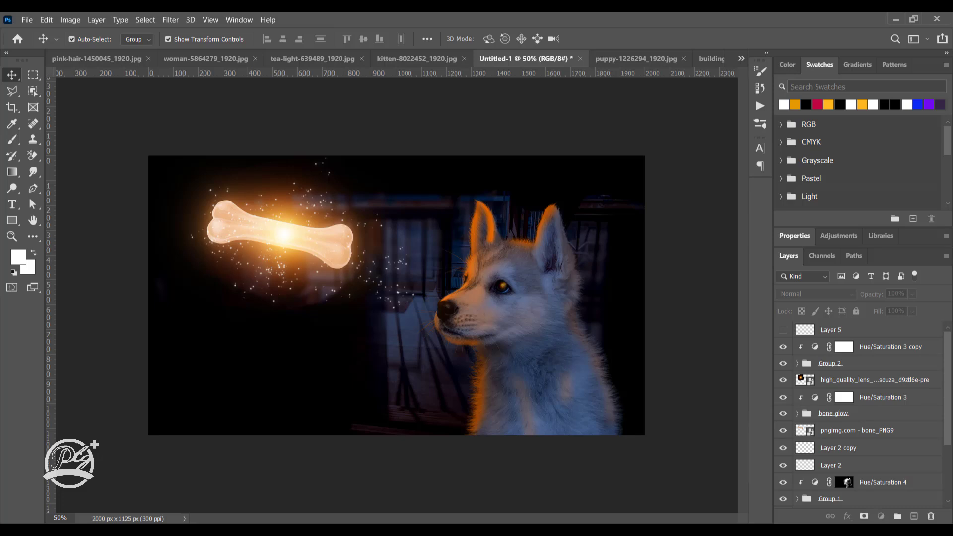
Target the Hue/Saturation 4 adjustment layer itself rather than its mask.
{"action": "left_click", "coordinate": [843, 397]}
{"action": "scroll", "coordinate": [859, 411], "scroll_direction": "down", "scroll_amount": 1}
{"action": "left_click", "coordinate": [843, 460]}
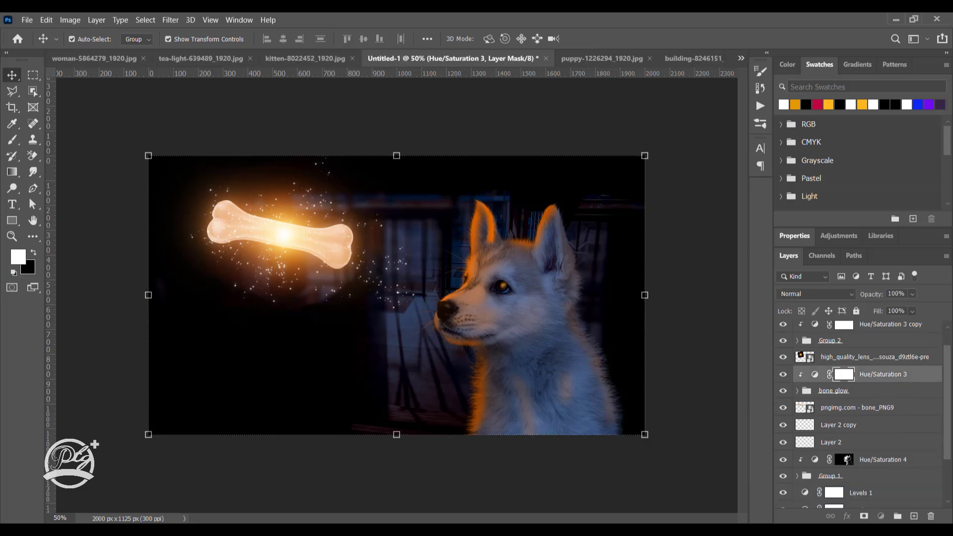
{"action": "left_click", "coordinate": [814, 459]}
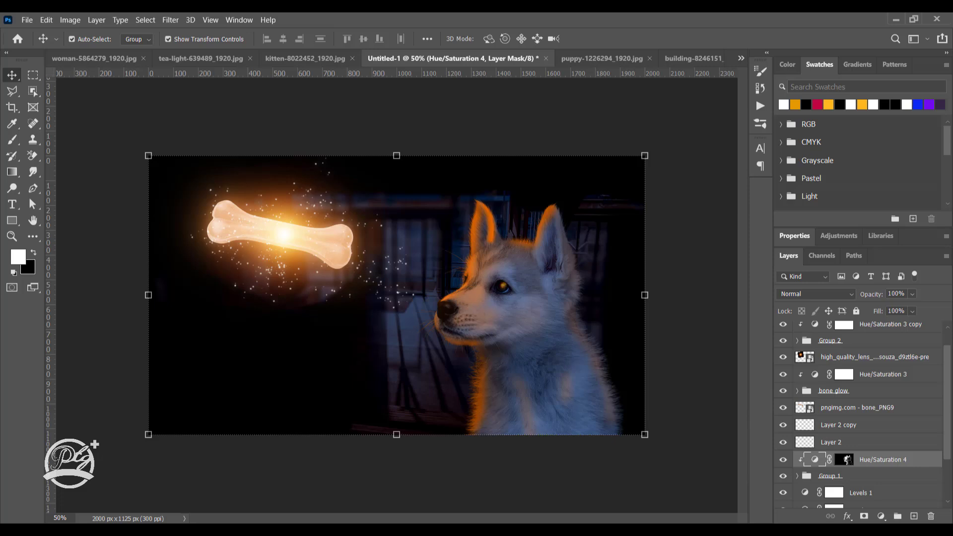
{"action": "double_click", "coordinate": [922, 459]}
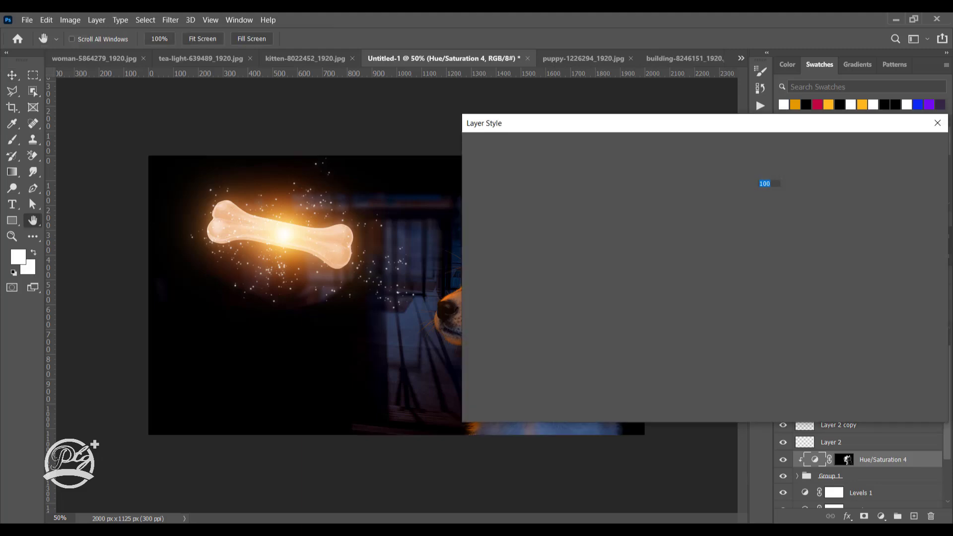
{"action": "key", "text": "Escape"}
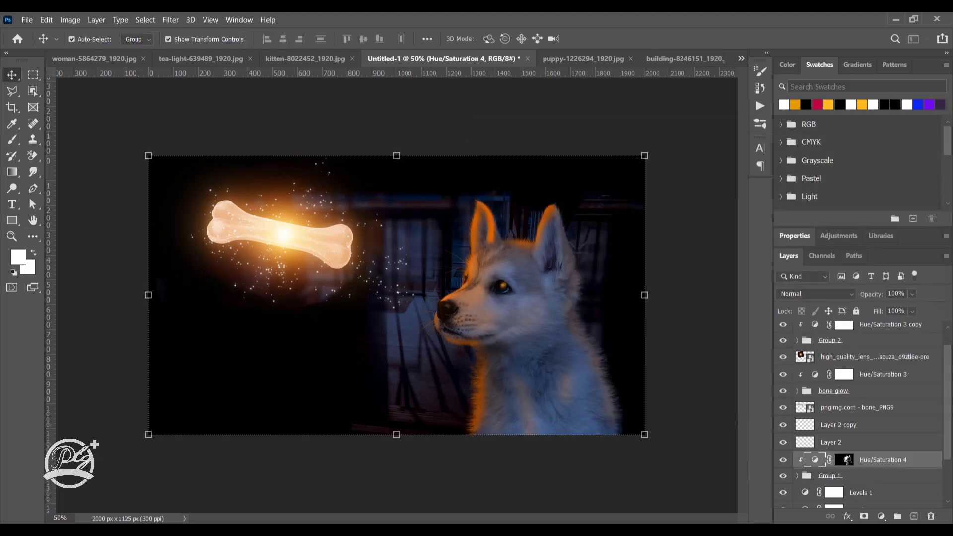
{"action": "right_click", "coordinate": [918, 460]}
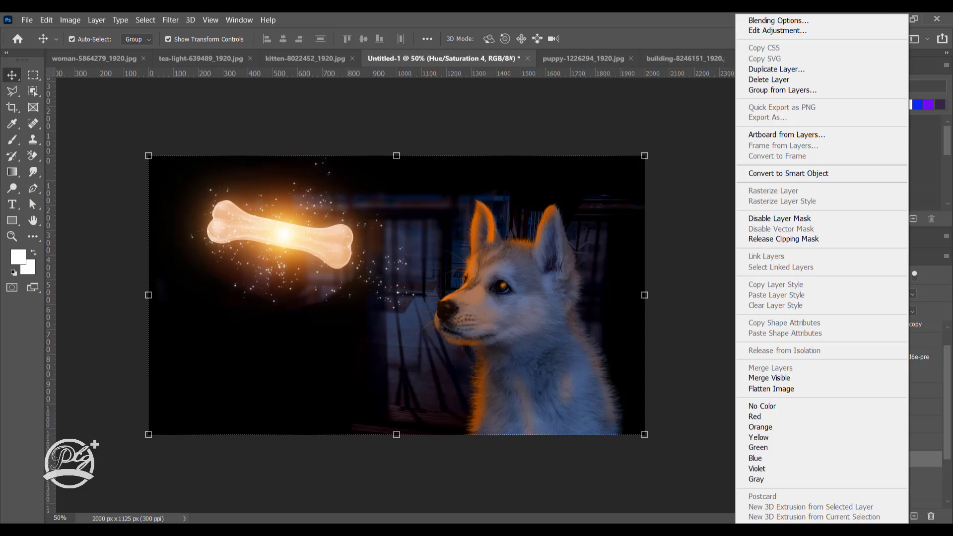
{"action": "key", "text": "Escape"}
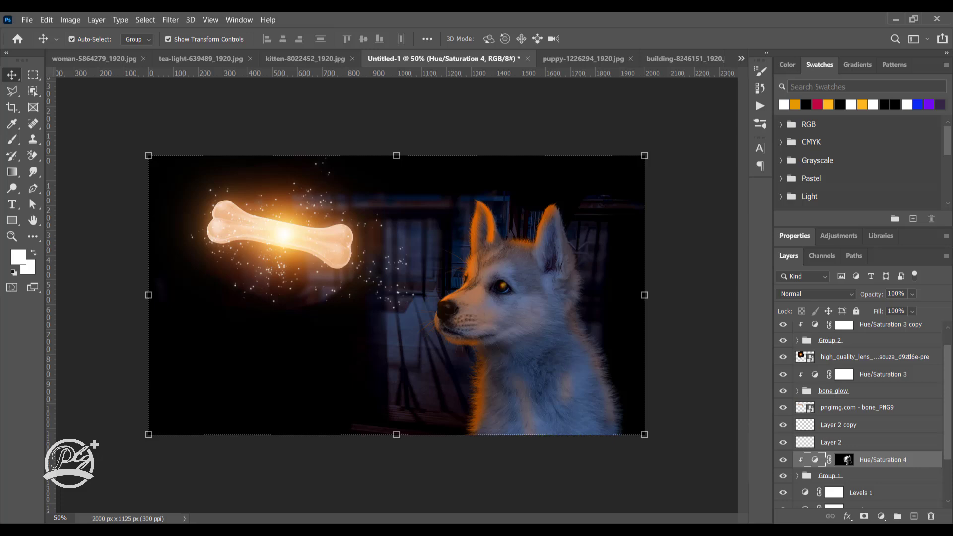
Split Hue/Saturation 4's Underlying Layer black slider to 0/83 in Blending Options.
{"action": "double_click", "coordinate": [918, 460]}
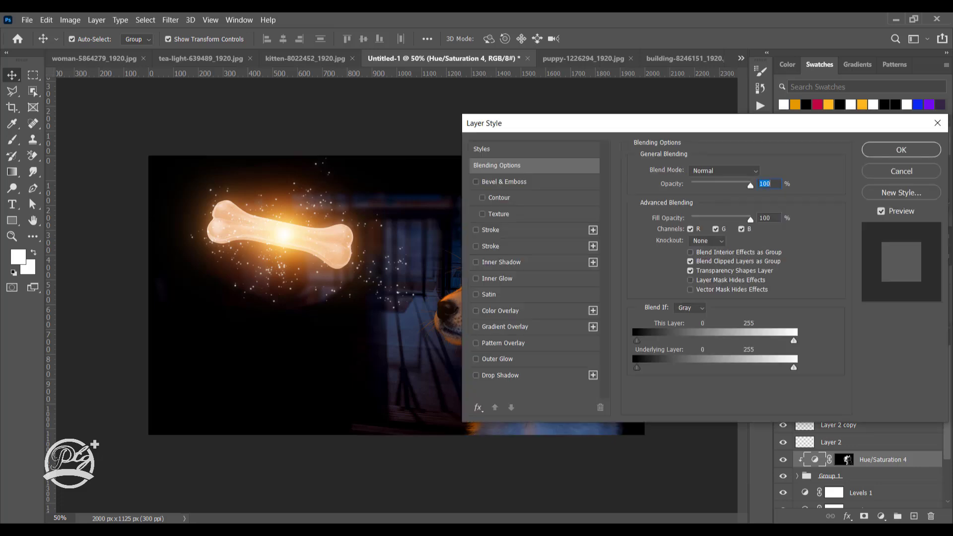
{"action": "left_click_drag", "start_coordinate": [595, 123], "coordinate": [653, 140]}
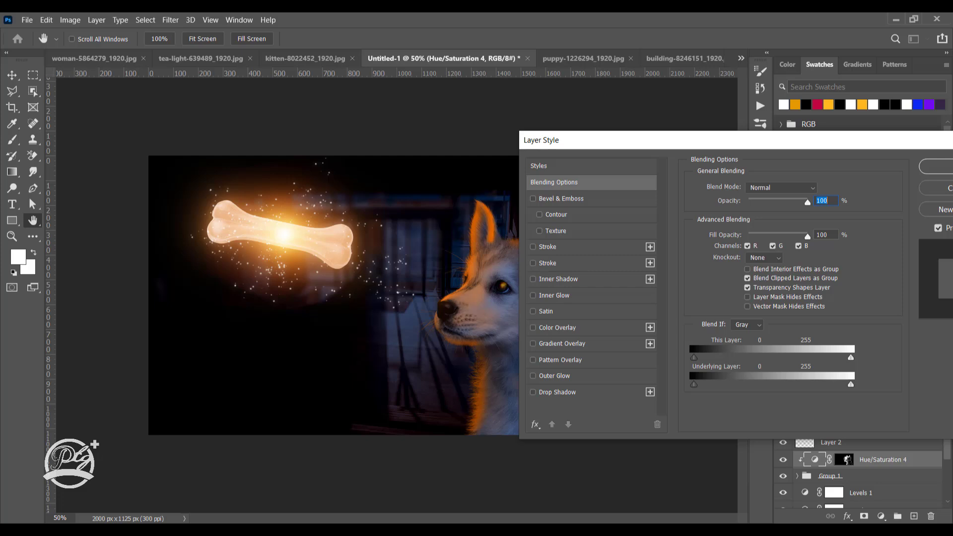
{"action": "key", "text": "alt"}
{"action": "left_click_drag", "start_coordinate": [694, 384], "coordinate": [745, 384]}
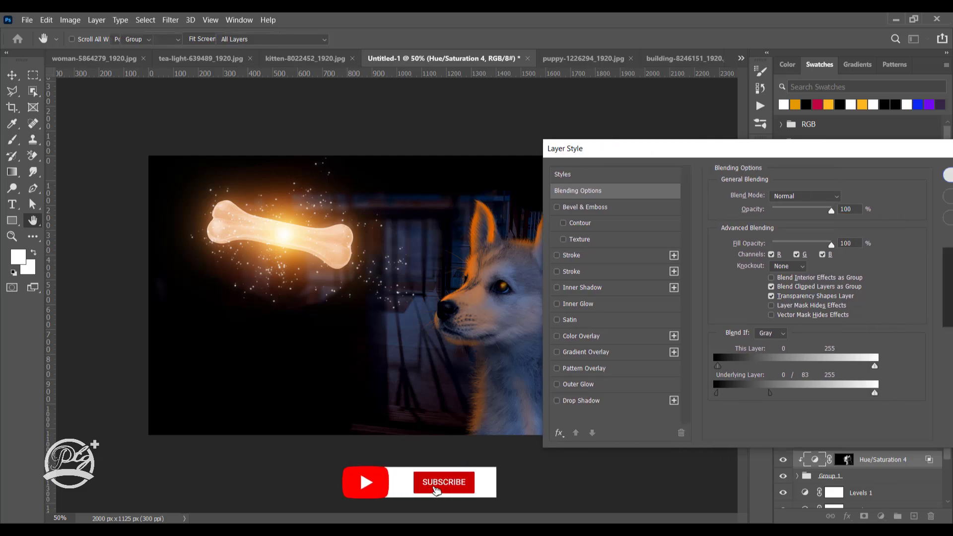
{"action": "key", "text": "Return"}
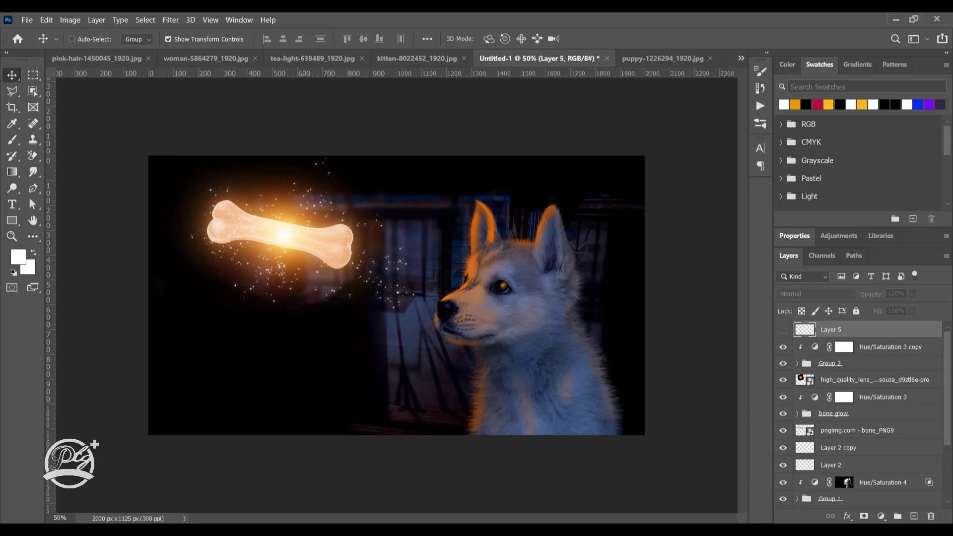
Stamp all visible layers into a new top Layer 6.
{"action": "key", "text": "ctrl+a"}
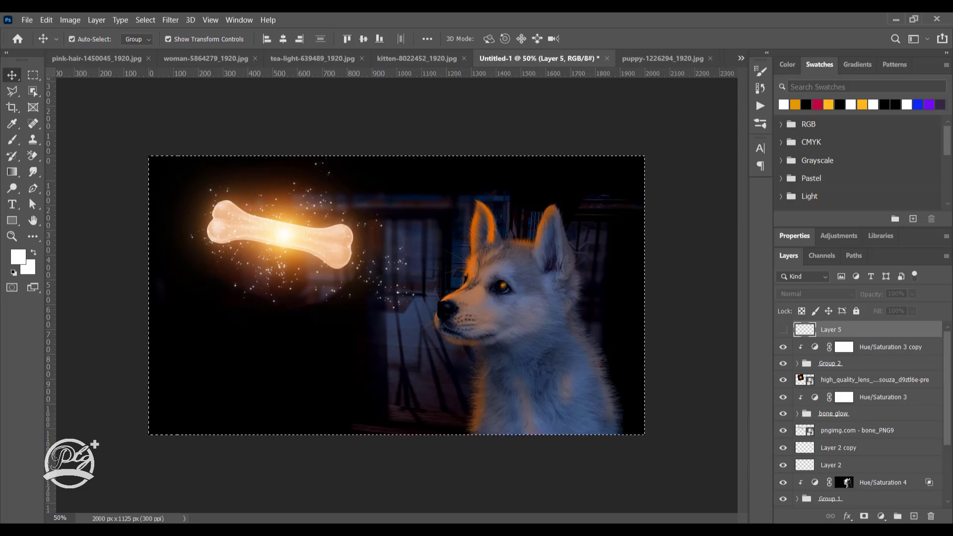
{"action": "key", "text": "ctrl+d"}
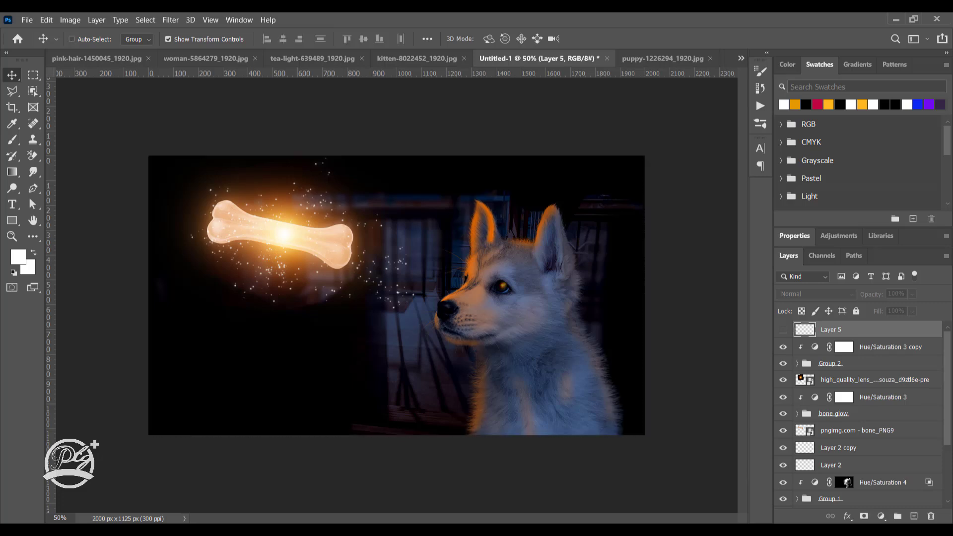
{"action": "key", "text": "ctrl"}
{"action": "key", "text": "ctrl+shift+alt+n"}
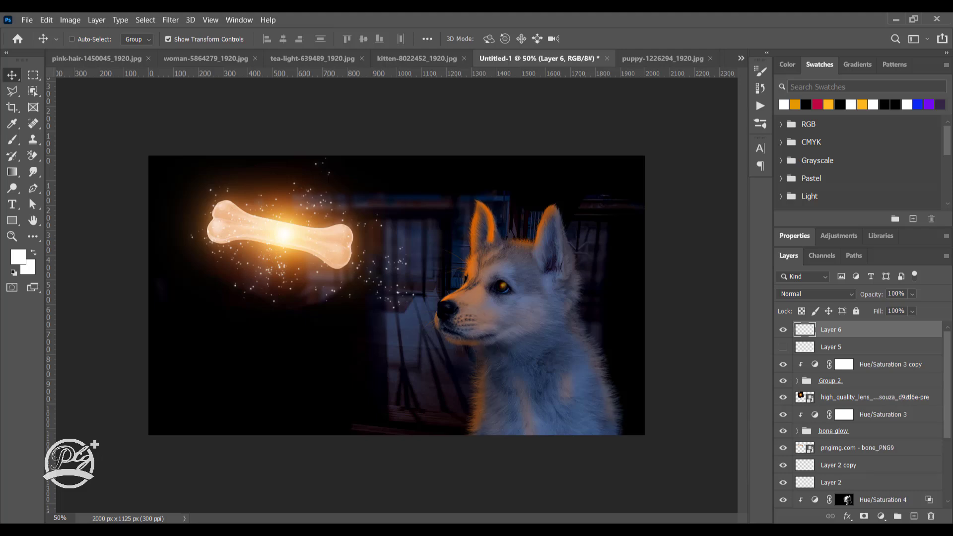
{"action": "key", "text": "ctrl+shift+alt+e"}
Convert Layer 6 to a smart object and apply the Camera Raw Filter to it.
{"action": "right_click", "coordinate": [834, 329]}
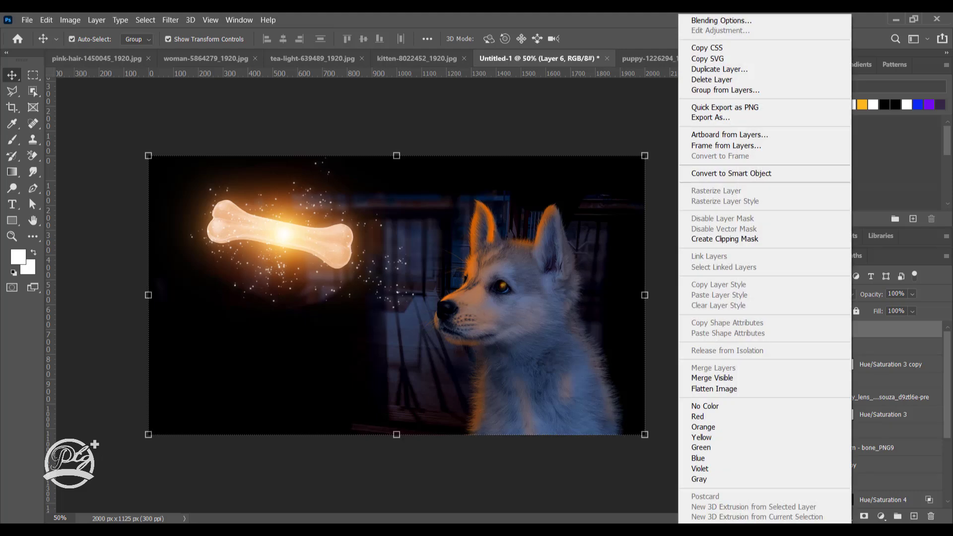
{"action": "left_click", "coordinate": [730, 173]}
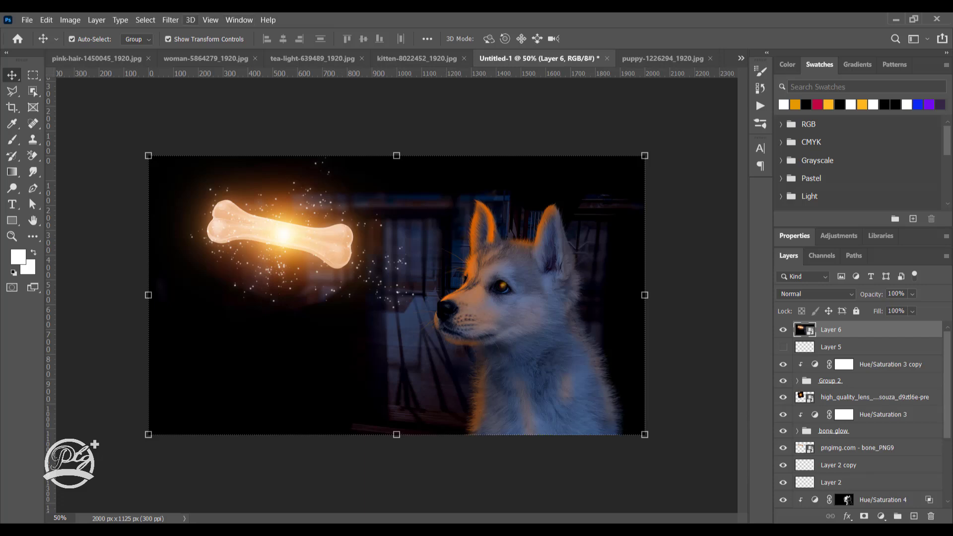
{"action": "left_click", "coordinate": [170, 20]}
{"action": "left_click", "coordinate": [203, 106]}
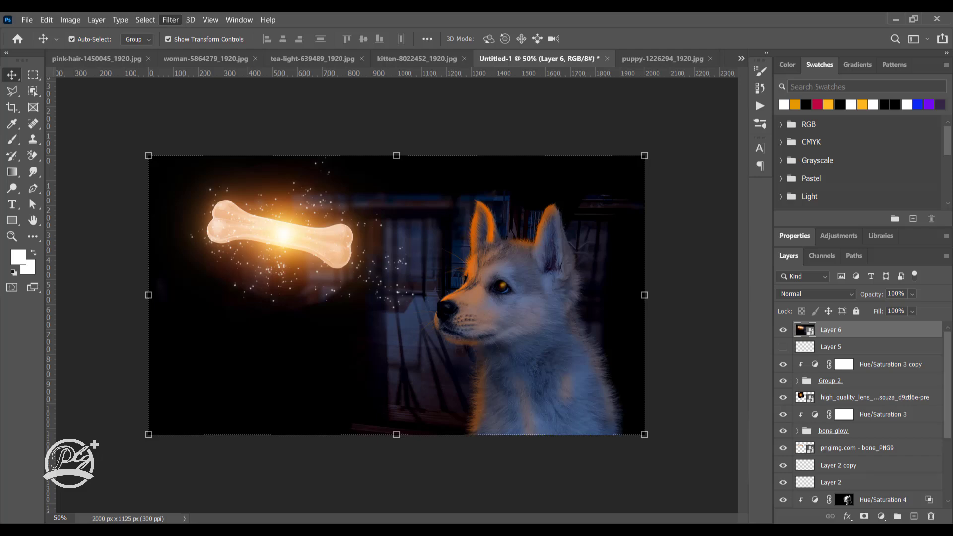
Open the Camera Raw Filter on Layer 6 with Shift+Ctrl+A.
{"action": "key", "text": "ctrl+shift+a"}
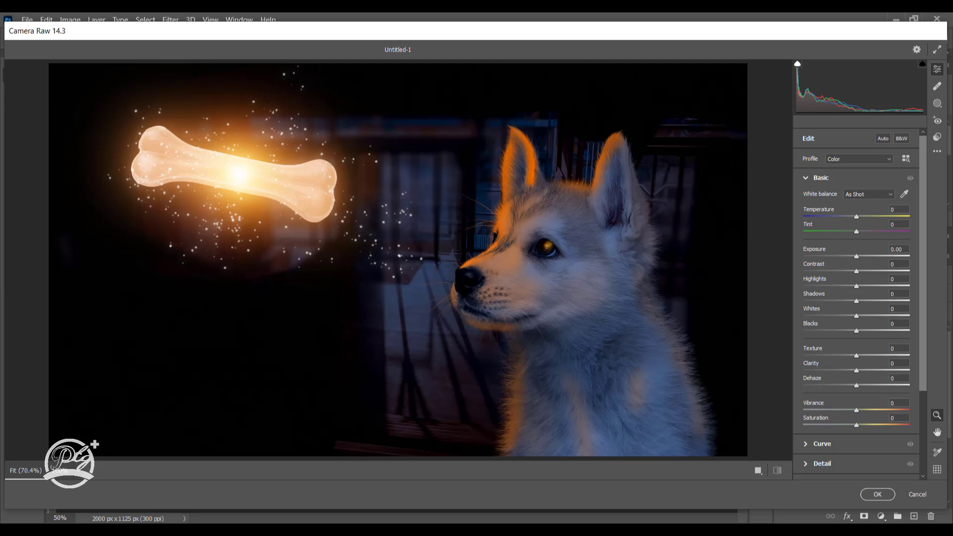
Set Contrast +5, Highlights +23 and Clarity +30 in Camera Raw's Basic panel.
{"action": "key", "text": "Up"}
{"action": "key", "text": "Up"}
{"action": "key", "text": "Up"}
{"action": "key", "text": "Up"}
{"action": "key", "text": "Up"}
{"action": "key", "text": "Tab"}
{"action": "type", "text": "31"}
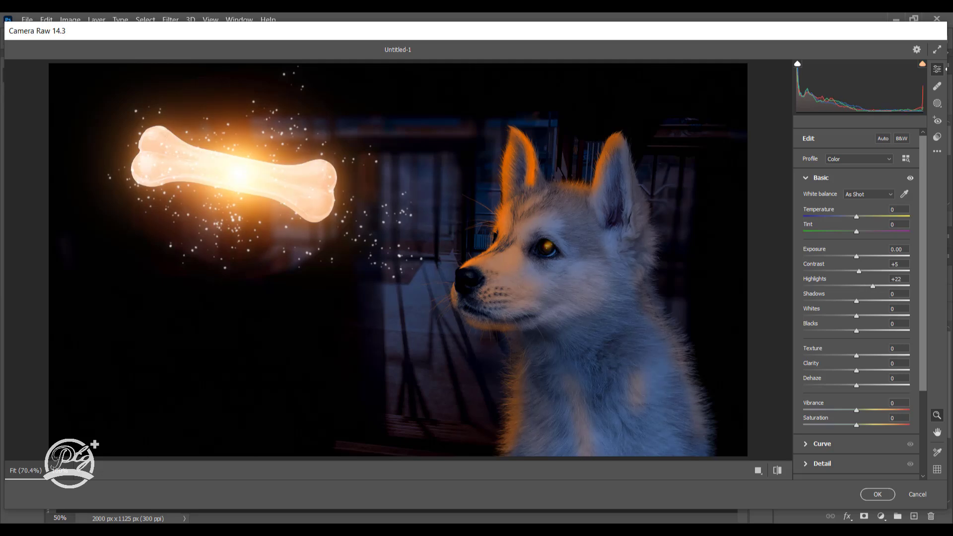
{"action": "type", "text": "23"}
{"action": "type", "text": "14"}
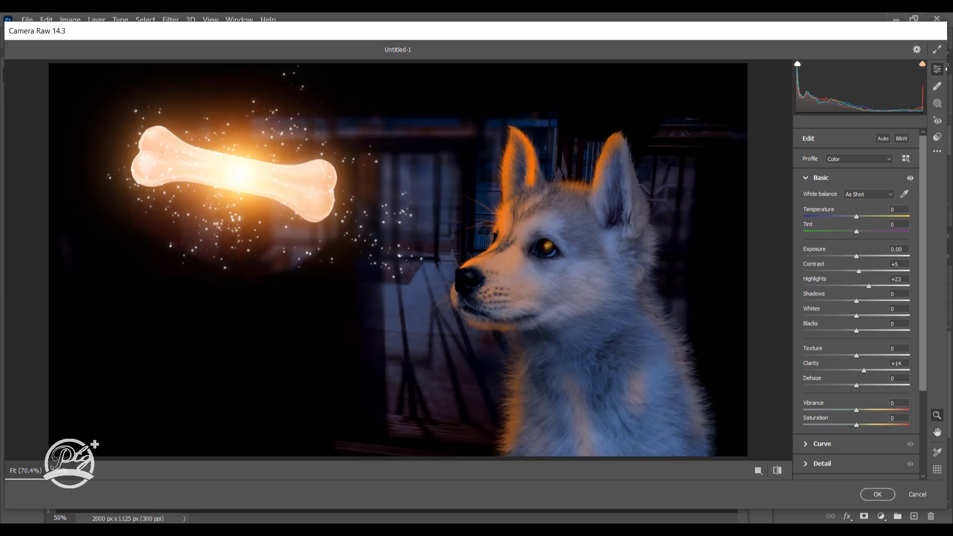
{"action": "type", "text": "30"}
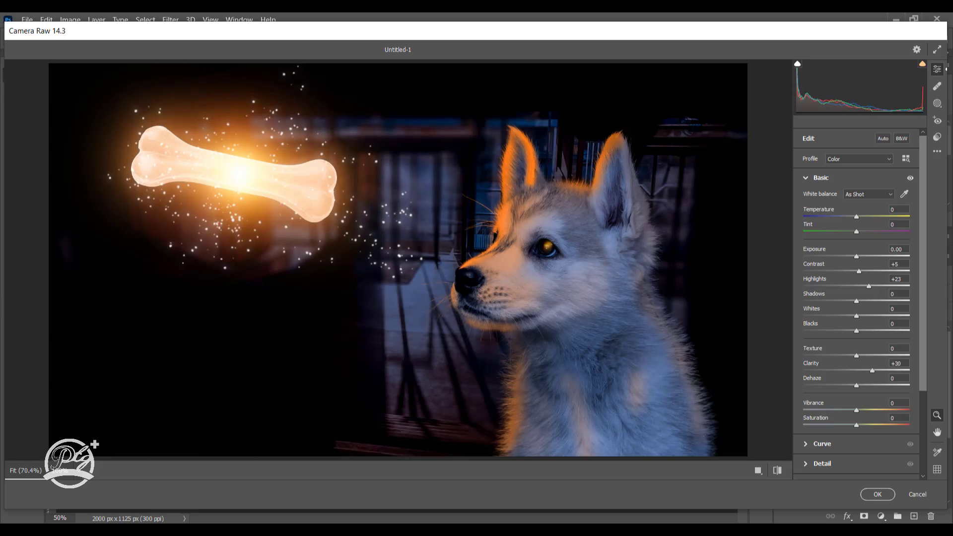
Add sharpening and noise reduction 7 in the Detail panel, then collapse it.
{"action": "scroll", "coordinate": [855, 287], "scroll_direction": "down", "scroll_amount": 2}
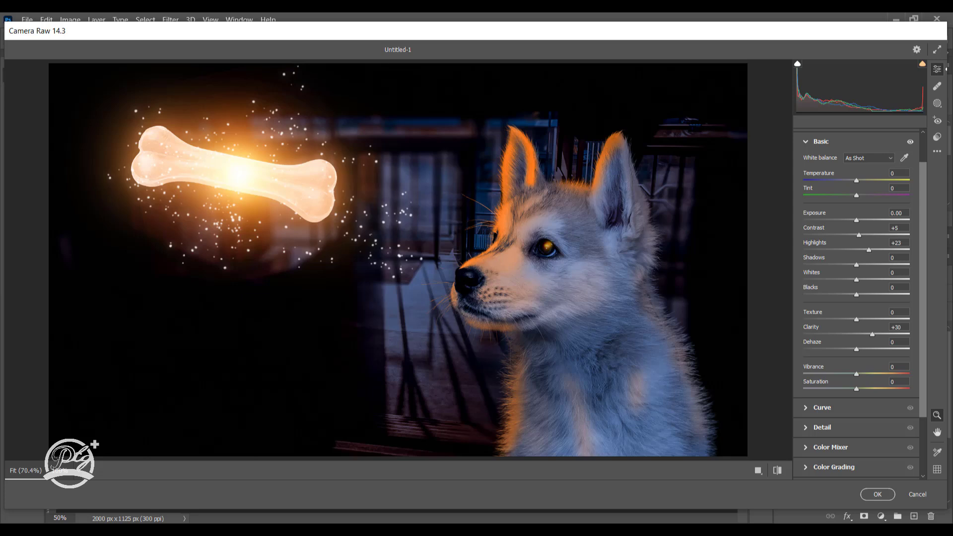
{"action": "left_click", "coordinate": [822, 428]}
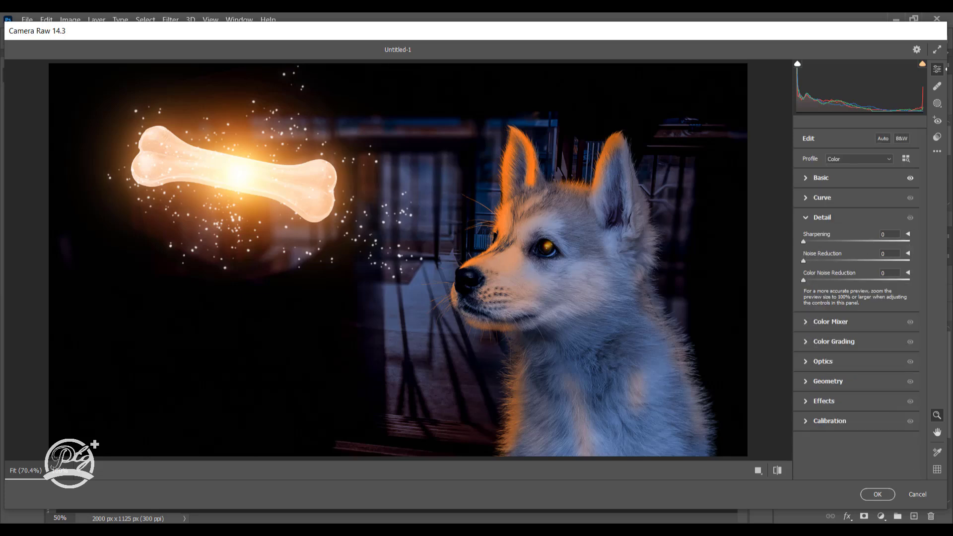
{"action": "type", "text": "22"}
{"action": "type", "text": "7"}
{"action": "left_click", "coordinate": [821, 218]}
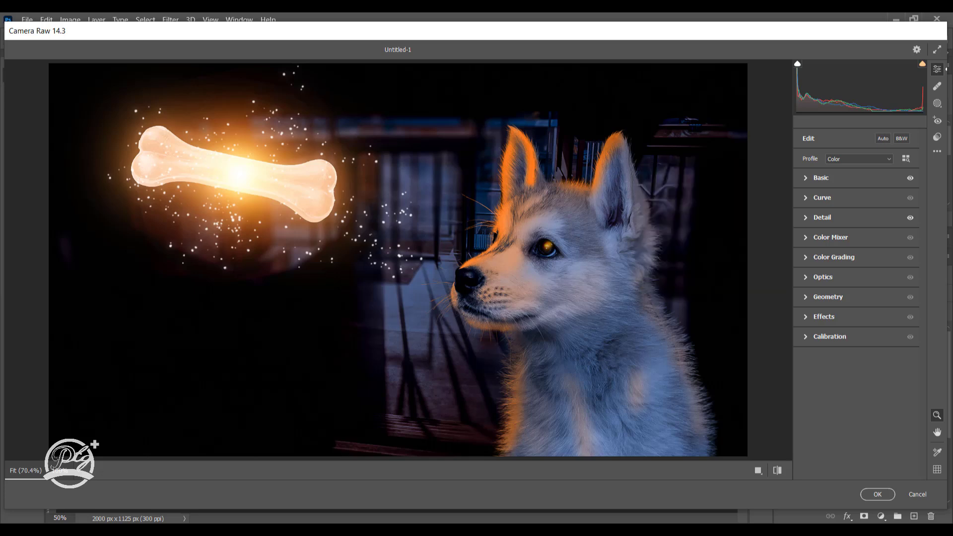
Raise Vibrance to +35 and compare the before/after preview.
{"action": "left_click", "coordinate": [820, 178]}
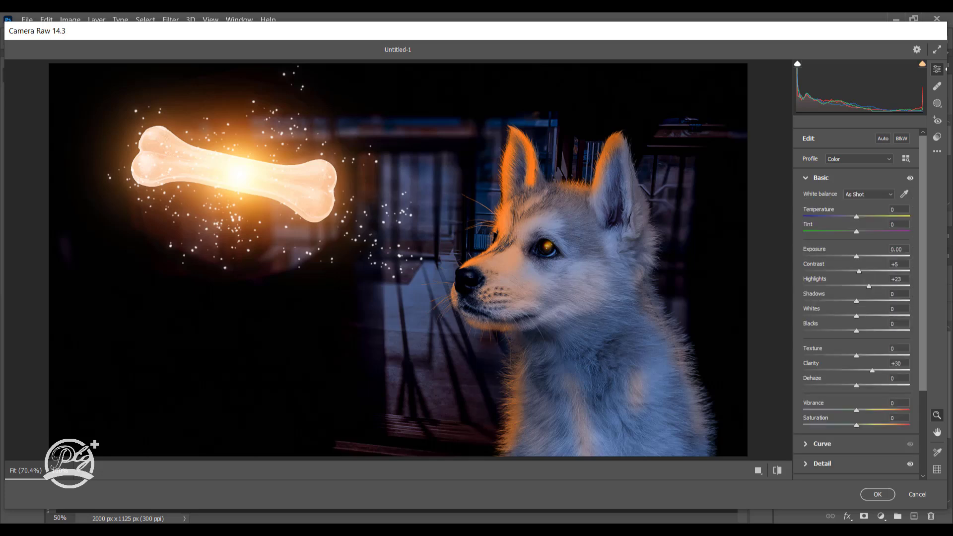
{"action": "left_click_drag", "start_coordinate": [857, 410], "coordinate": [876, 409]}
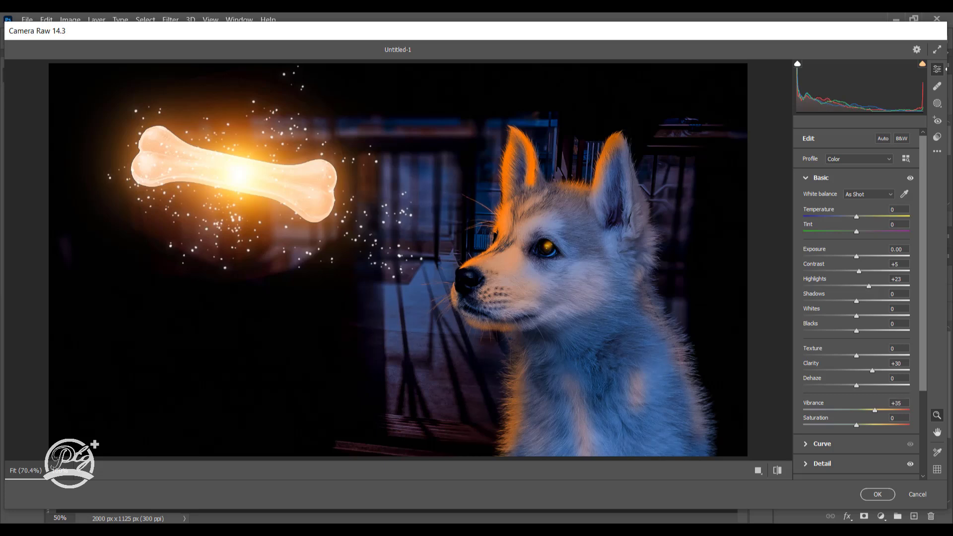
{"action": "key", "text": "backslash"}
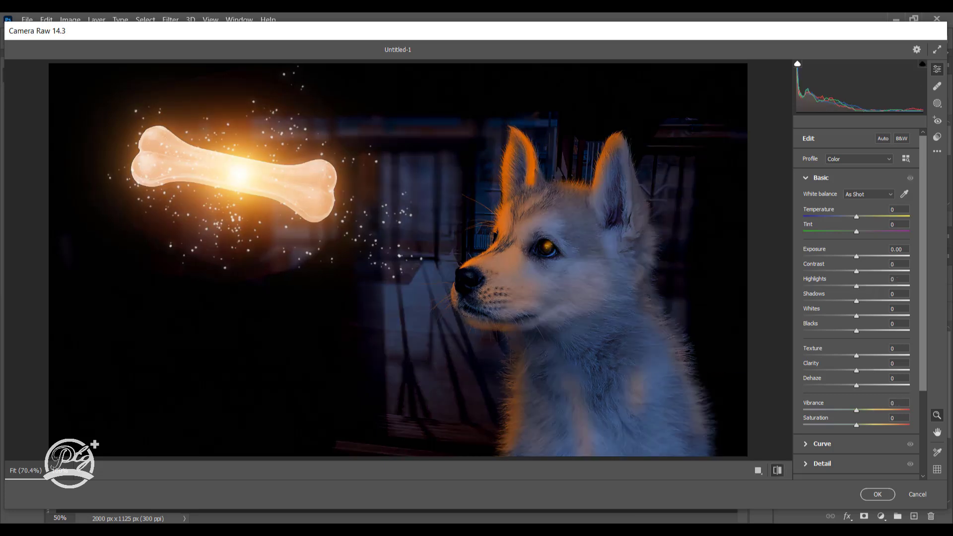
{"action": "key", "text": "backslash"}
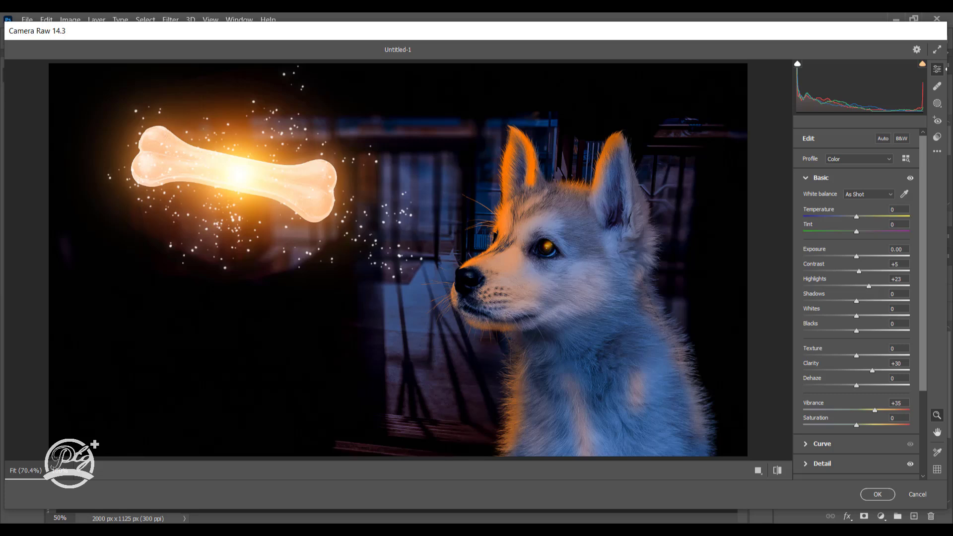
Lift Shadows to +23 and Whites to +63, then apply the Camera Raw grade.
{"action": "mouse_move", "coordinate": [855, 301]}
{"action": "left_mouse_down"}
{"action": "mouse_move", "coordinate": [869, 301]}
{"action": "mouse_move", "coordinate": [864, 315]}
{"action": "left_mouse_up"}
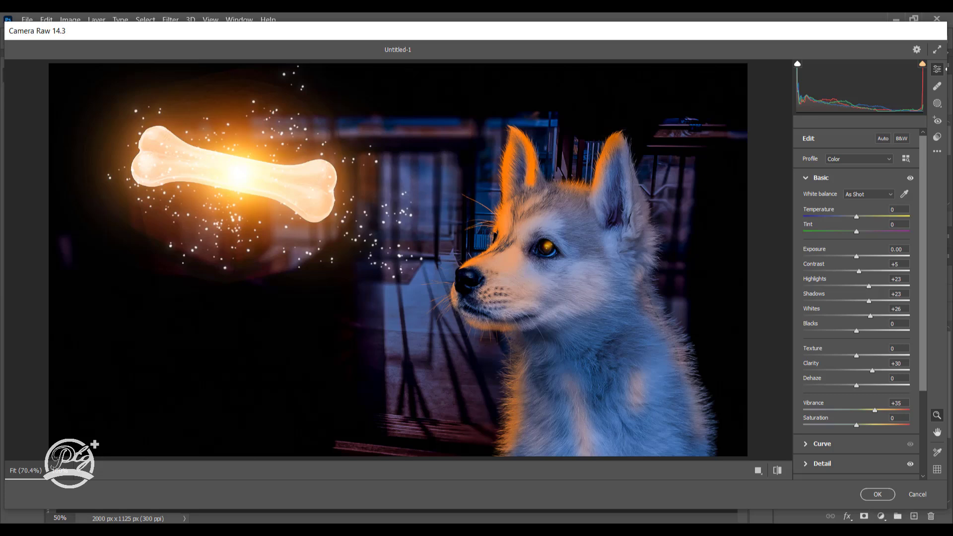
{"action": "left_click_drag", "start_coordinate": [869, 315], "coordinate": [854, 316]}
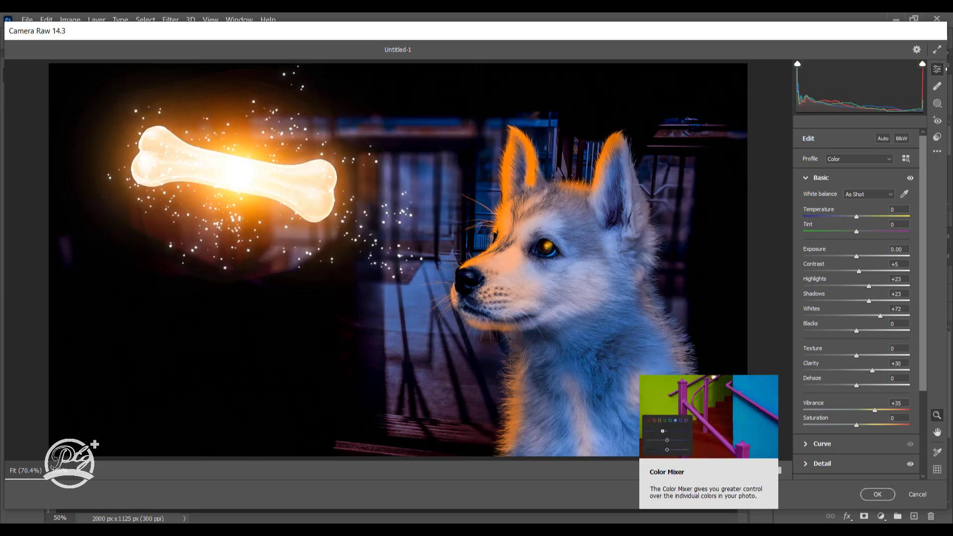
{"action": "left_click", "coordinate": [891, 315]}
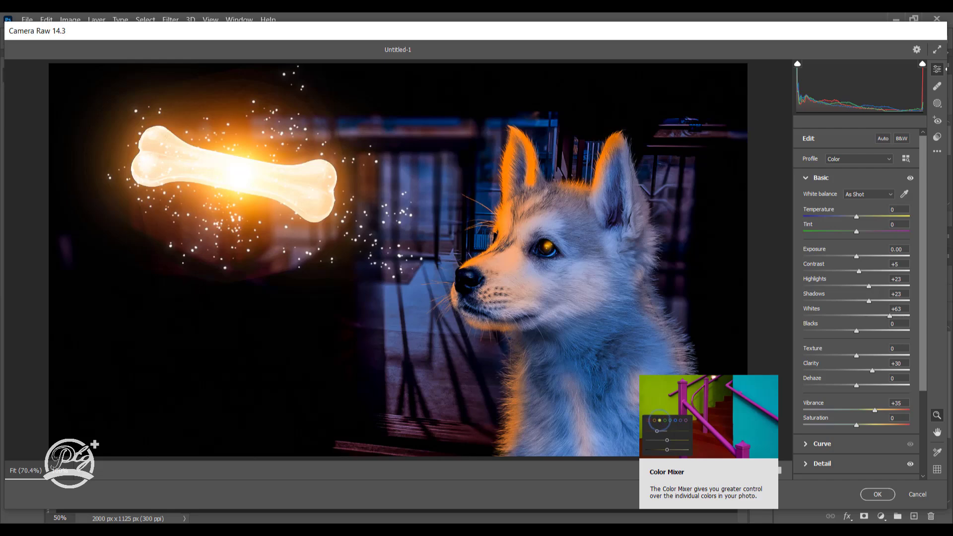
{"action": "left_click", "coordinate": [877, 494]}
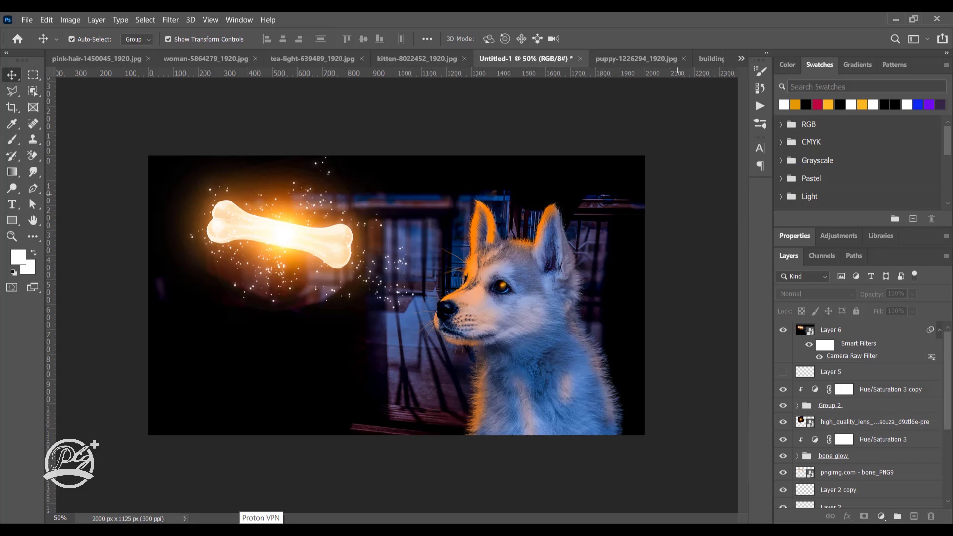
Toggle Layer 6's visibility to compare the composite with and without the grade.
{"action": "left_click", "coordinate": [783, 330]}
{"action": "scroll", "coordinate": [846, 398], "scroll_direction": "down", "scroll_amount": 5}
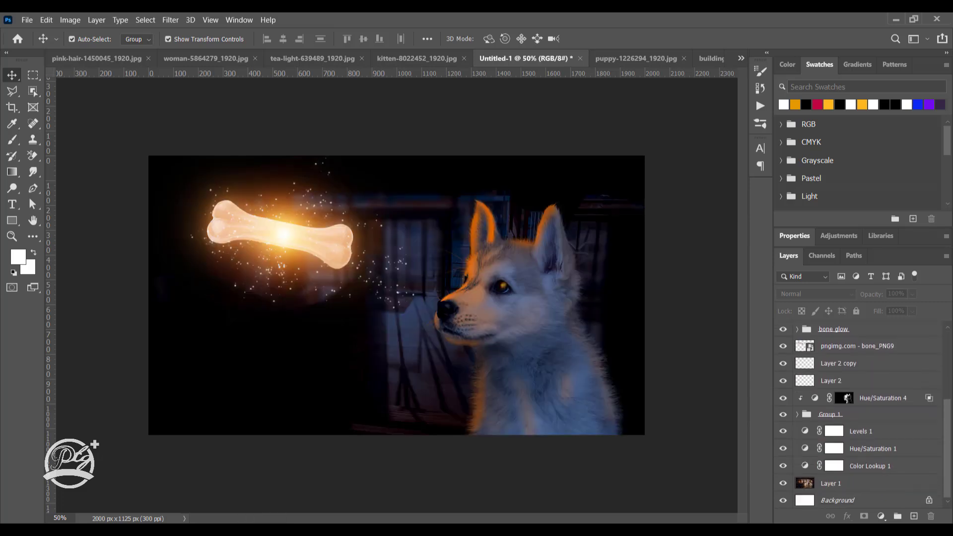
{"action": "scroll", "coordinate": [846, 398], "scroll_direction": "up", "scroll_amount": 5}
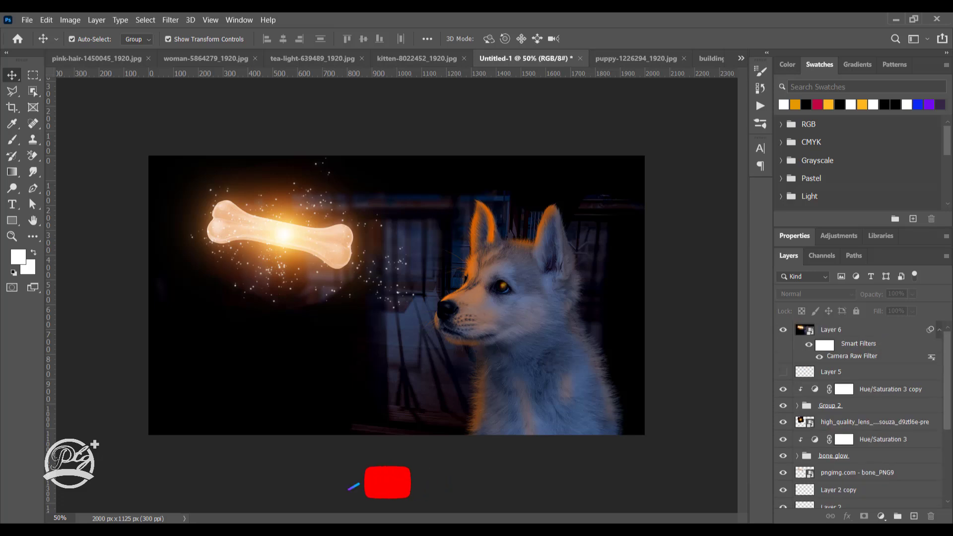
{"action": "left_click", "coordinate": [783, 329]}
Rebuild the view from the interior photo through Color Lookup, Hue/Saturation, Levels and eye glow, then show Layer 6.
{"action": "scroll", "coordinate": [847, 397], "scroll_direction": "down", "scroll_amount": 5}
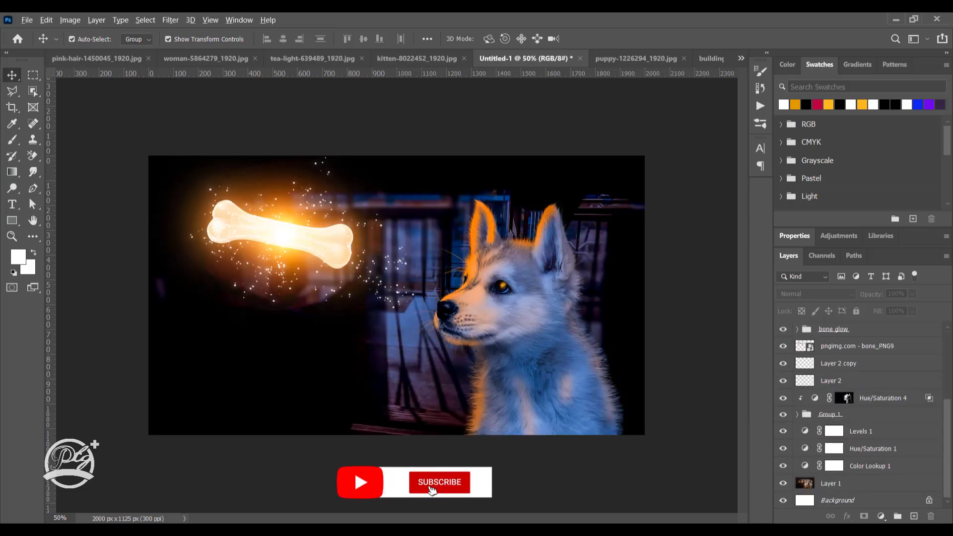
{"action": "left_click", "coordinate": [783, 483], "text": "alt"}
{"action": "left_click", "coordinate": [783, 466]}
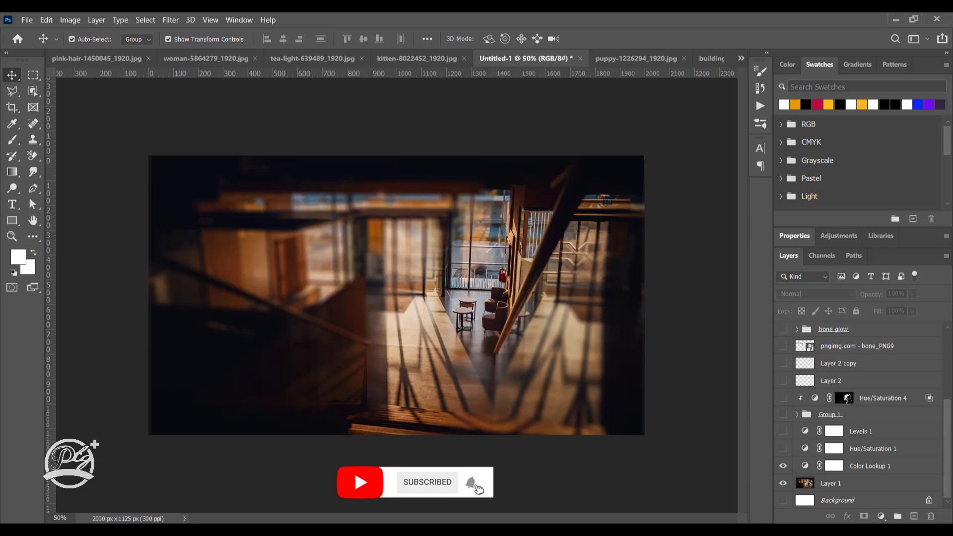
{"action": "left_click", "coordinate": [783, 448]}
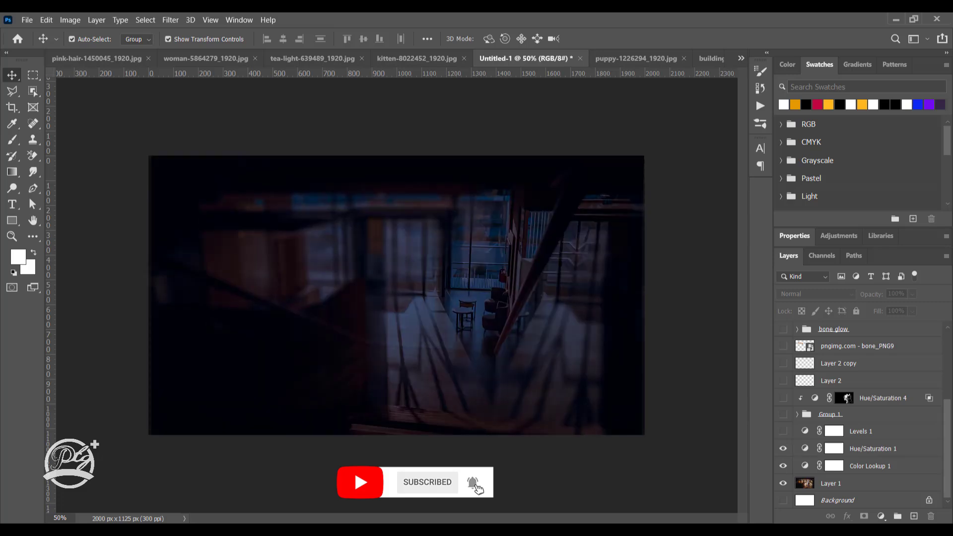
{"action": "left_click", "coordinate": [783, 431]}
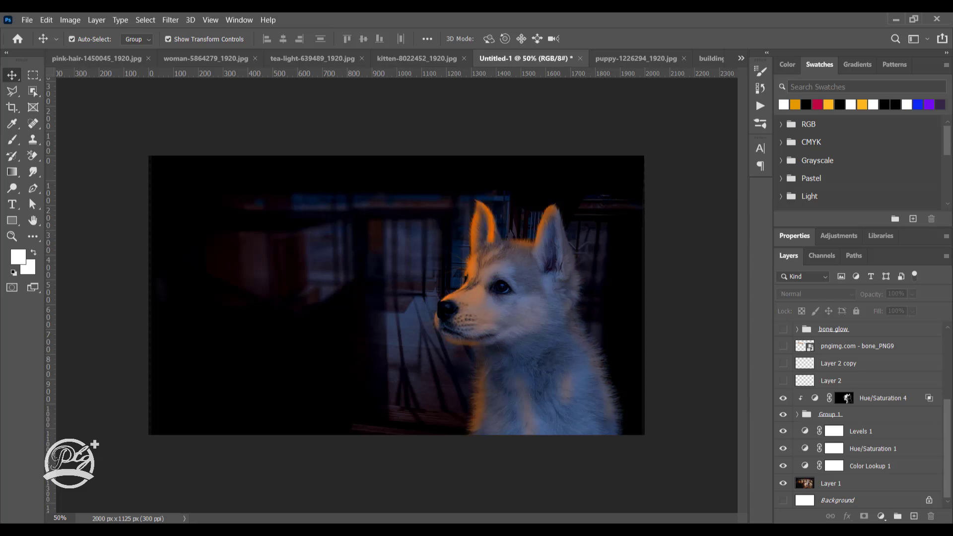
{"action": "left_click", "coordinate": [783, 380]}
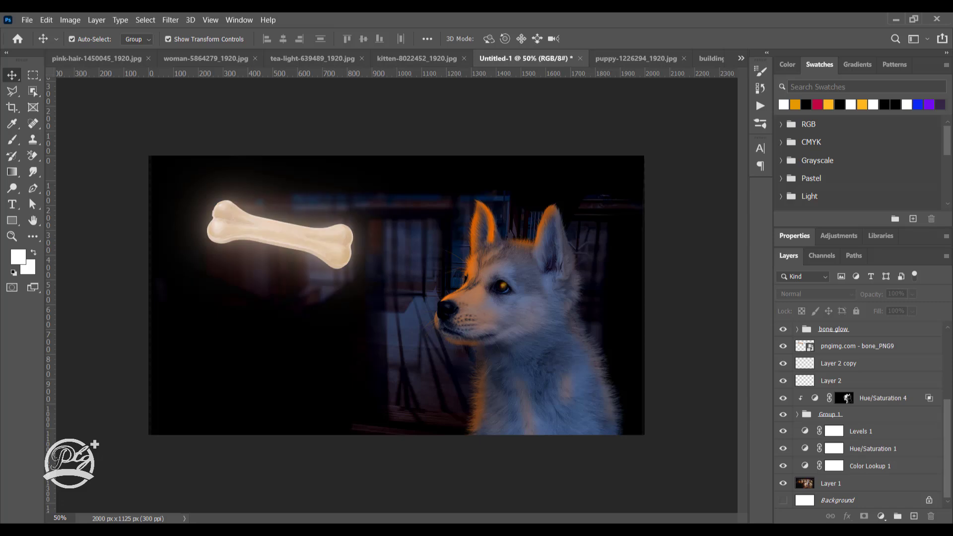
{"action": "scroll", "coordinate": [858, 417], "scroll_direction": "up", "scroll_amount": 3}
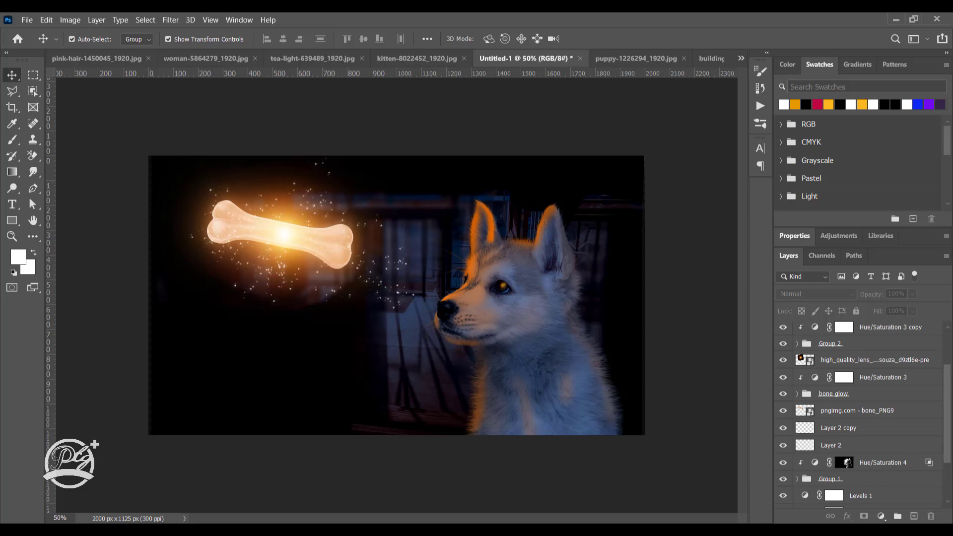
{"action": "scroll", "coordinate": [859, 417], "scroll_direction": "up", "scroll_amount": 3}
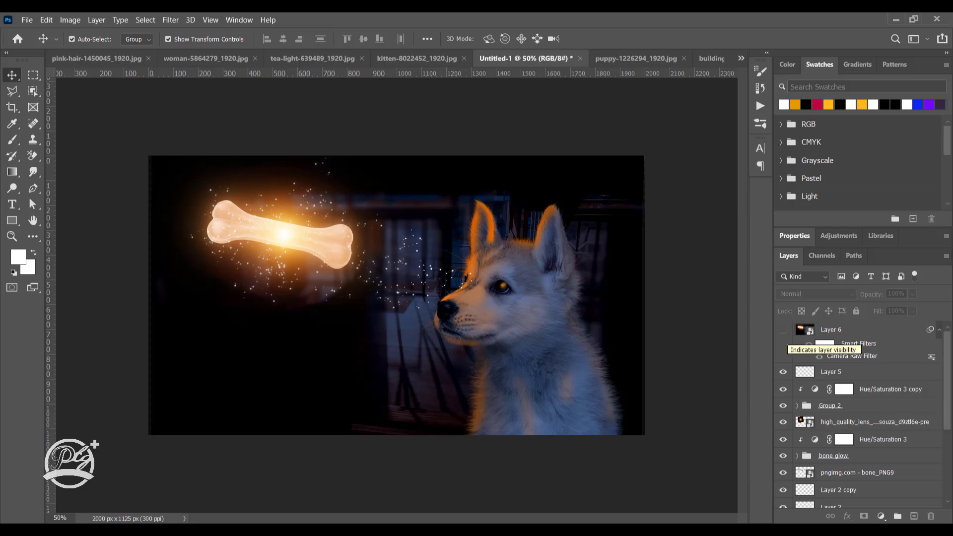
{"action": "left_click", "coordinate": [782, 330]}
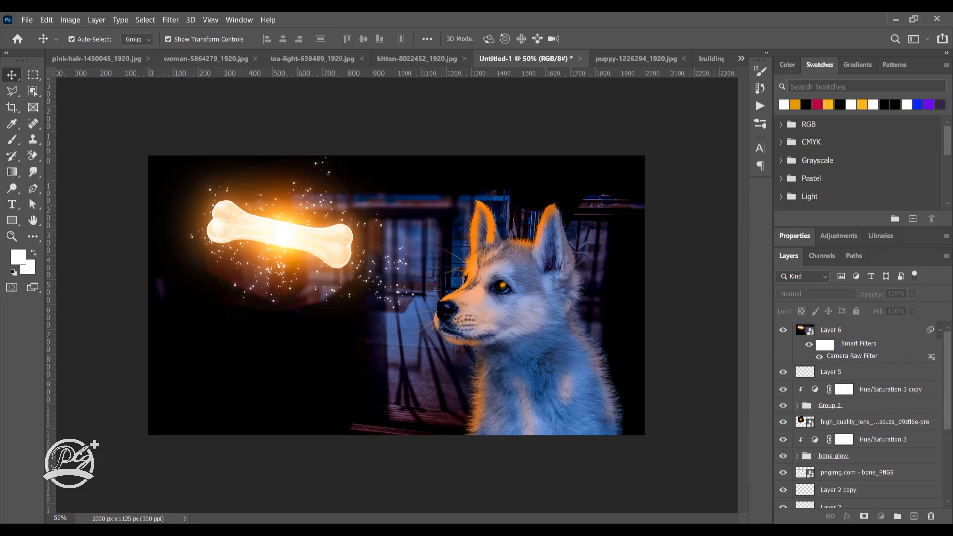
Move Layer 5 above Layer 6 and duplicate the lens flare layer.
{"action": "left_click_drag", "start_coordinate": [831, 372], "coordinate": [830, 325]}
{"action": "key", "text": "ctrl+alt+a"}
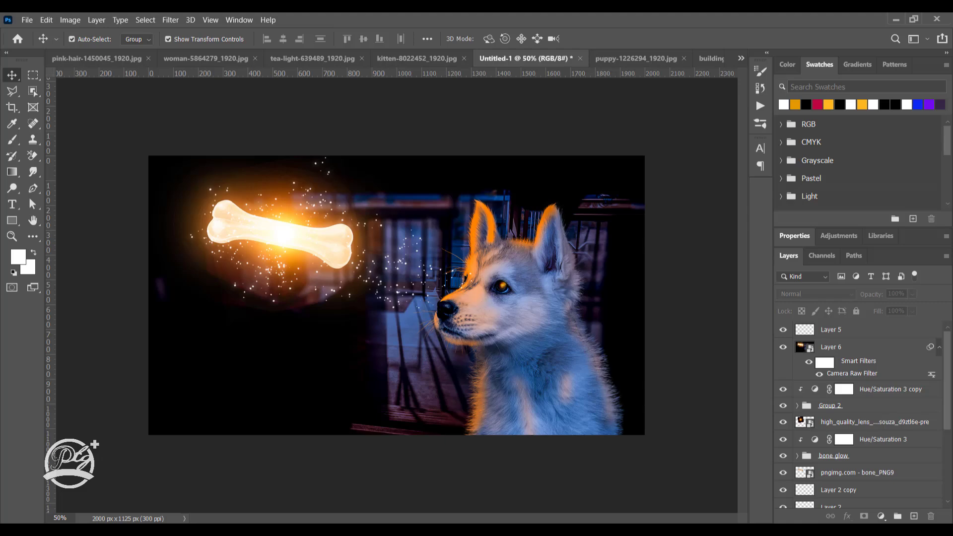
{"action": "left_click", "coordinate": [27, 20]}
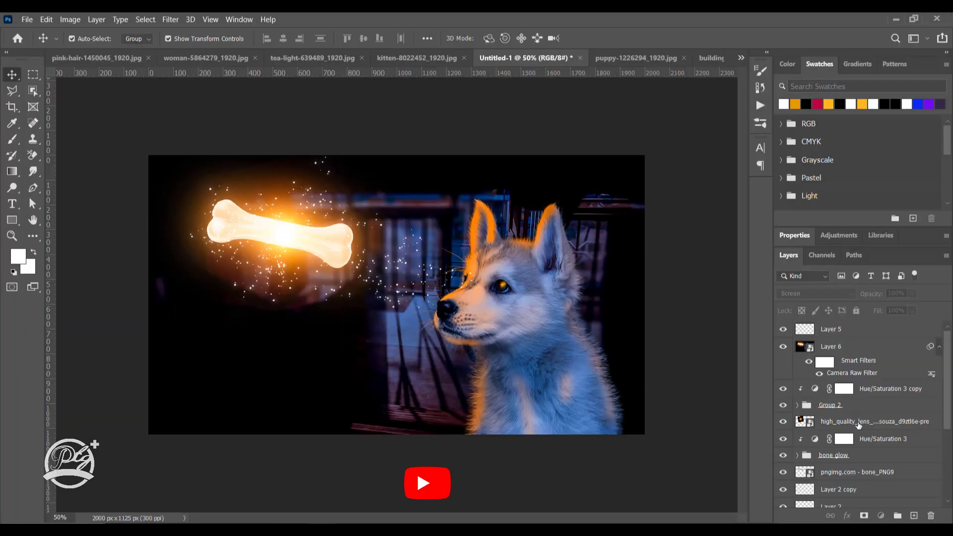
{"action": "left_click", "coordinate": [859, 423]}
{"action": "key", "text": "ctrl+j"}
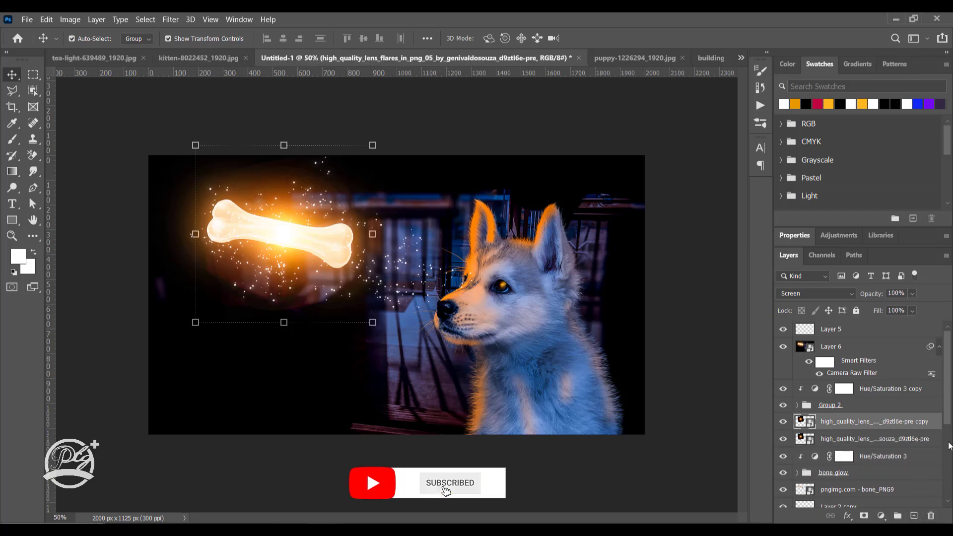
Make another lens flare copy, then rotate, enlarge and move it above the bone.
{"action": "mouse_move", "coordinate": [841, 426]}
{"action": "left_mouse_down"}
{"action": "mouse_move", "coordinate": [849, 327]}
{"action": "mouse_move", "coordinate": [916, 512]}
{"action": "left_mouse_up"}
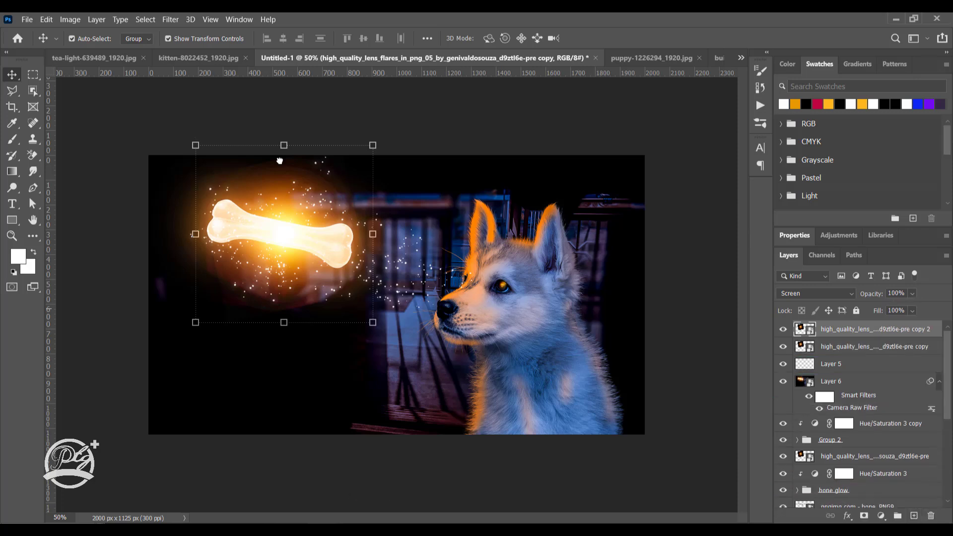
{"action": "key", "text": "ctrl+t"}
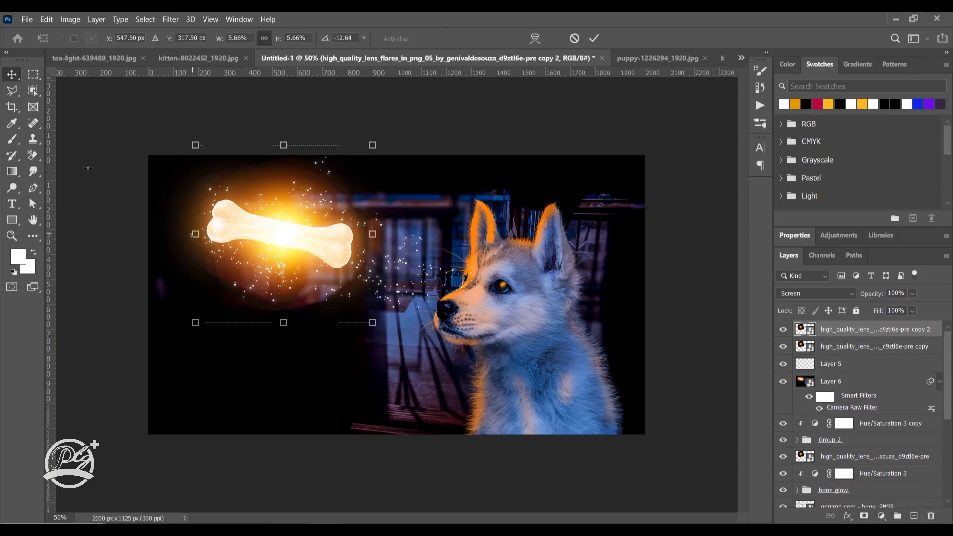
{"action": "left_click_drag", "start_coordinate": [88, 168], "coordinate": [94, 151]}
{"action": "mouse_move", "coordinate": [357, 317]}
{"action": "left_mouse_down"}
{"action": "mouse_move", "coordinate": [598, 483]}
{"action": "mouse_move", "coordinate": [571, 426]}
{"action": "left_mouse_up"}
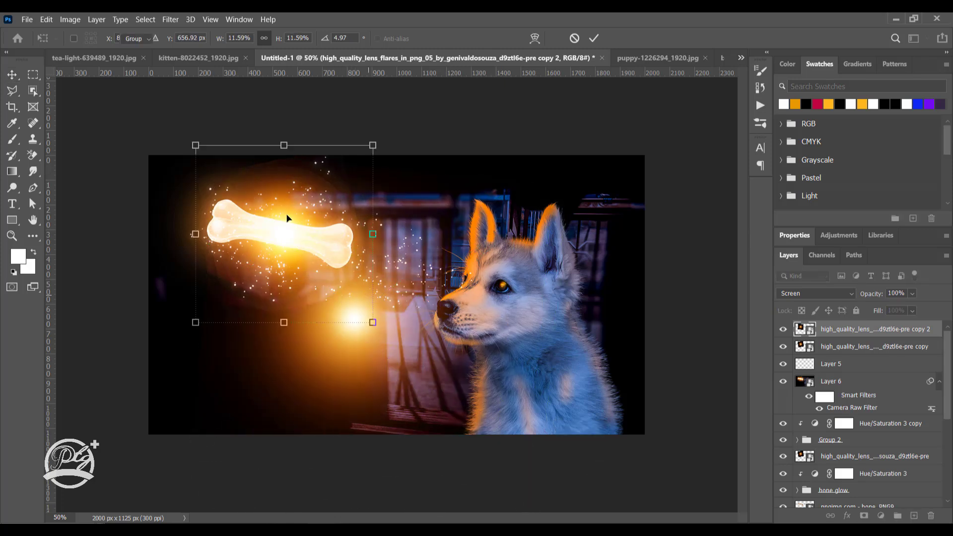
{"action": "left_click_drag", "start_coordinate": [276, 233], "coordinate": [152, 100]}
{"action": "key", "text": "Return"}
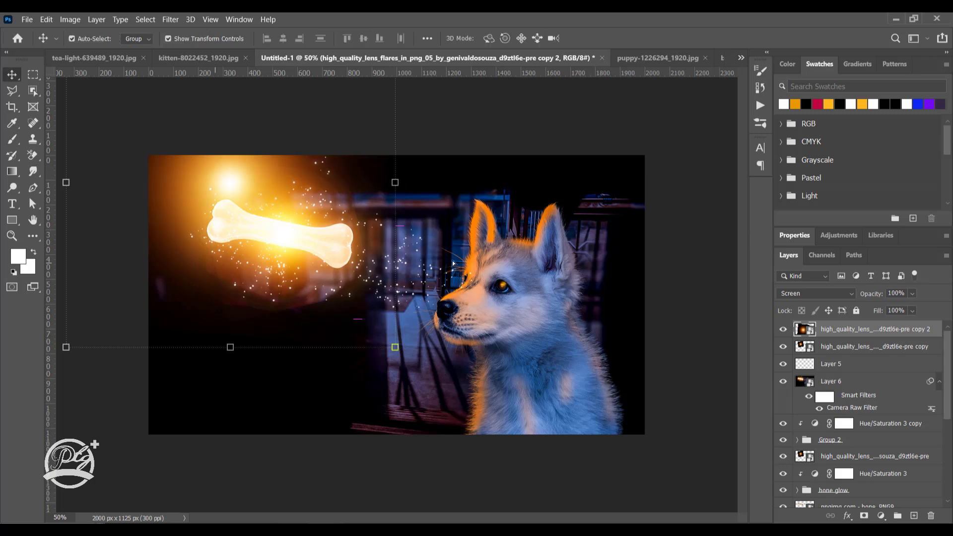
Re-transform the flare copy, refining its size and rotation until the glow is centred on the bone.
{"action": "key", "text": "ctrl+t"}
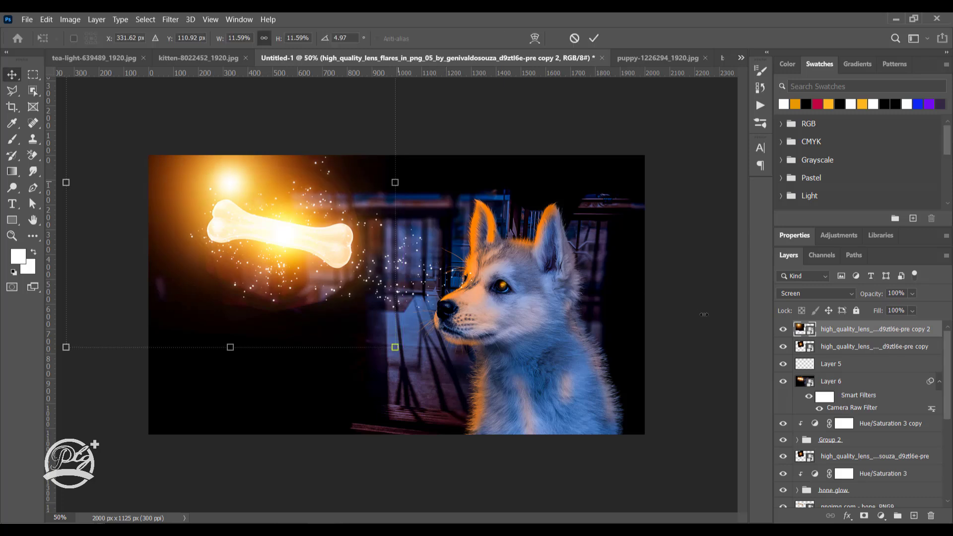
{"action": "left_click_drag", "start_coordinate": [703, 314], "coordinate": [625, 354]}
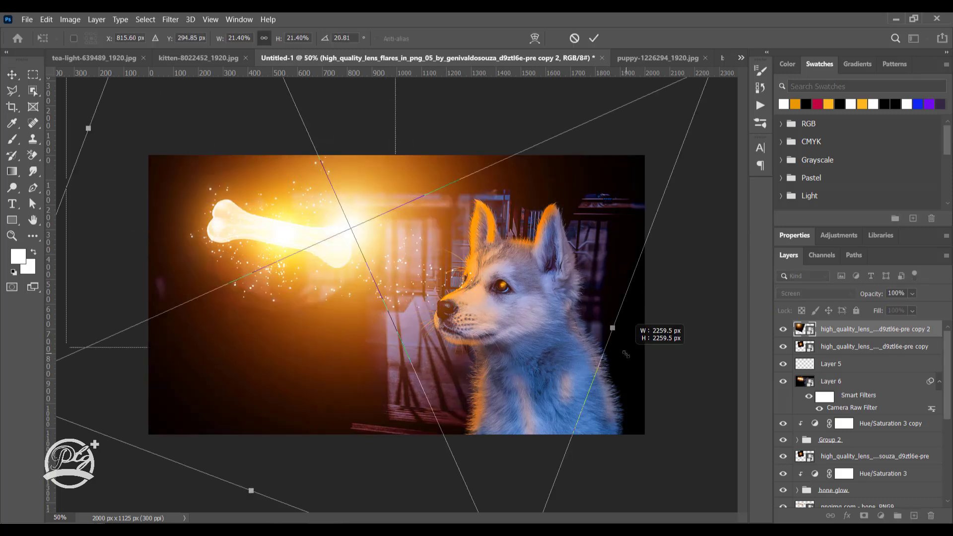
{"action": "mouse_move", "coordinate": [387, 263]}
{"action": "left_mouse_down"}
{"action": "mouse_move", "coordinate": [355, 233]}
{"action": "mouse_move", "coordinate": [330, 186]}
{"action": "mouse_move", "coordinate": [308, 246]}
{"action": "left_mouse_up"}
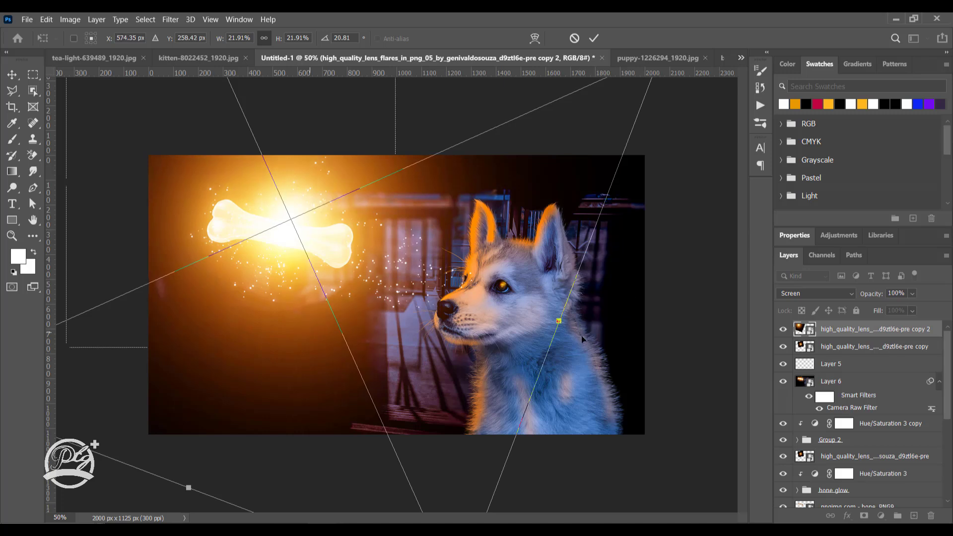
{"action": "left_click_drag", "start_coordinate": [558, 321], "coordinate": [420, 268]}
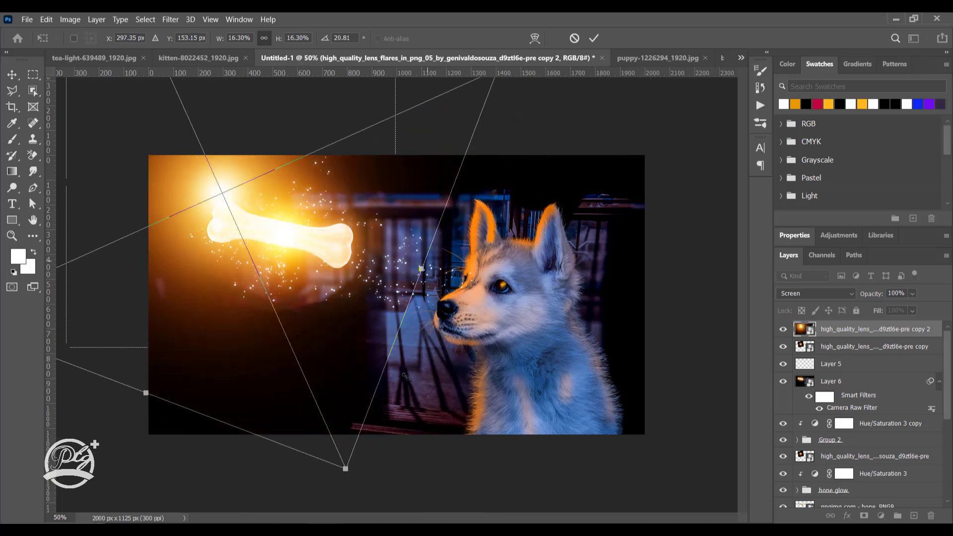
{"action": "left_click_drag", "start_coordinate": [285, 224], "coordinate": [330, 249]}
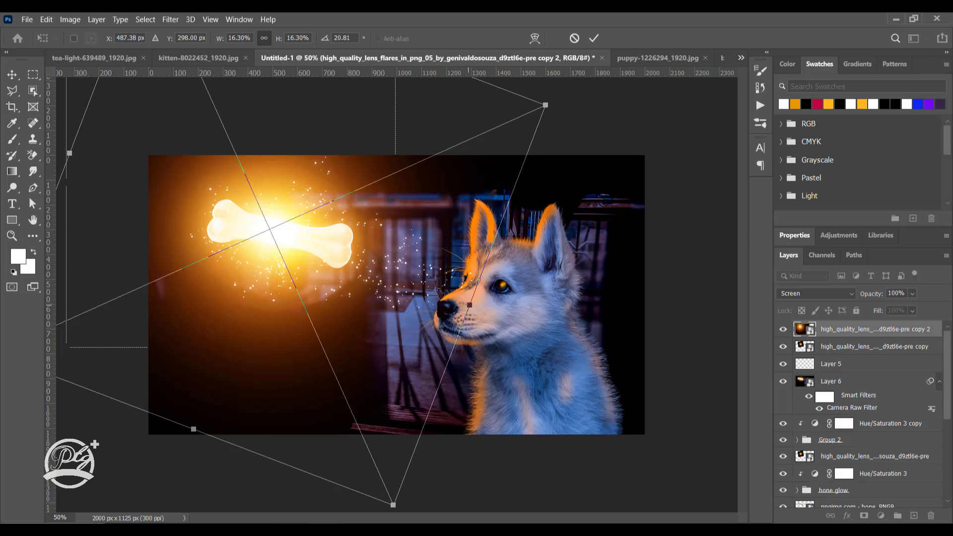
{"action": "left_click_drag", "start_coordinate": [469, 304], "coordinate": [457, 302]}
{"action": "left_click_drag", "start_coordinate": [314, 248], "coordinate": [316, 247]}
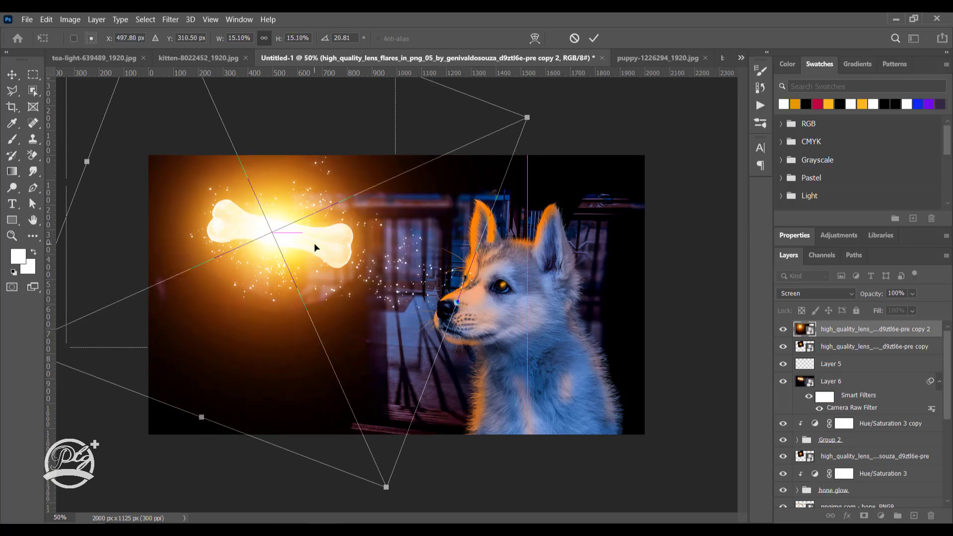
{"action": "key", "text": "Return"}
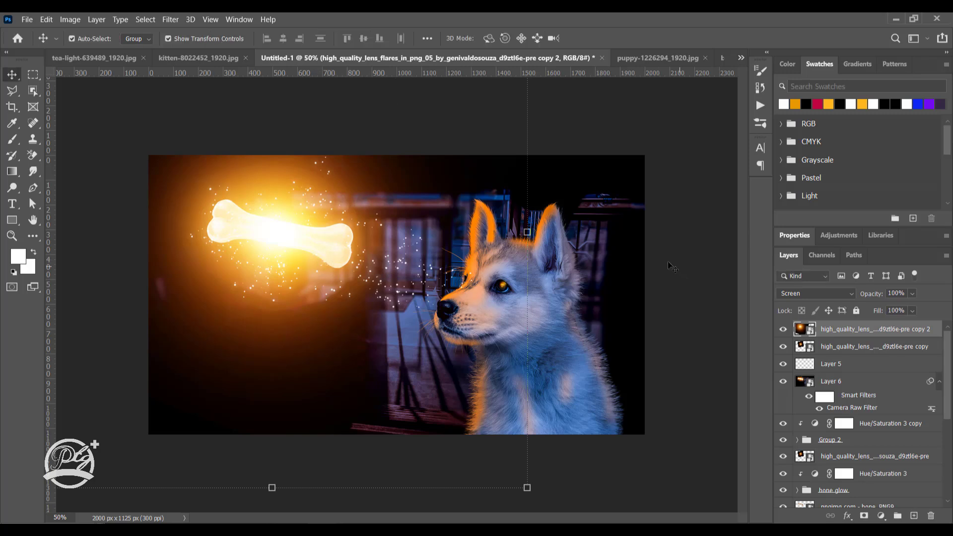
Hide the first flare copy and lower the top flare copy's fill to about 86%.
{"action": "key", "text": "ctrl+minus"}
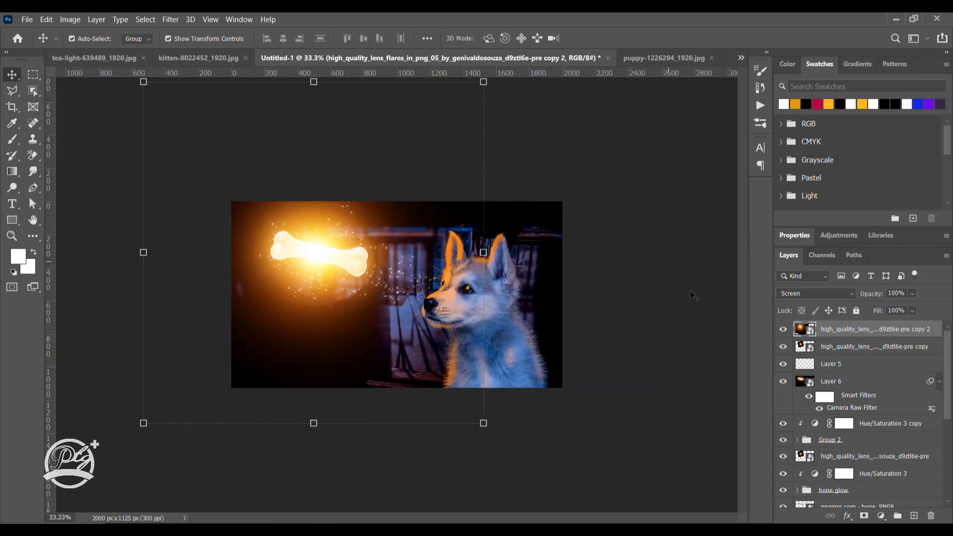
{"action": "left_click", "coordinate": [787, 348]}
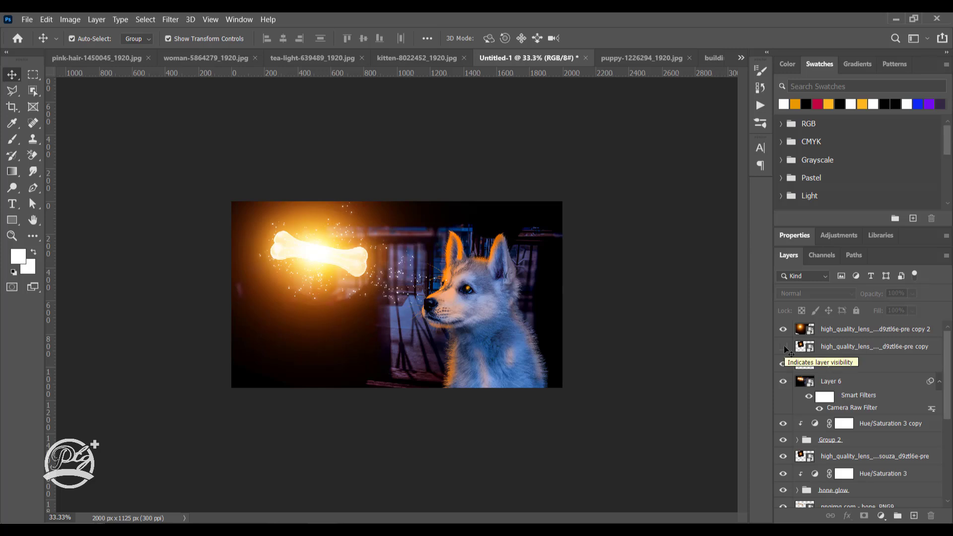
{"action": "left_click", "coordinate": [844, 329]}
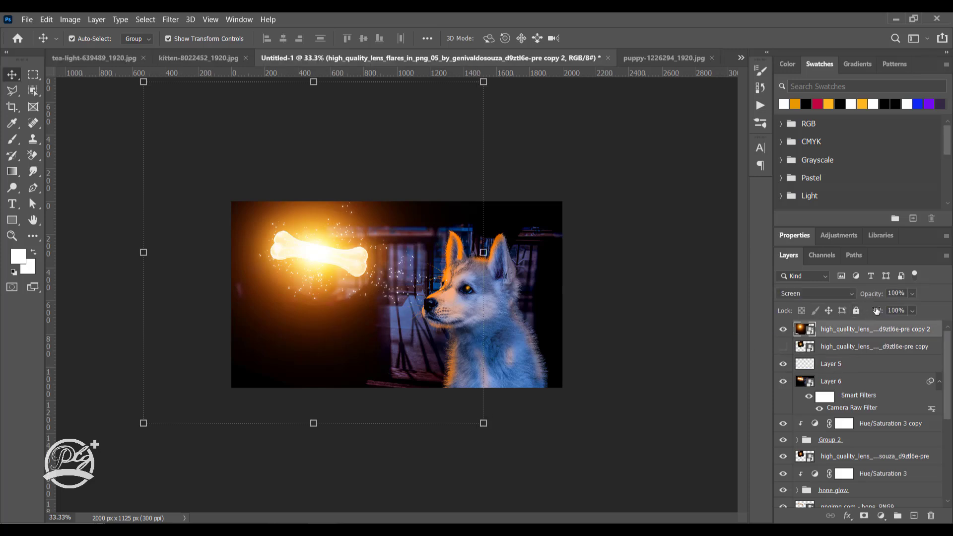
{"action": "left_click_drag", "start_coordinate": [876, 310], "coordinate": [867, 311]}
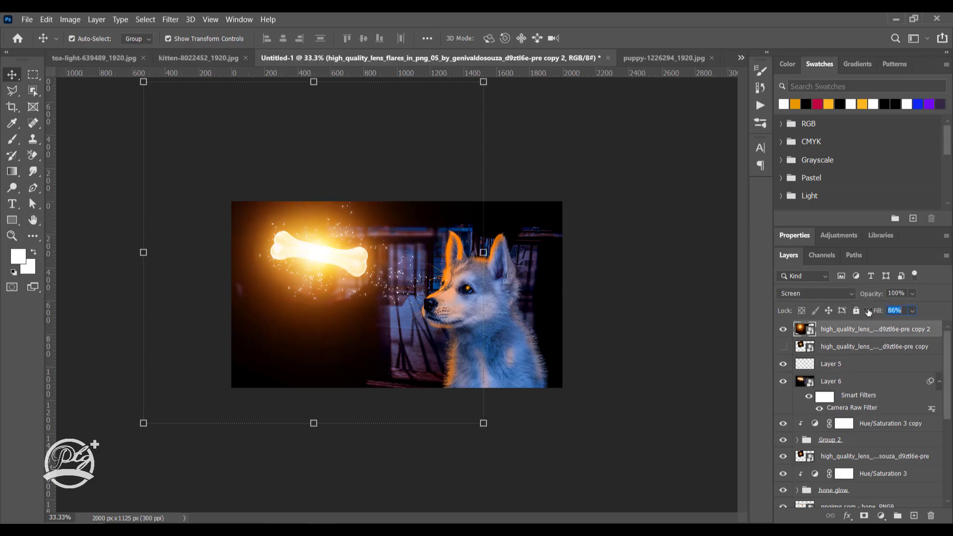
{"action": "left_click", "coordinate": [644, 287]}
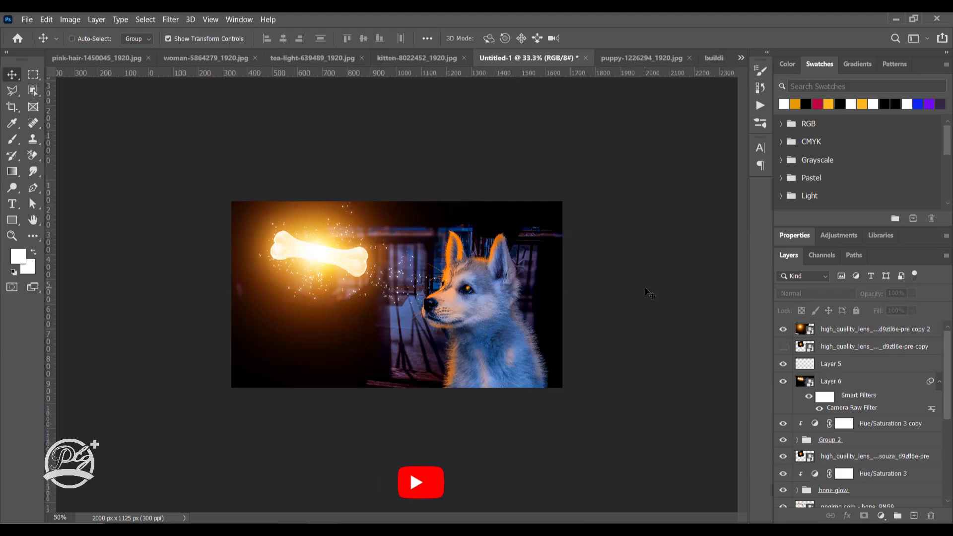
{"action": "key", "text": "ctrl+plus"}
{"action": "key", "text": "ctrl+plus"}
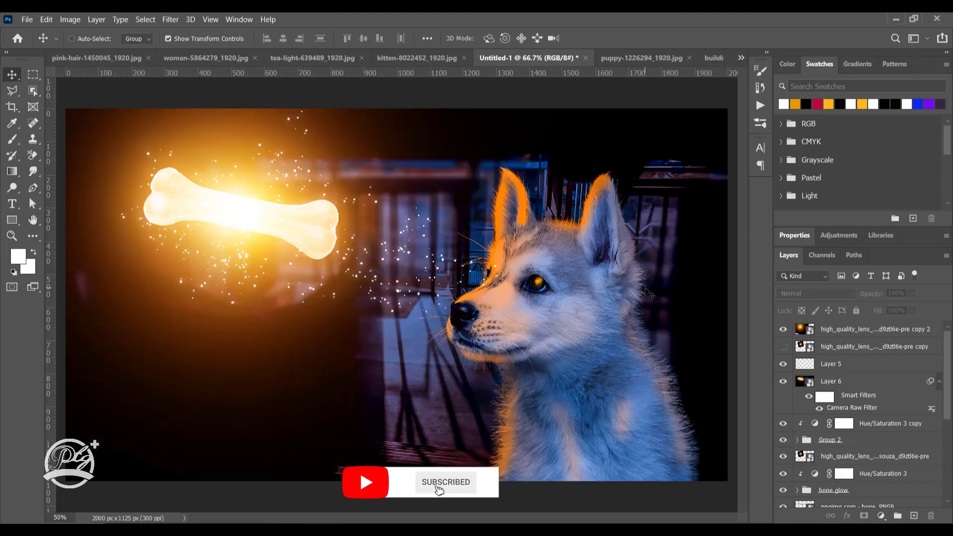
{"action": "key", "text": "ctrl+minus"}
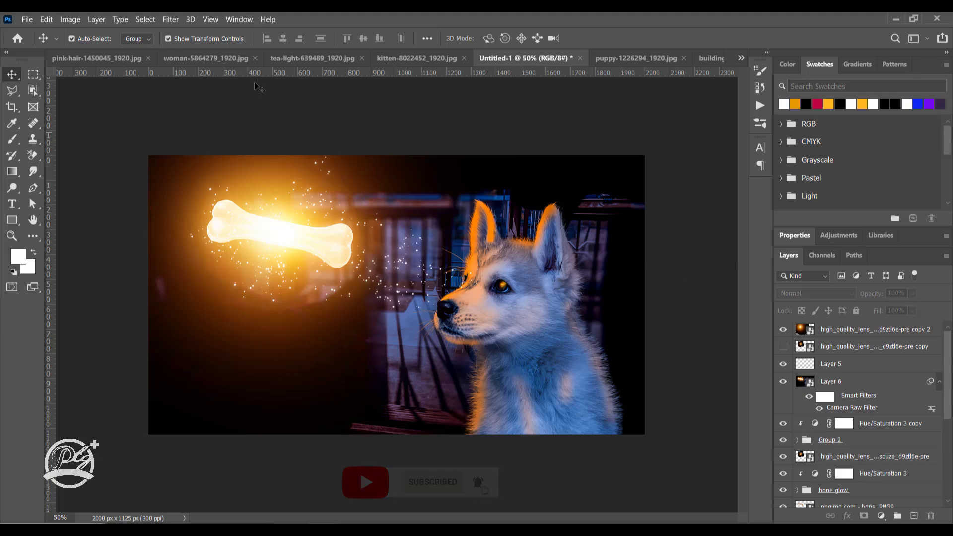
{"action": "left_click", "coordinate": [27, 19]}
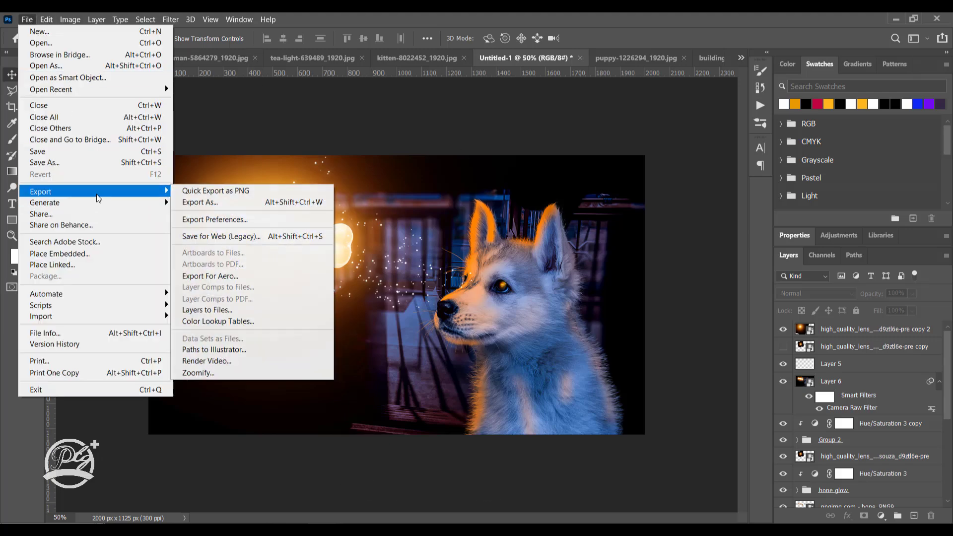
{"action": "left_click", "coordinate": [300, 115]}
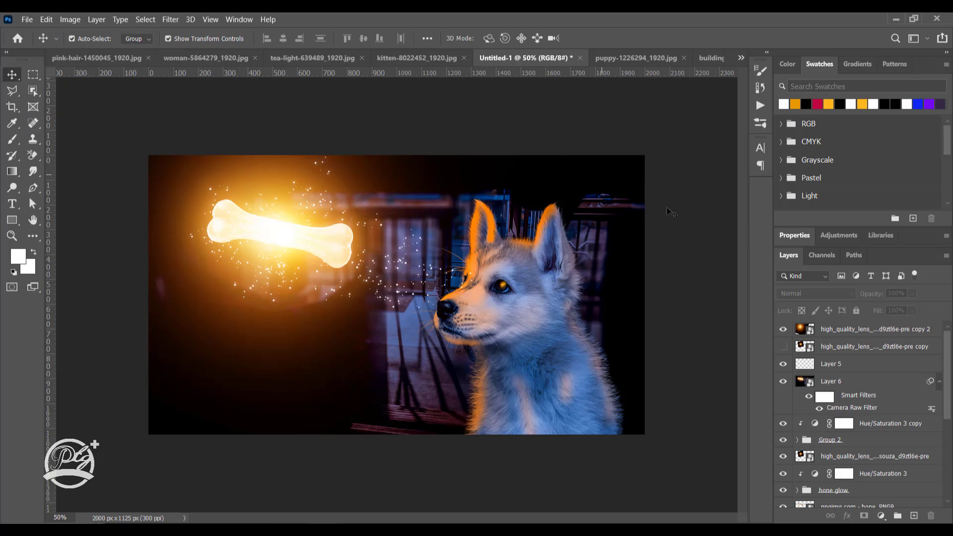
{"action": "left_click", "coordinate": [783, 330]}
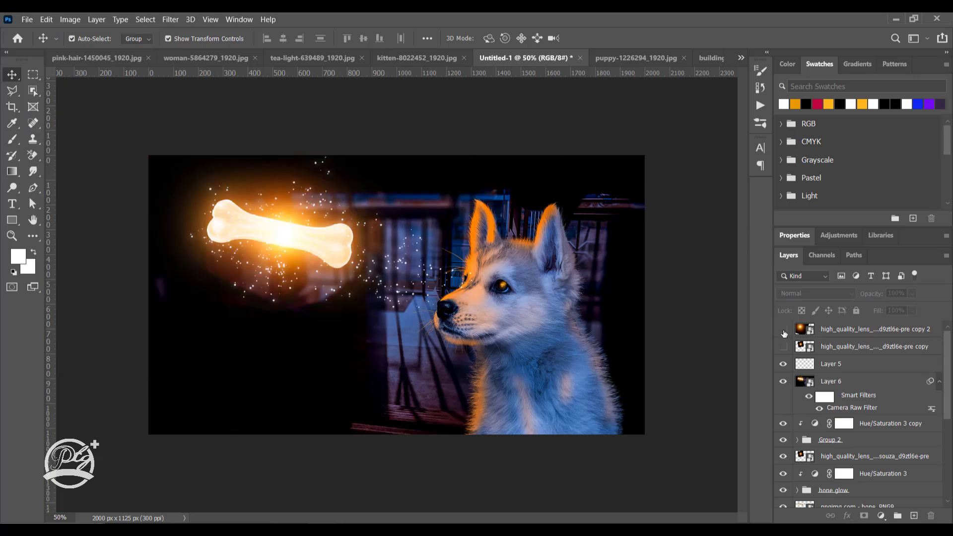
{"action": "left_click", "coordinate": [783, 330]}
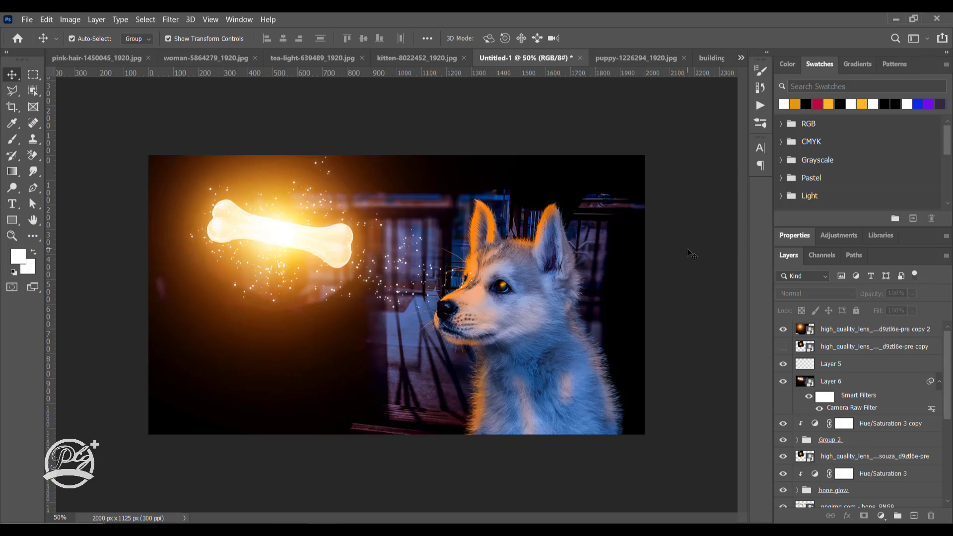